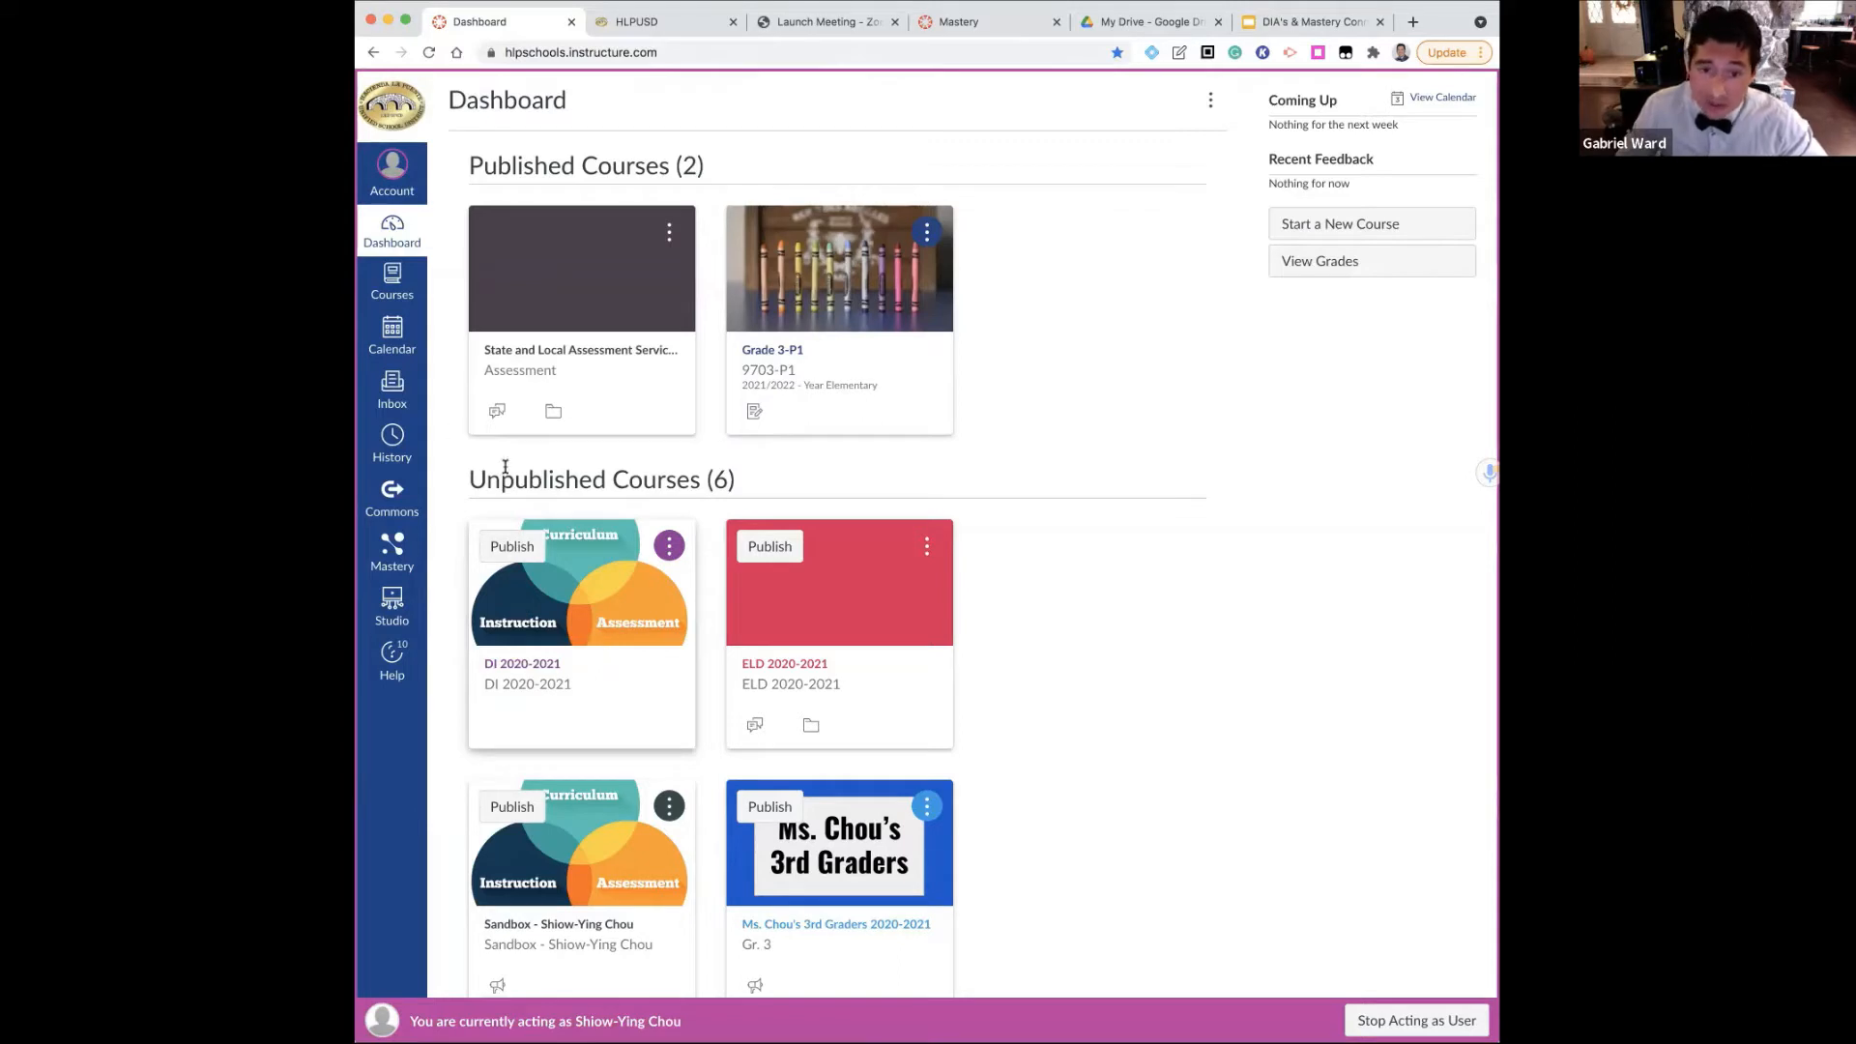
Check the pending resource updates in Commons, and return to the Dashboard
click(387, 513)
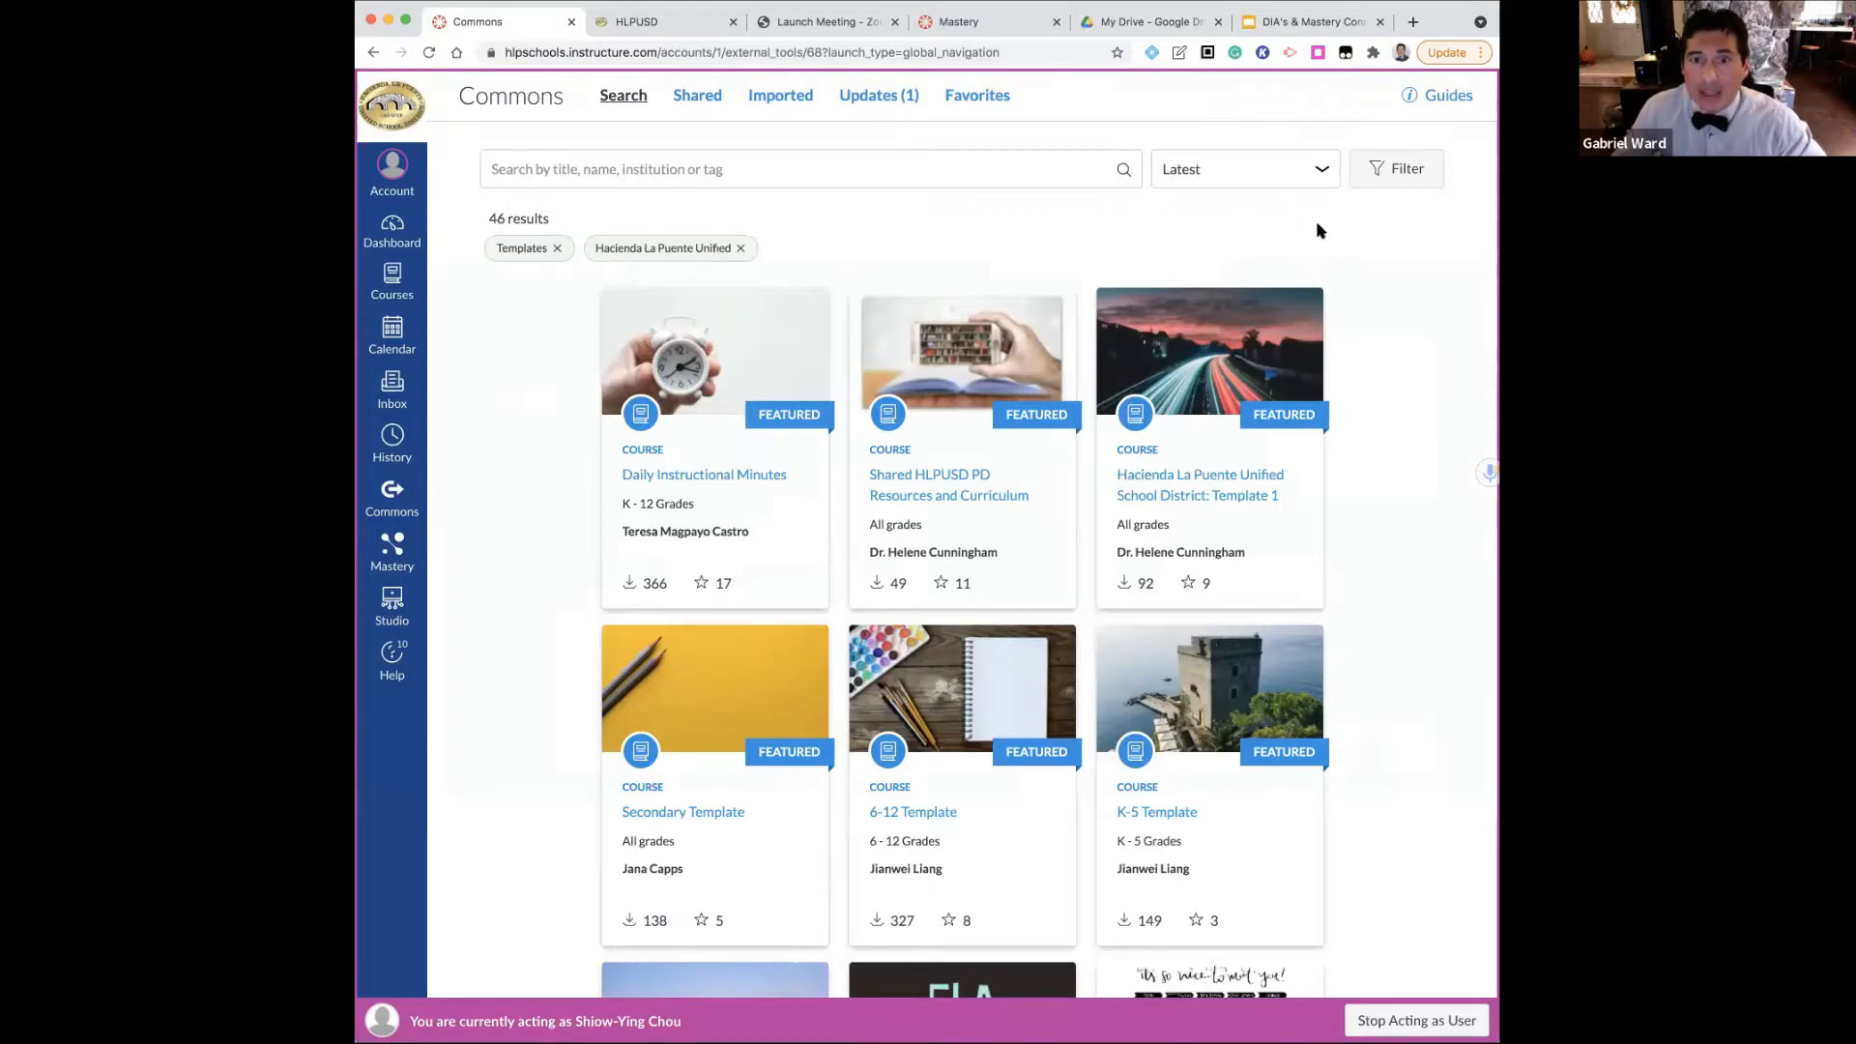
click(877, 97)
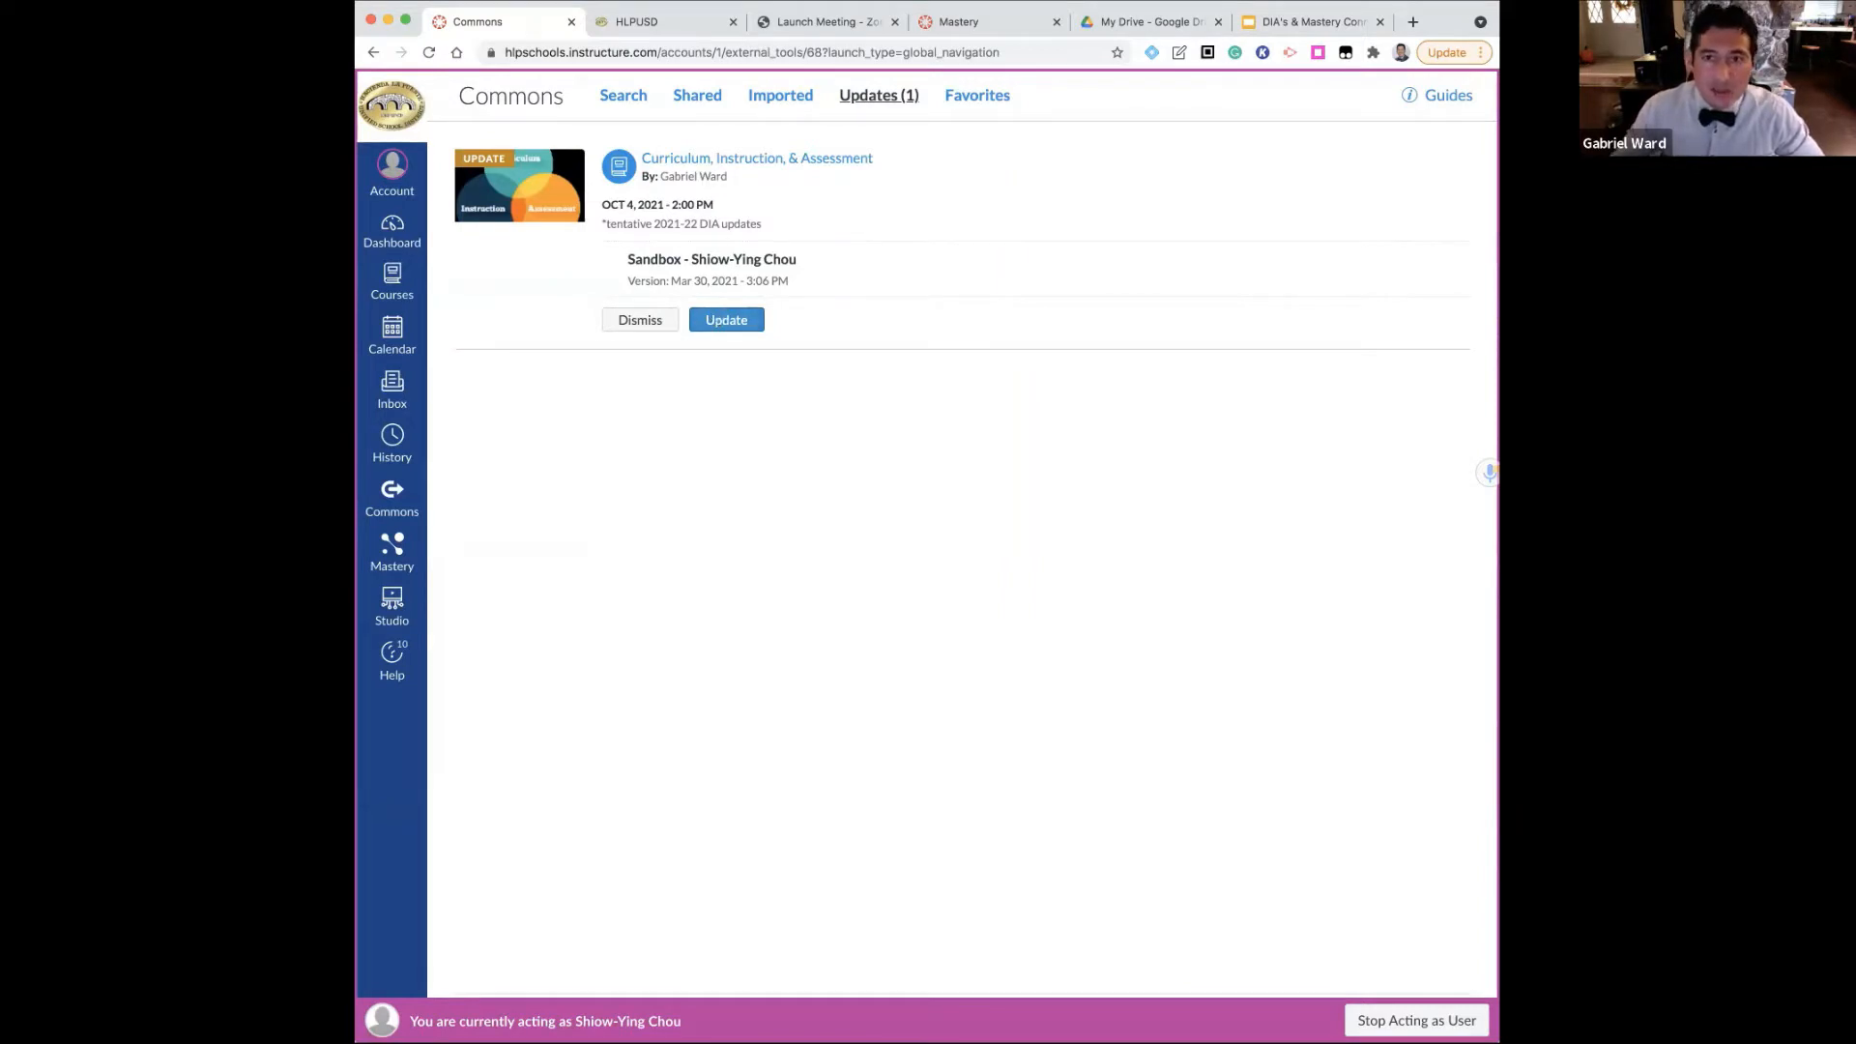
click(391, 245)
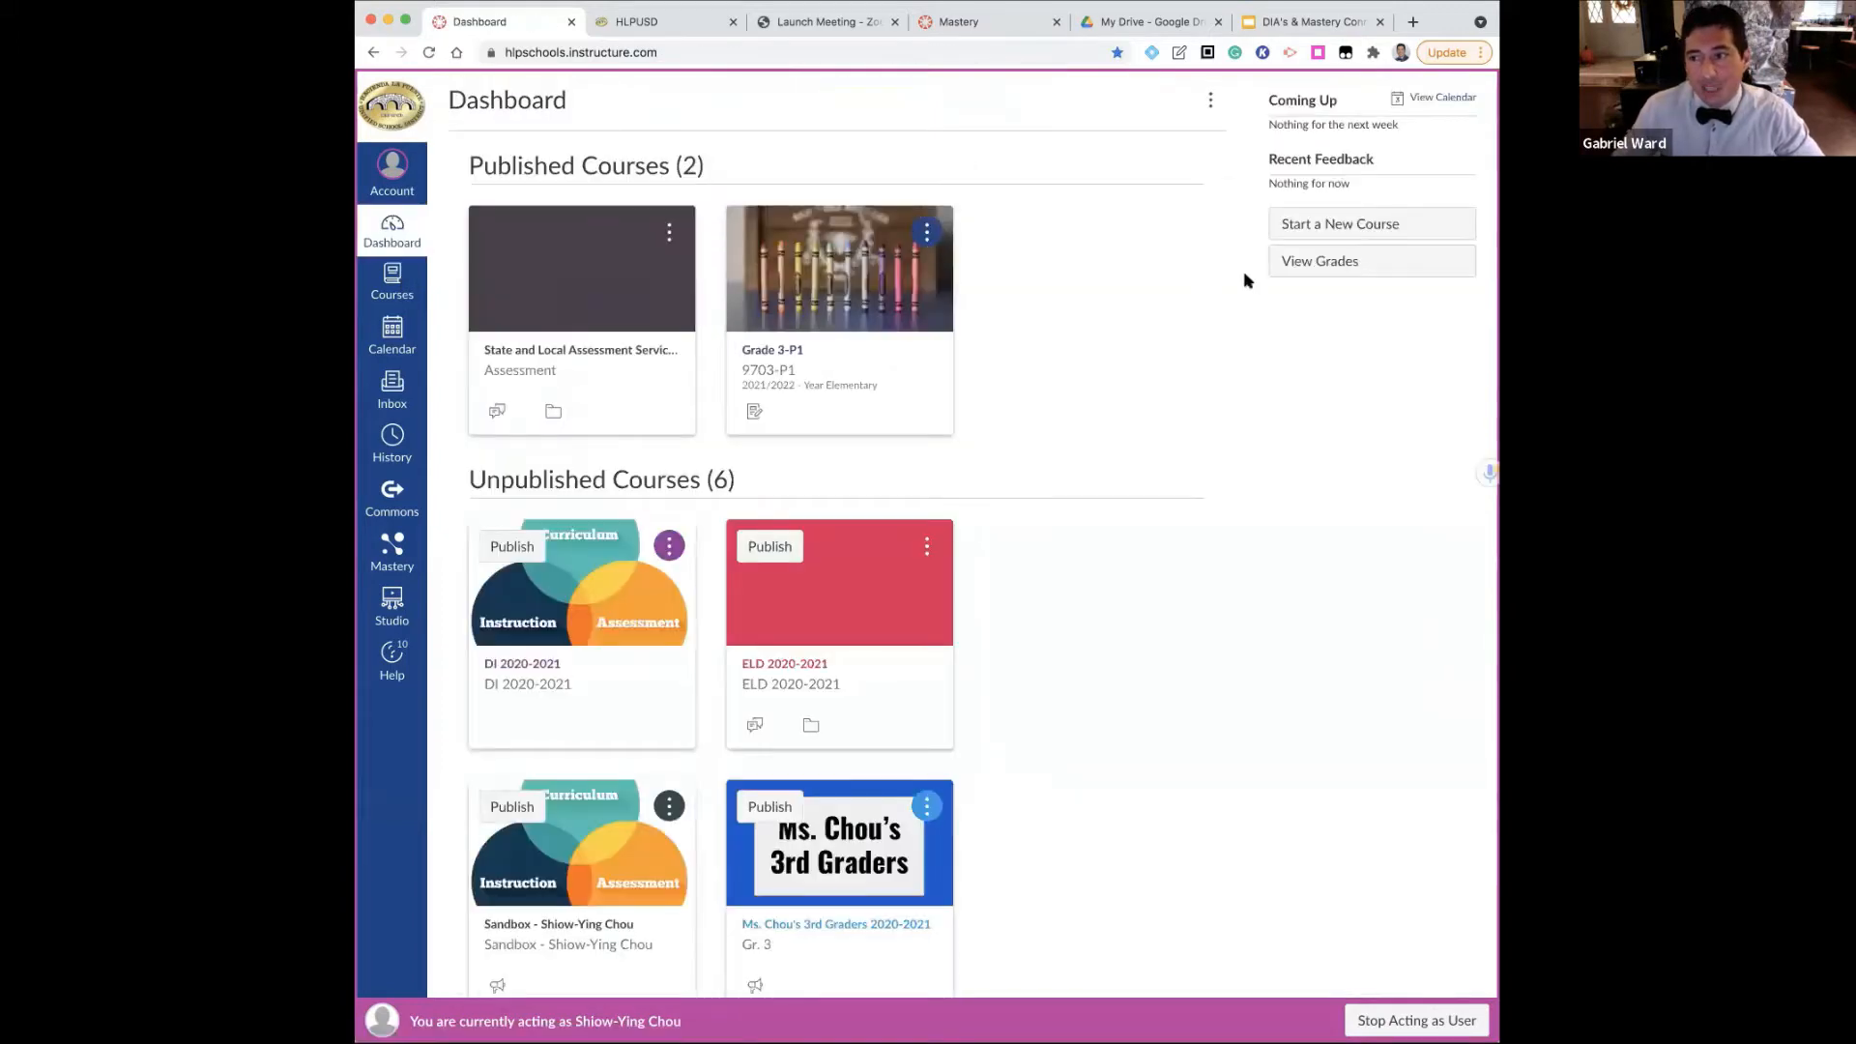
Create a new course named "2021-22 DIA" with the Private (Copyrighted) content license
click(1325, 232)
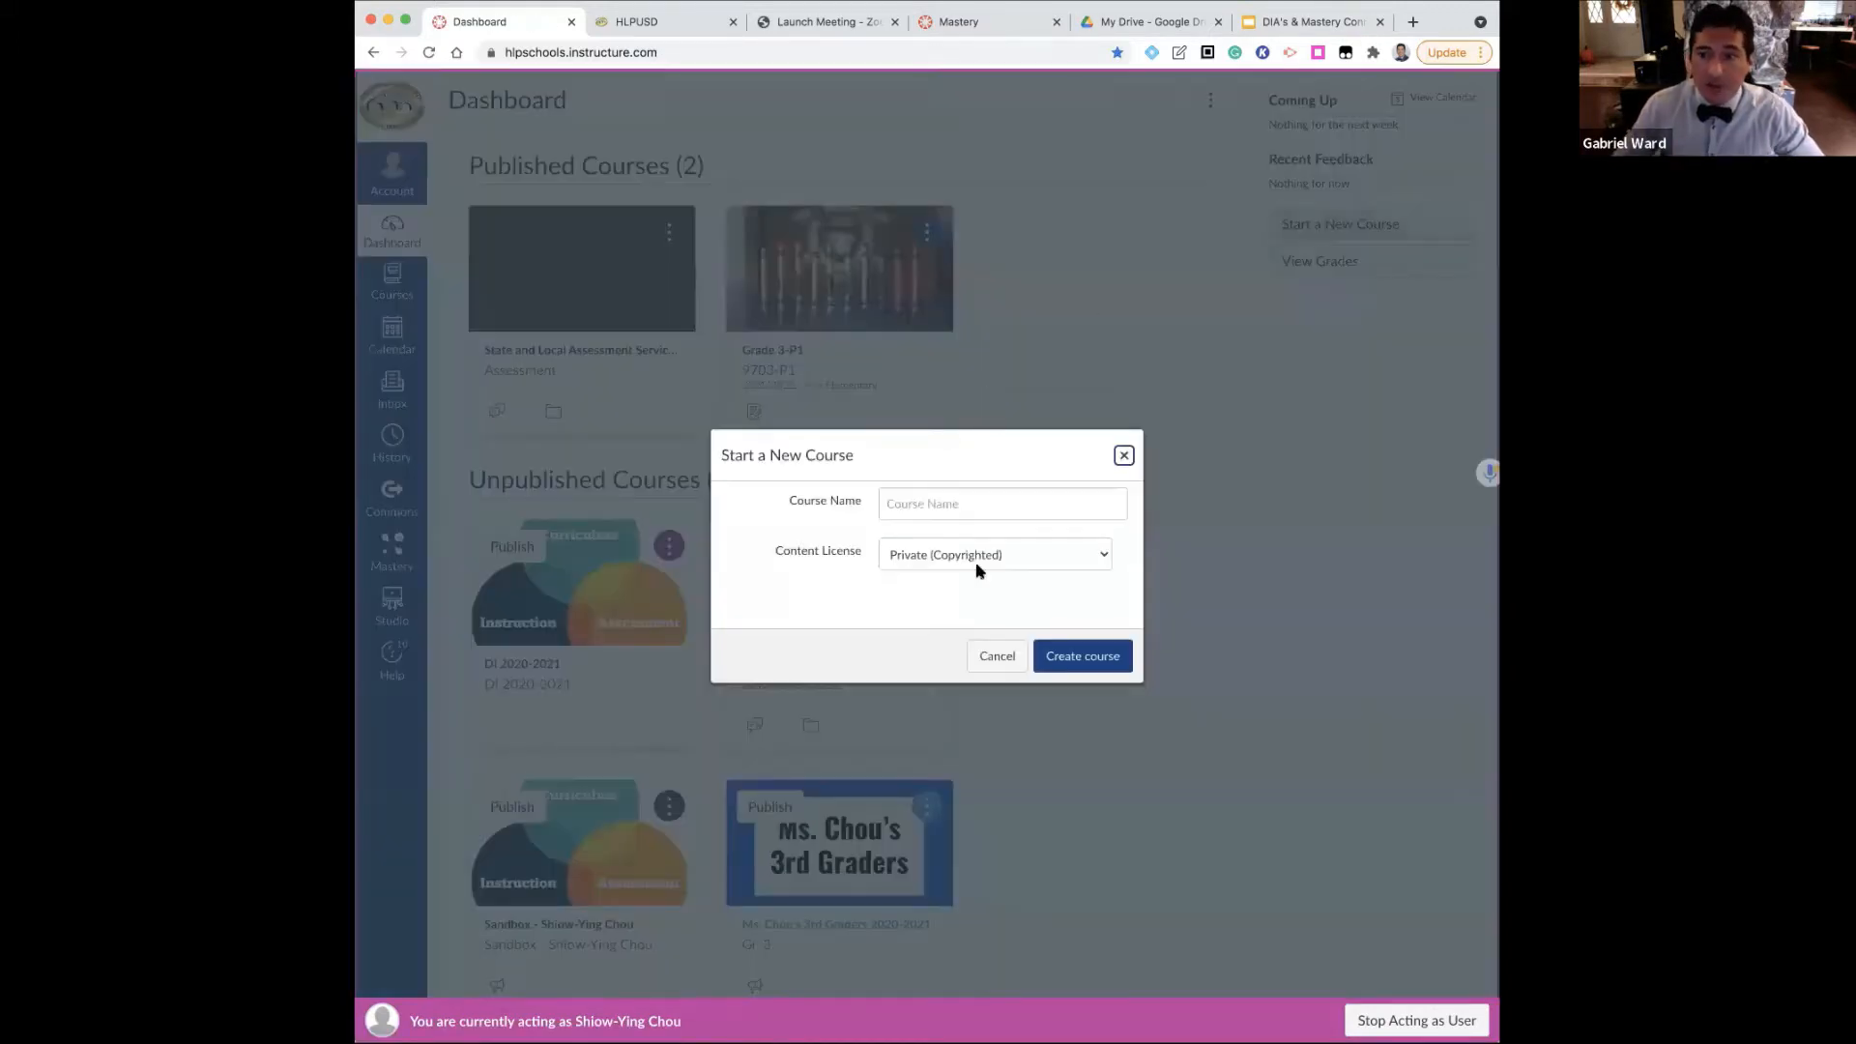
click(960, 503)
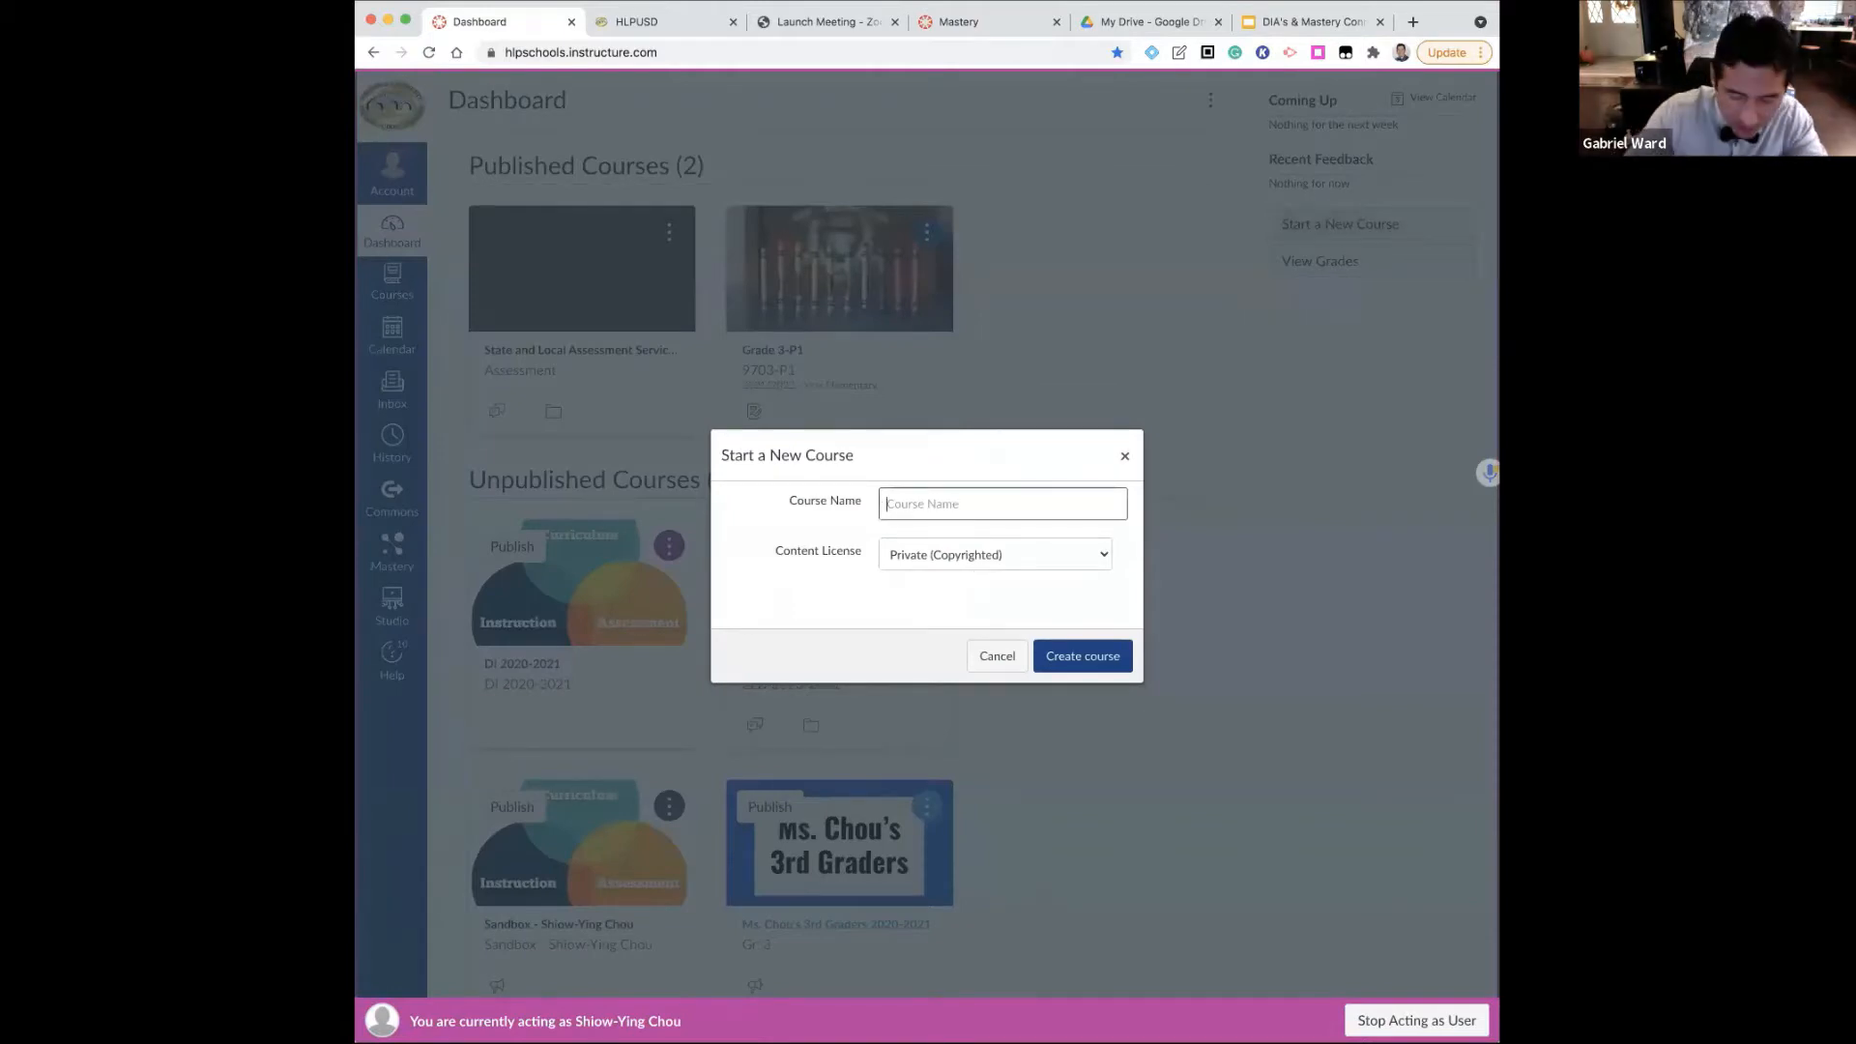
text(20)
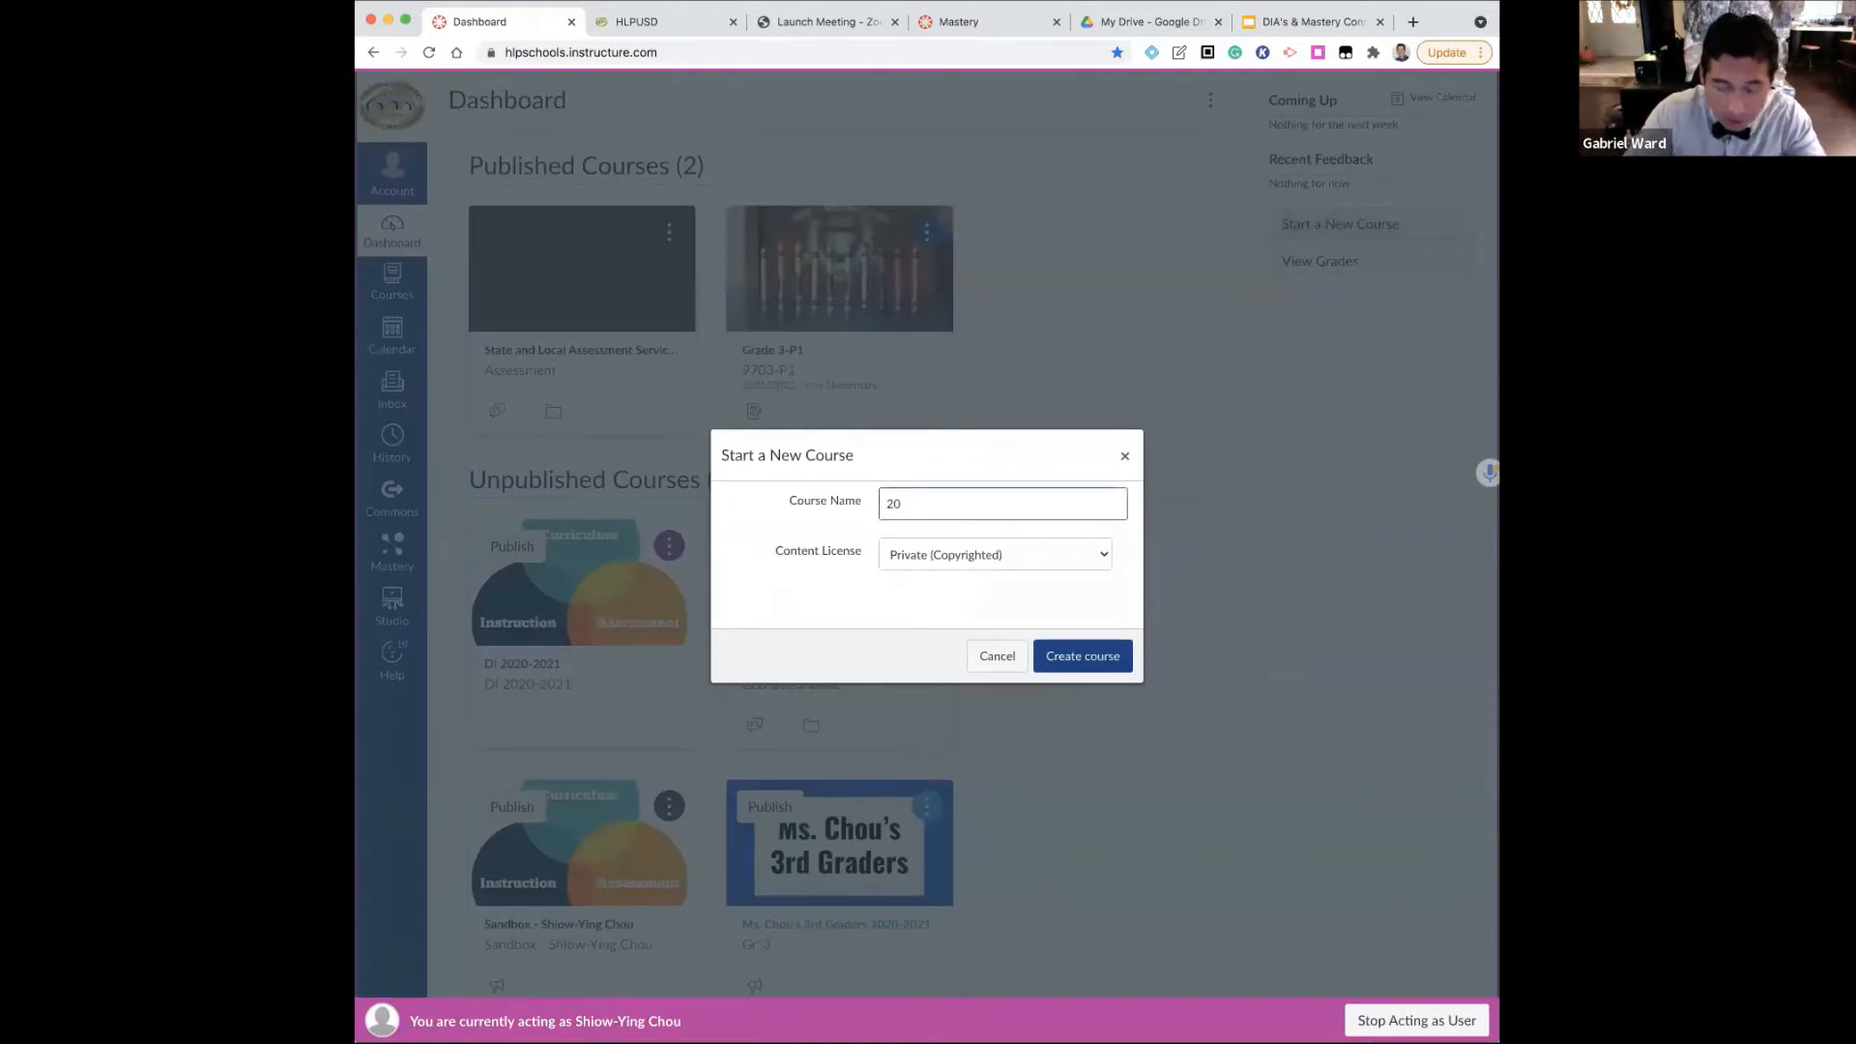
text(21-22)
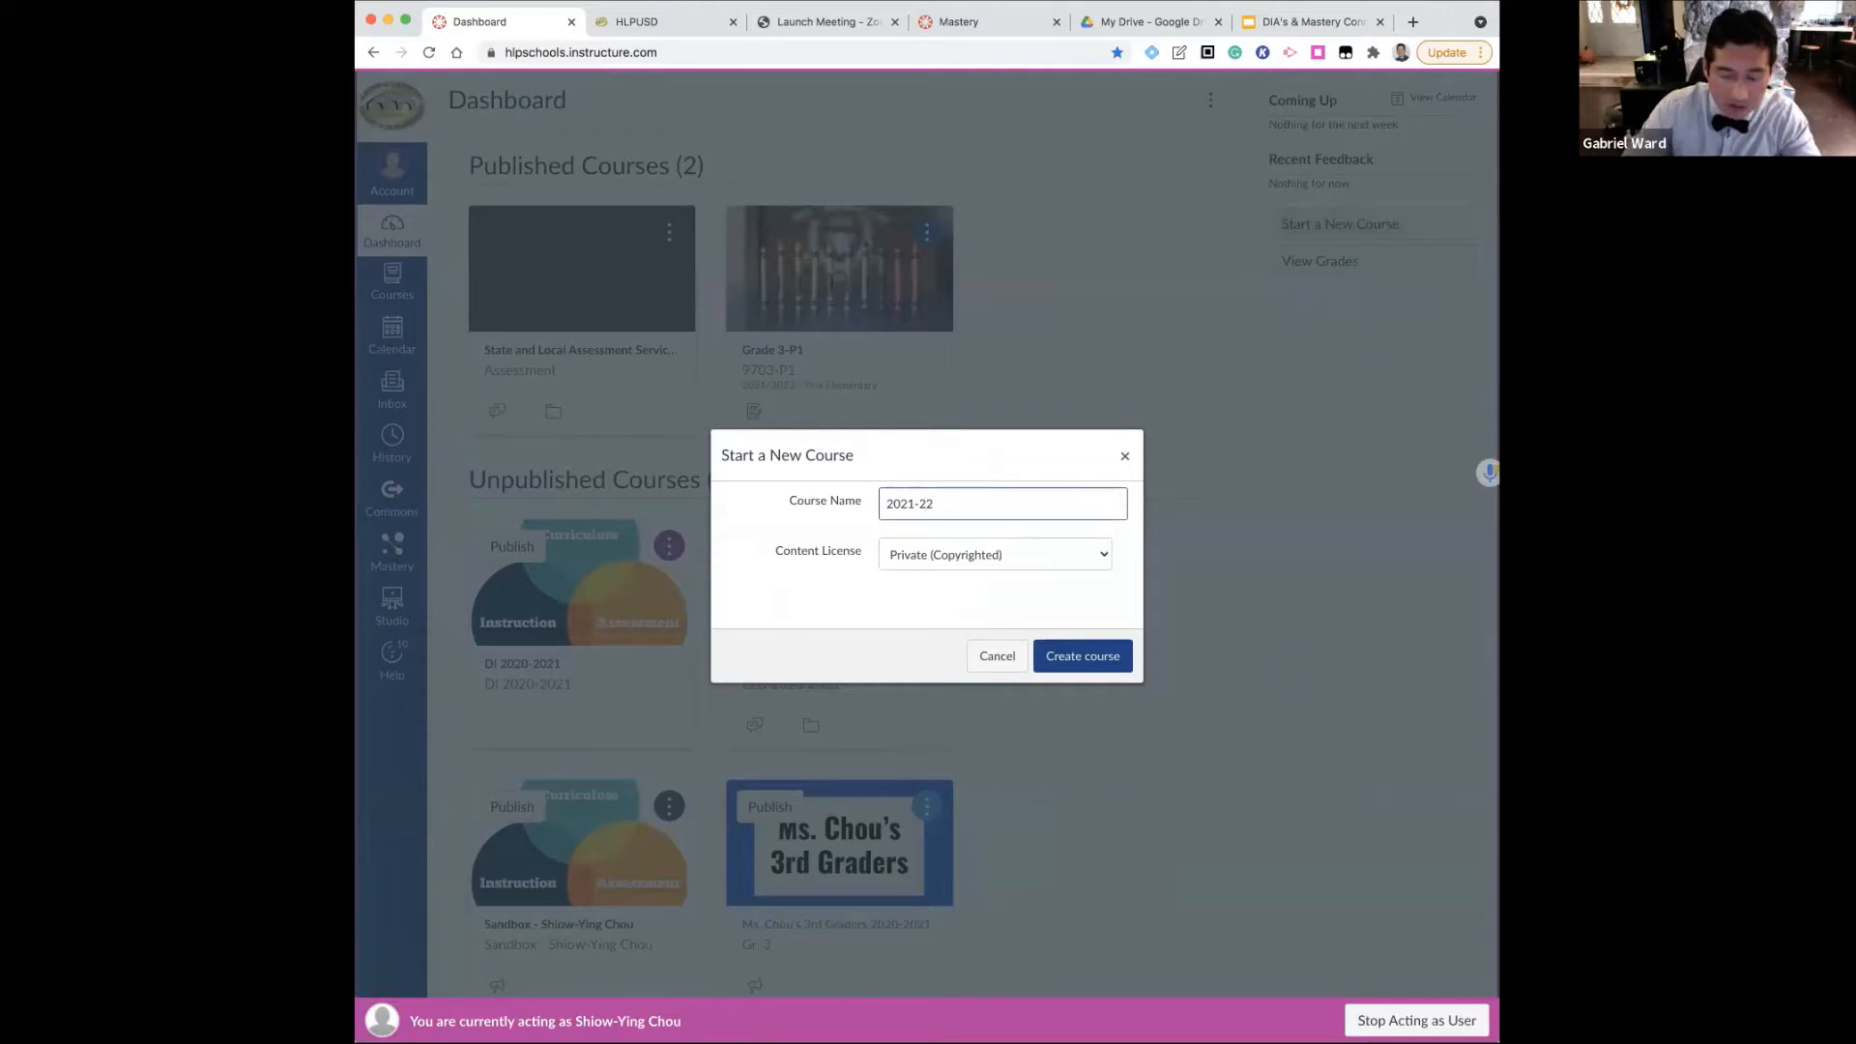
text( D)
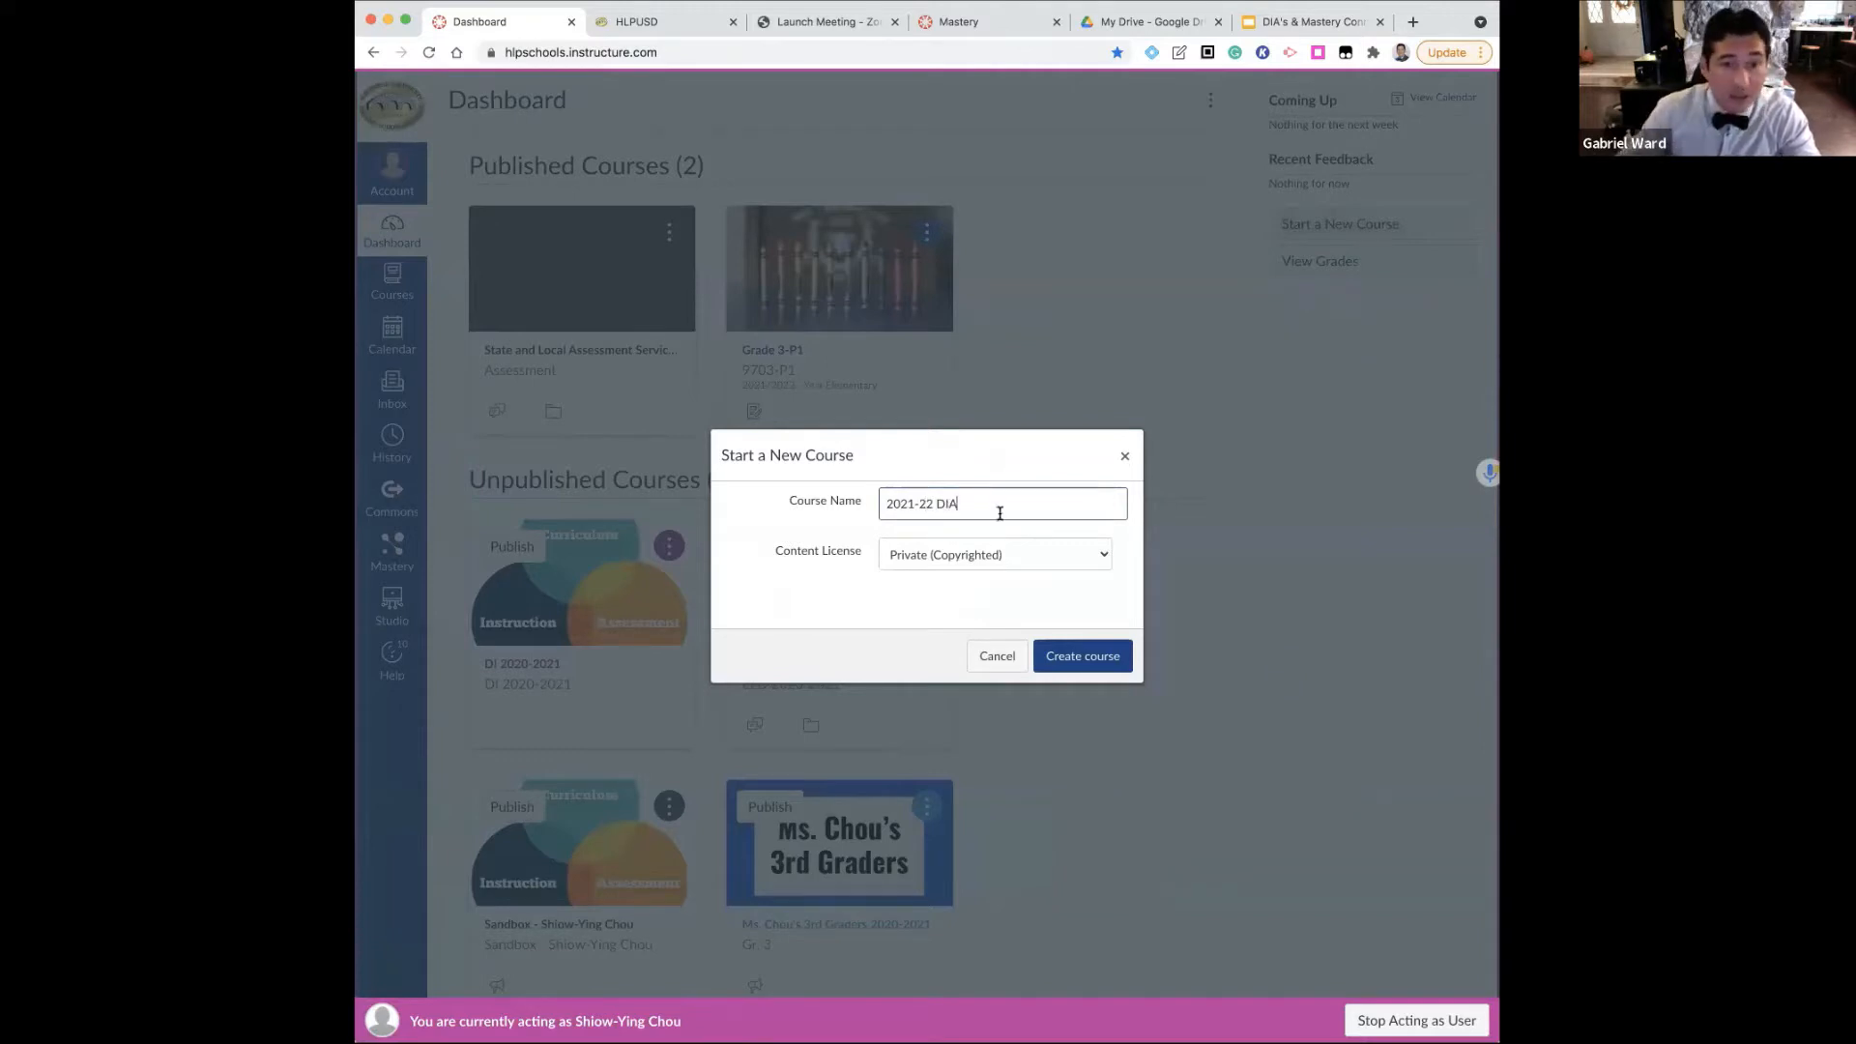
text(IA)
click(1079, 659)
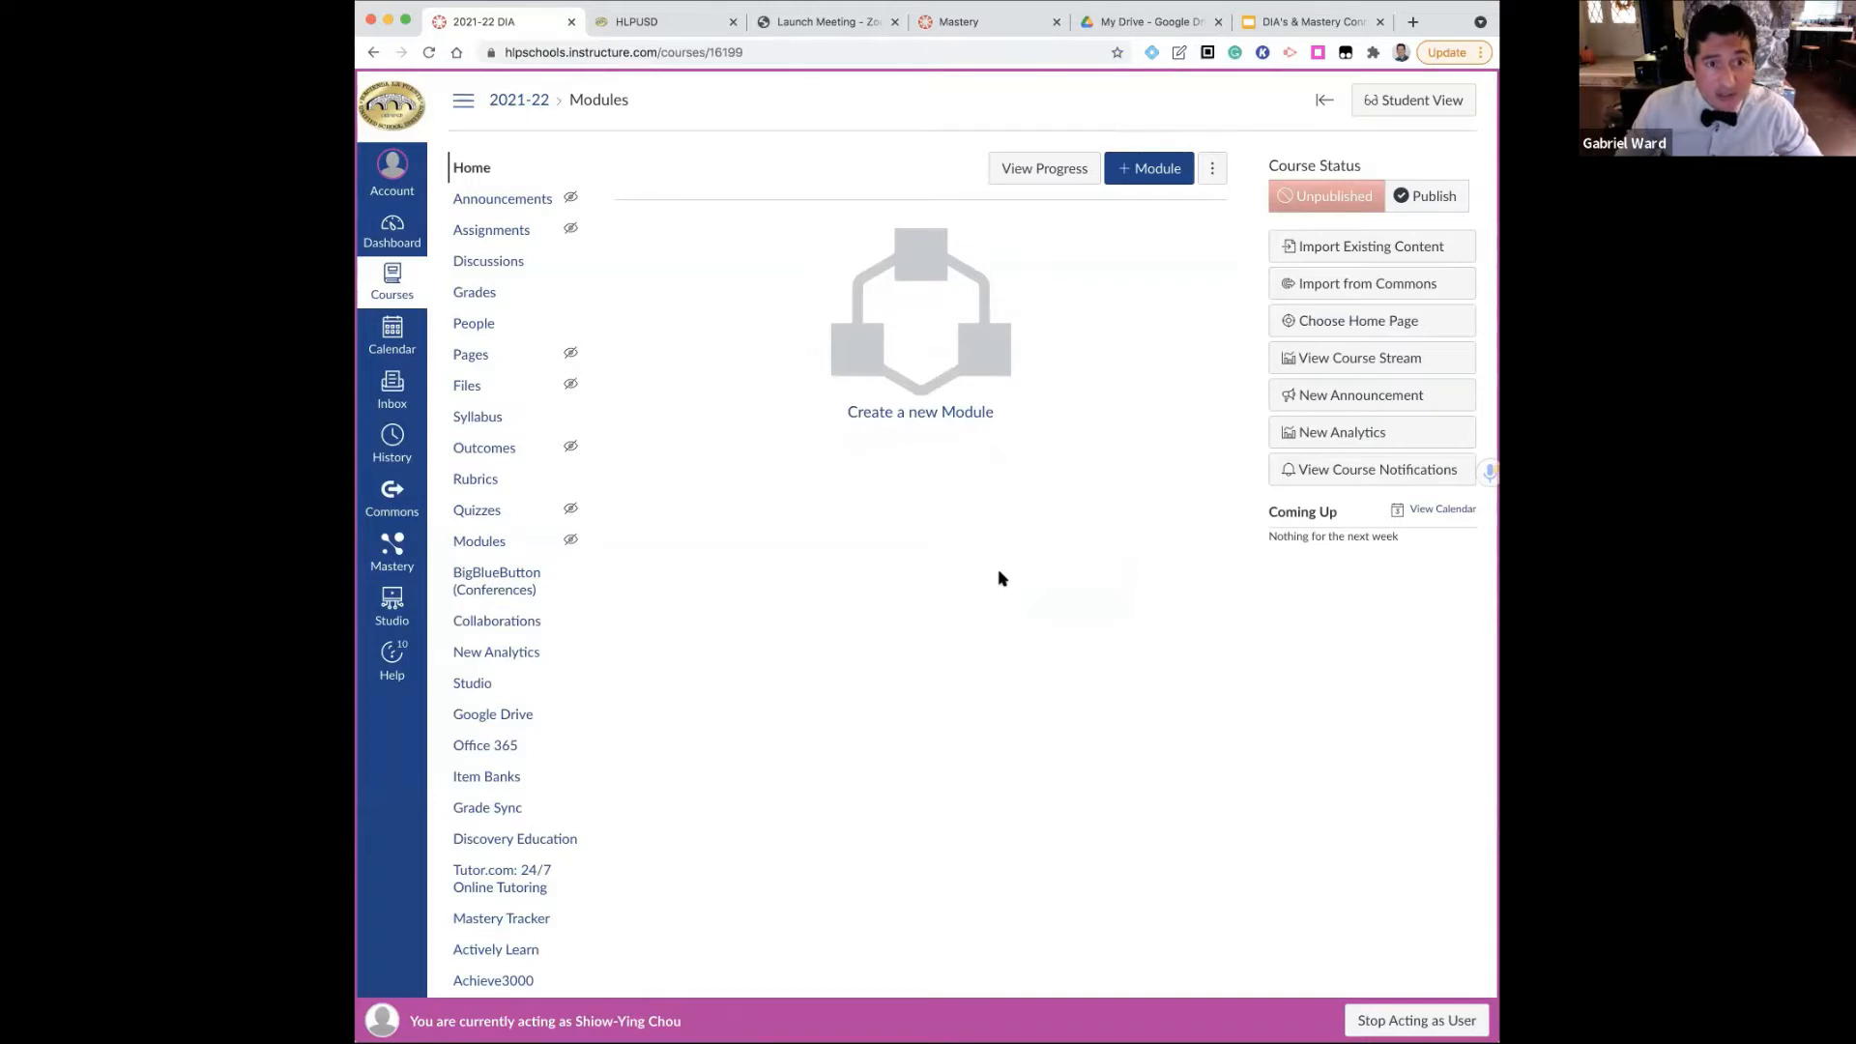
Start an import from Commons in the new course, searching for "cia" with the Templates filter removed
click(1301, 294)
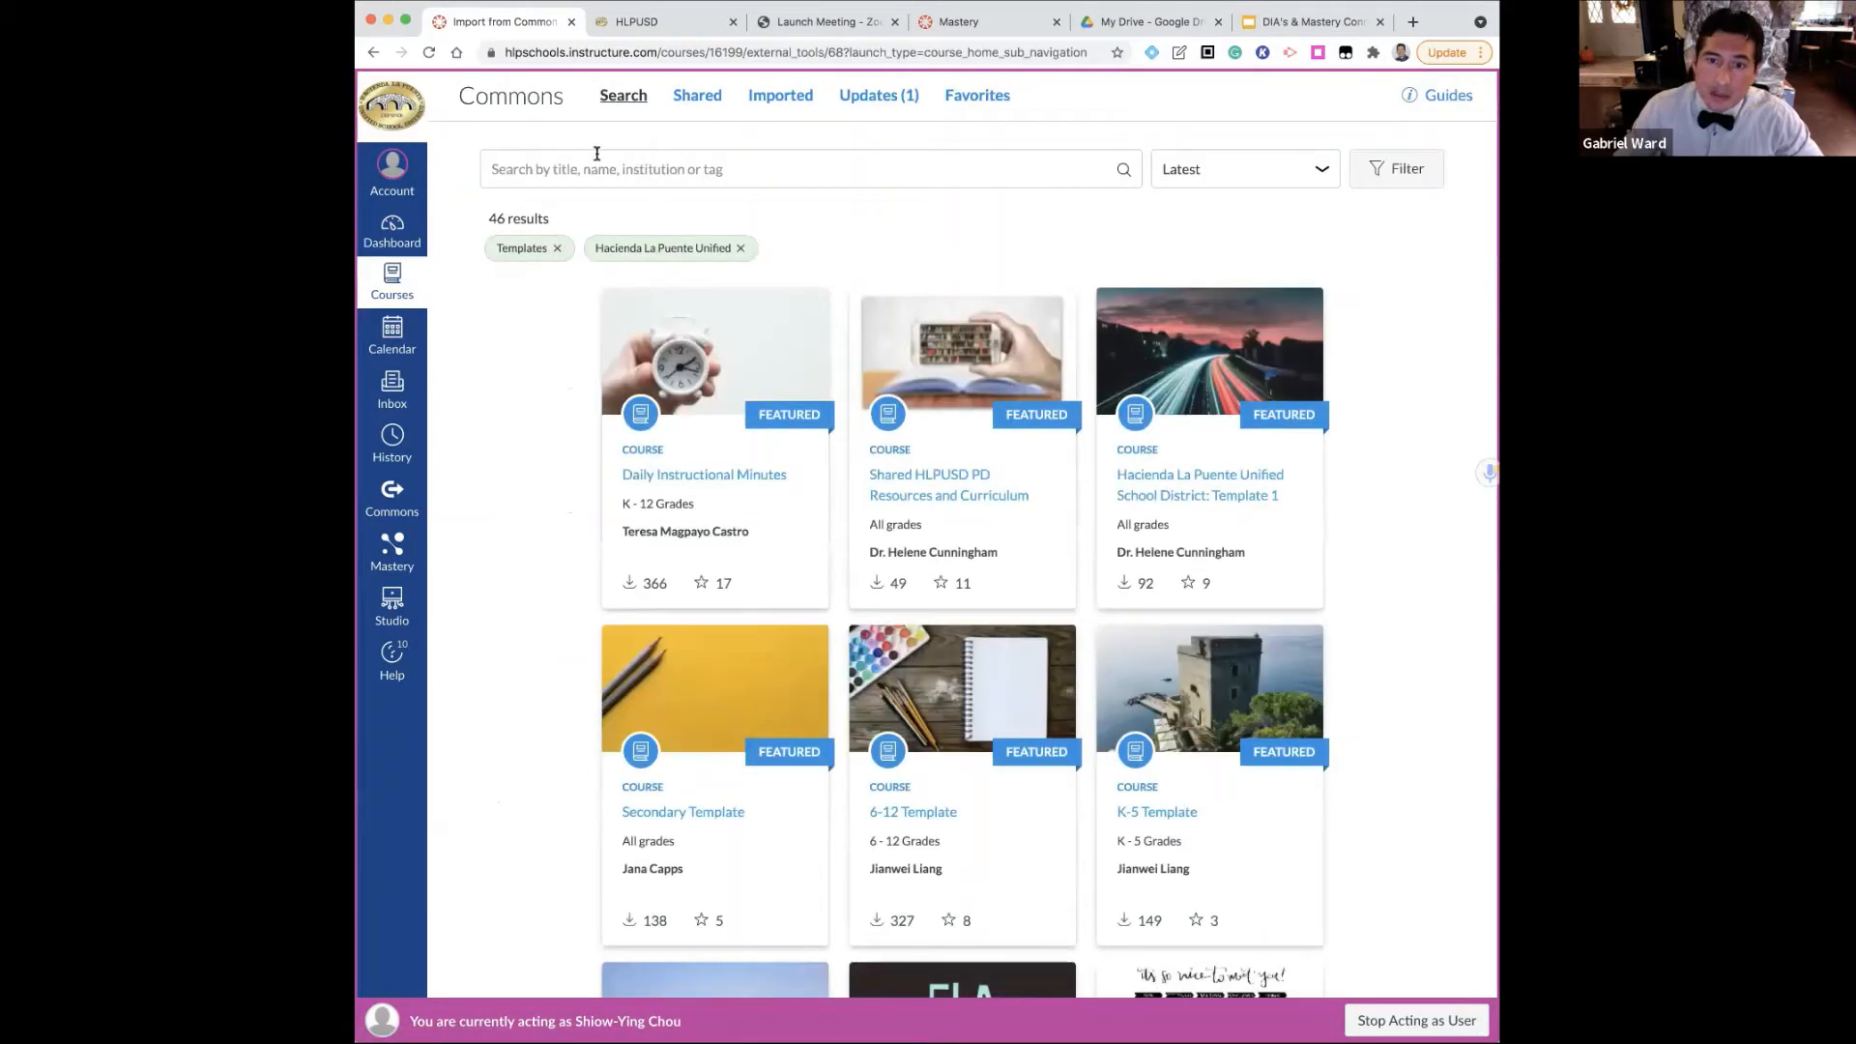
click(598, 164)
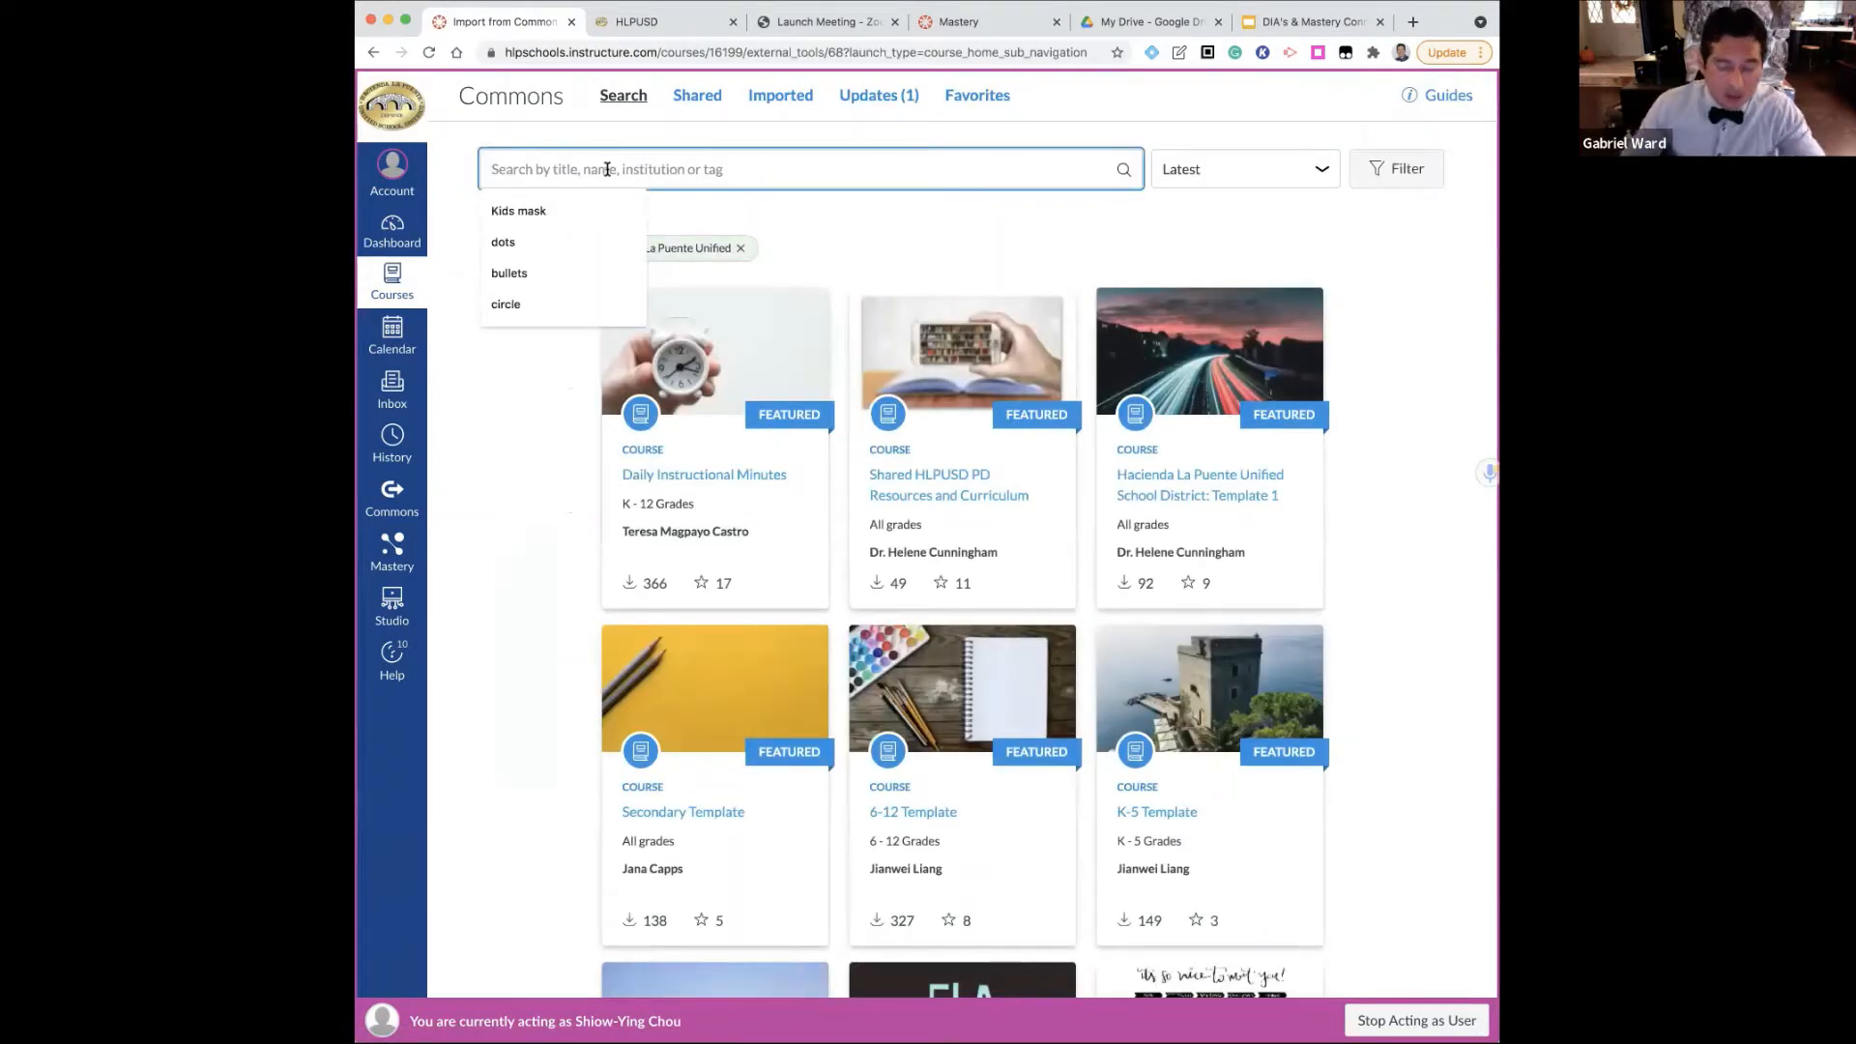
text(cia)
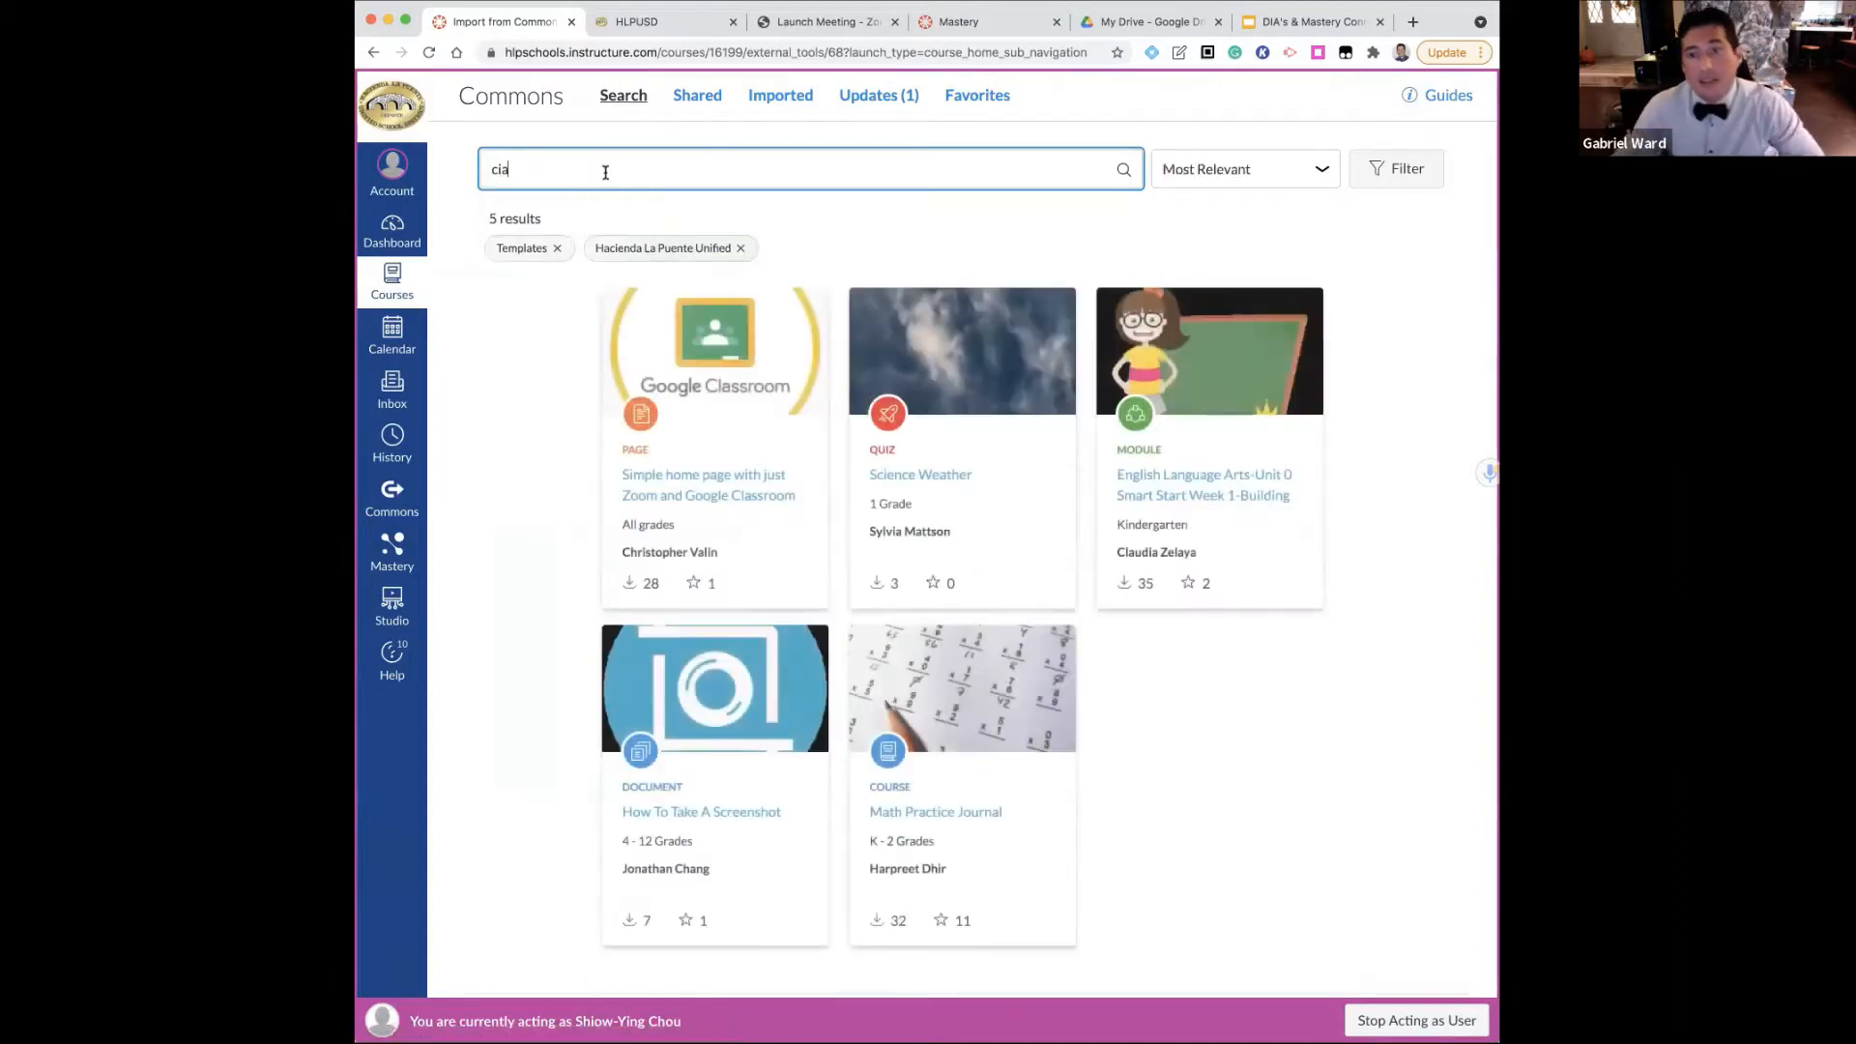
click(555, 248)
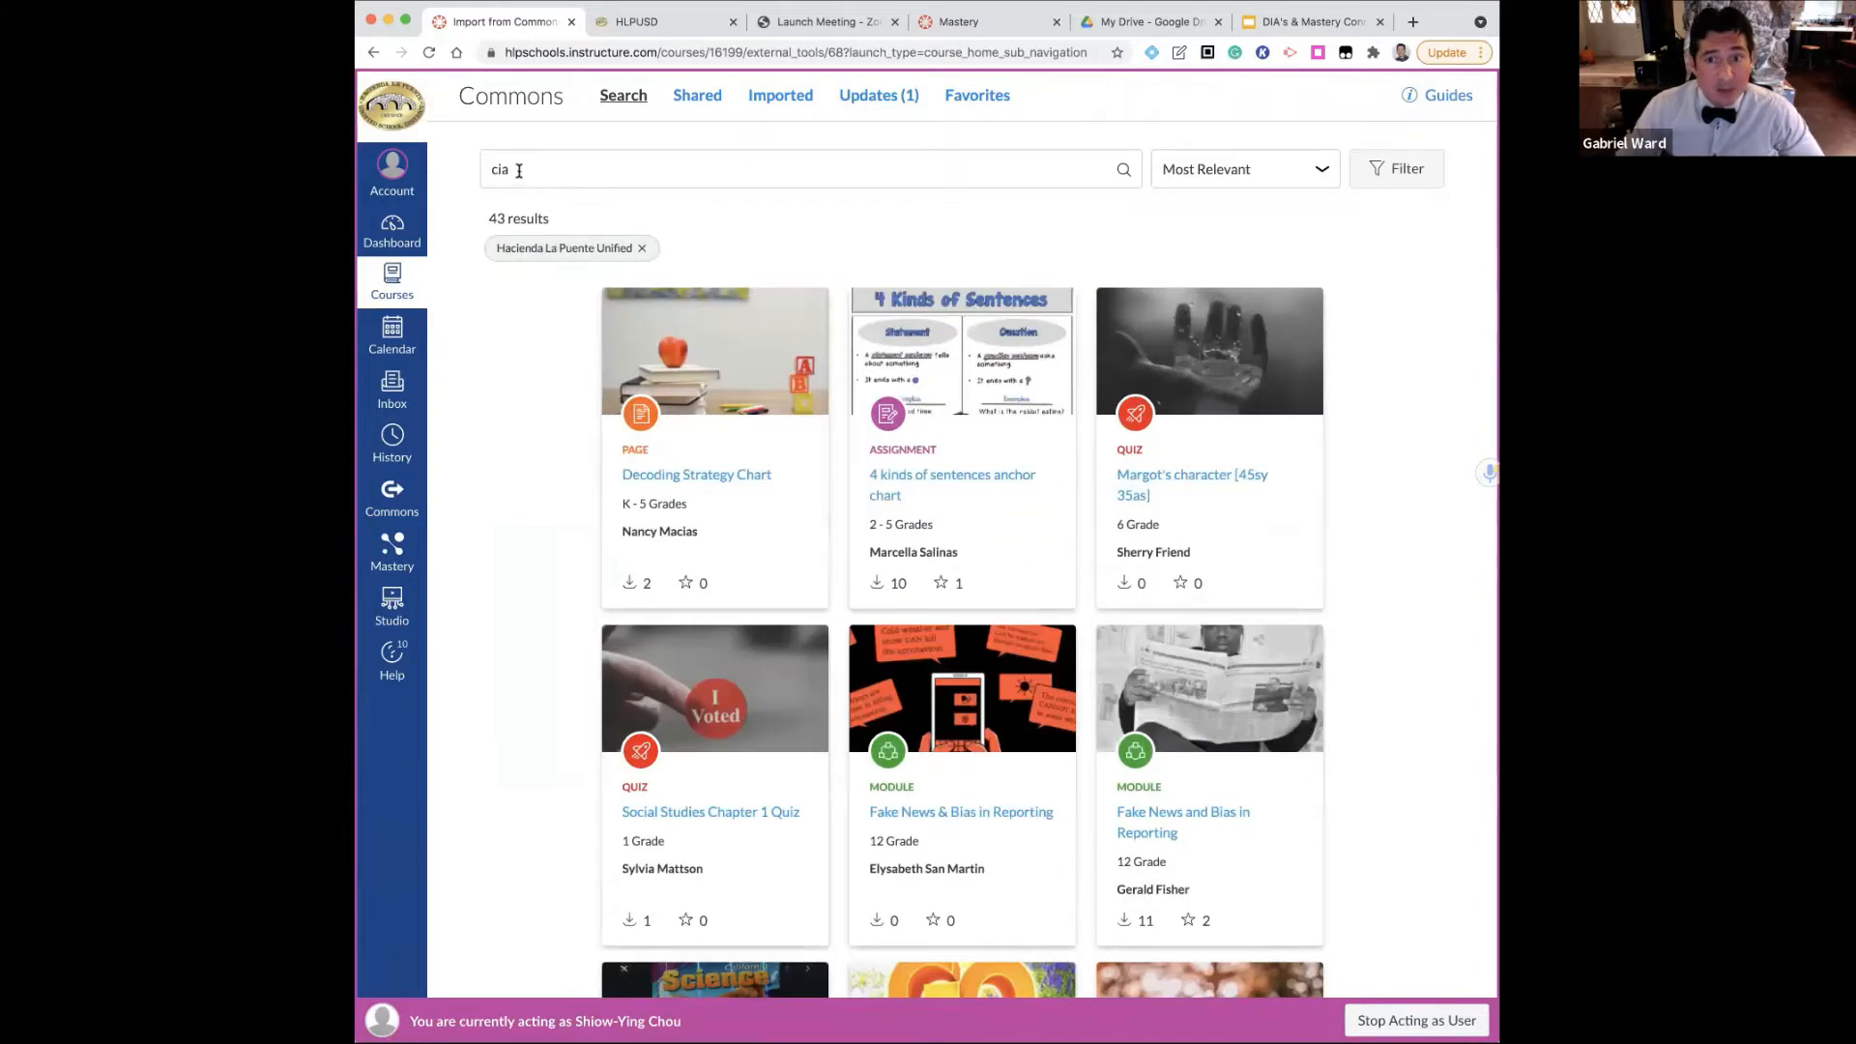
Replace the Commons search term with "cur" and open the "Curriculum, Instruction, & Assessment" course resource
drag(518, 167, 476, 171)
key(BackSpace)
text(cur)
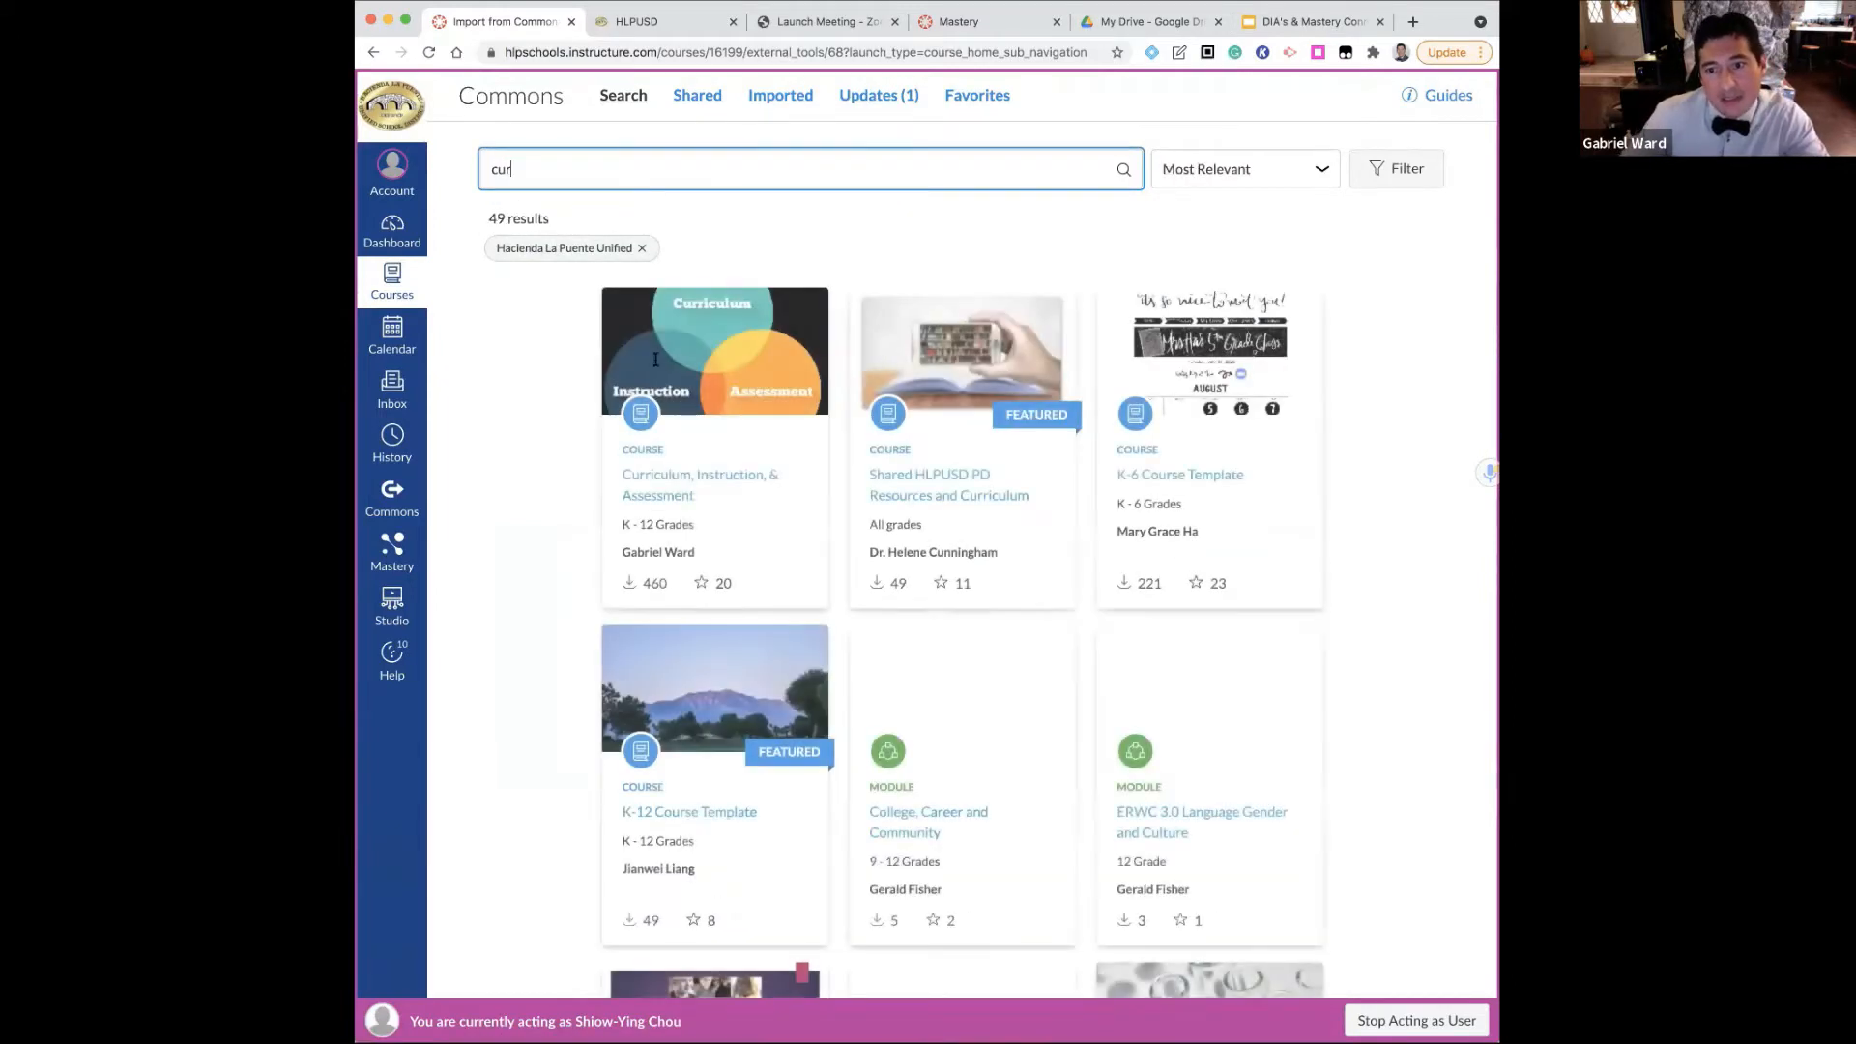
click(658, 488)
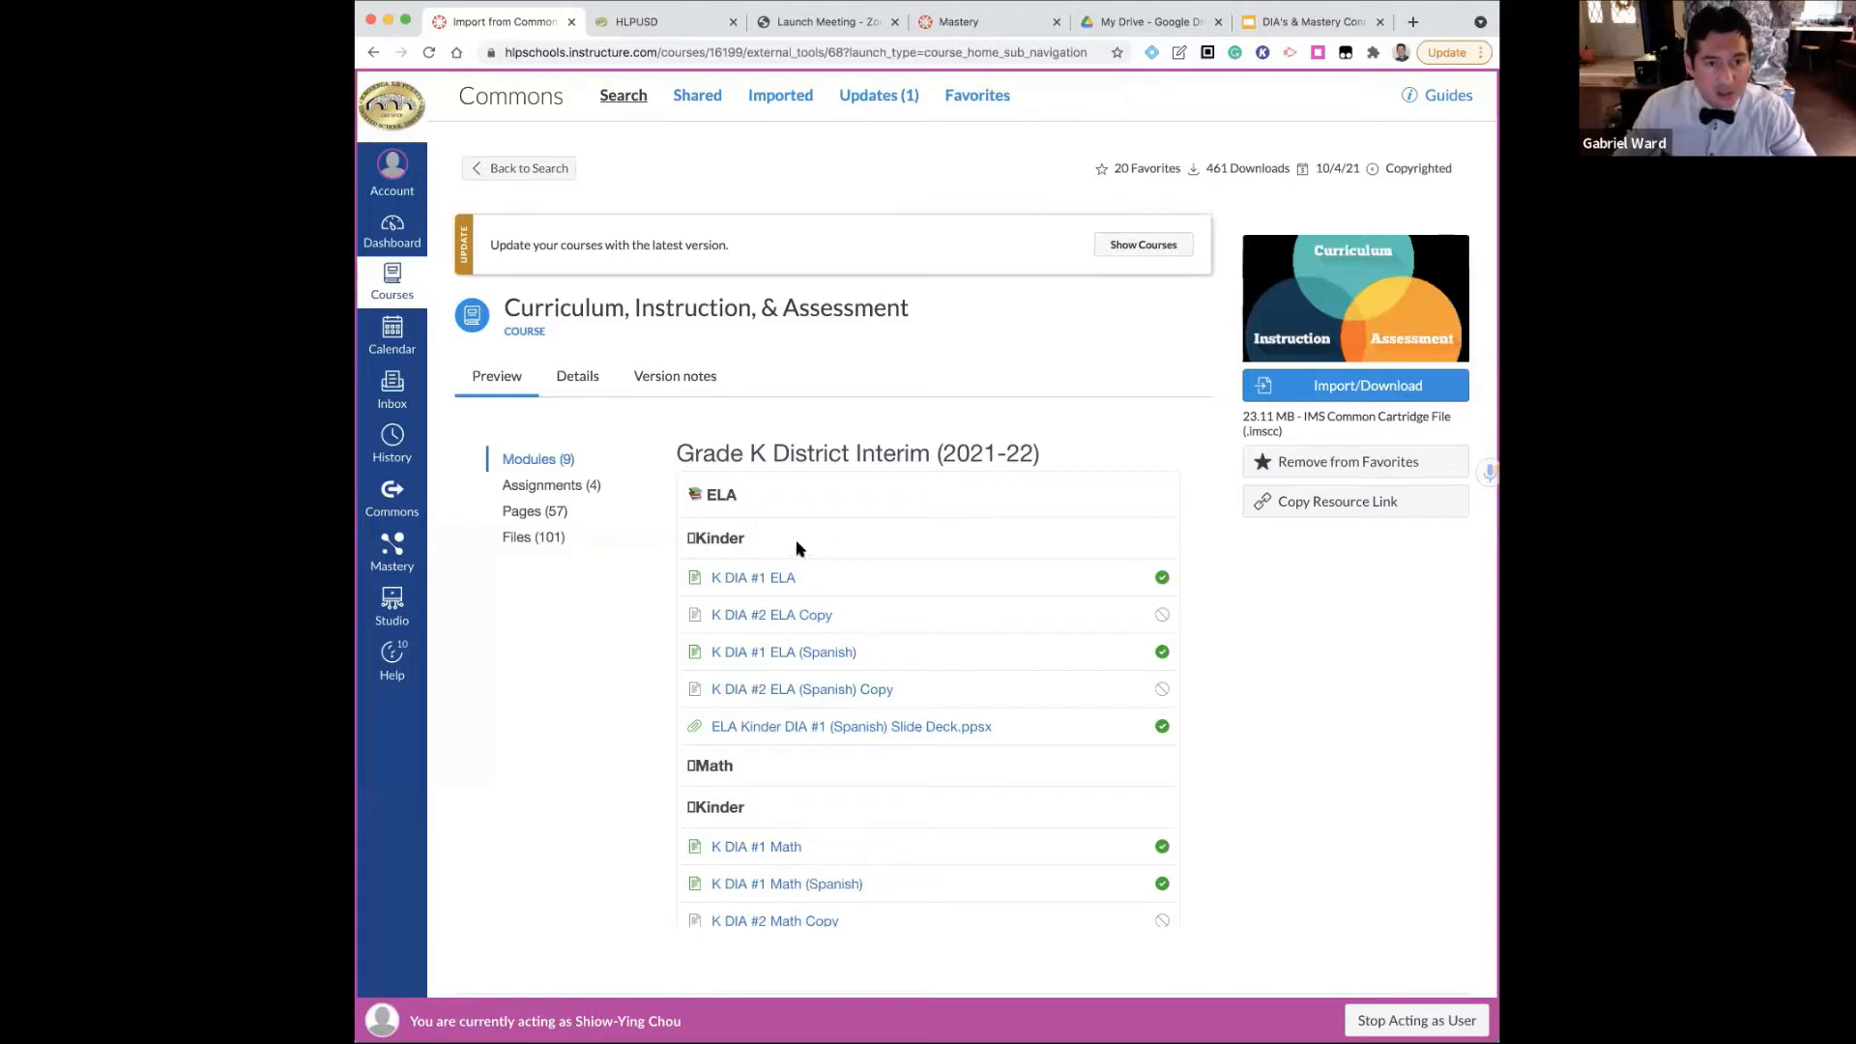
Import the Curriculum, Instruction, & Assessment resource into the 2021-22 DIA course
click(1291, 392)
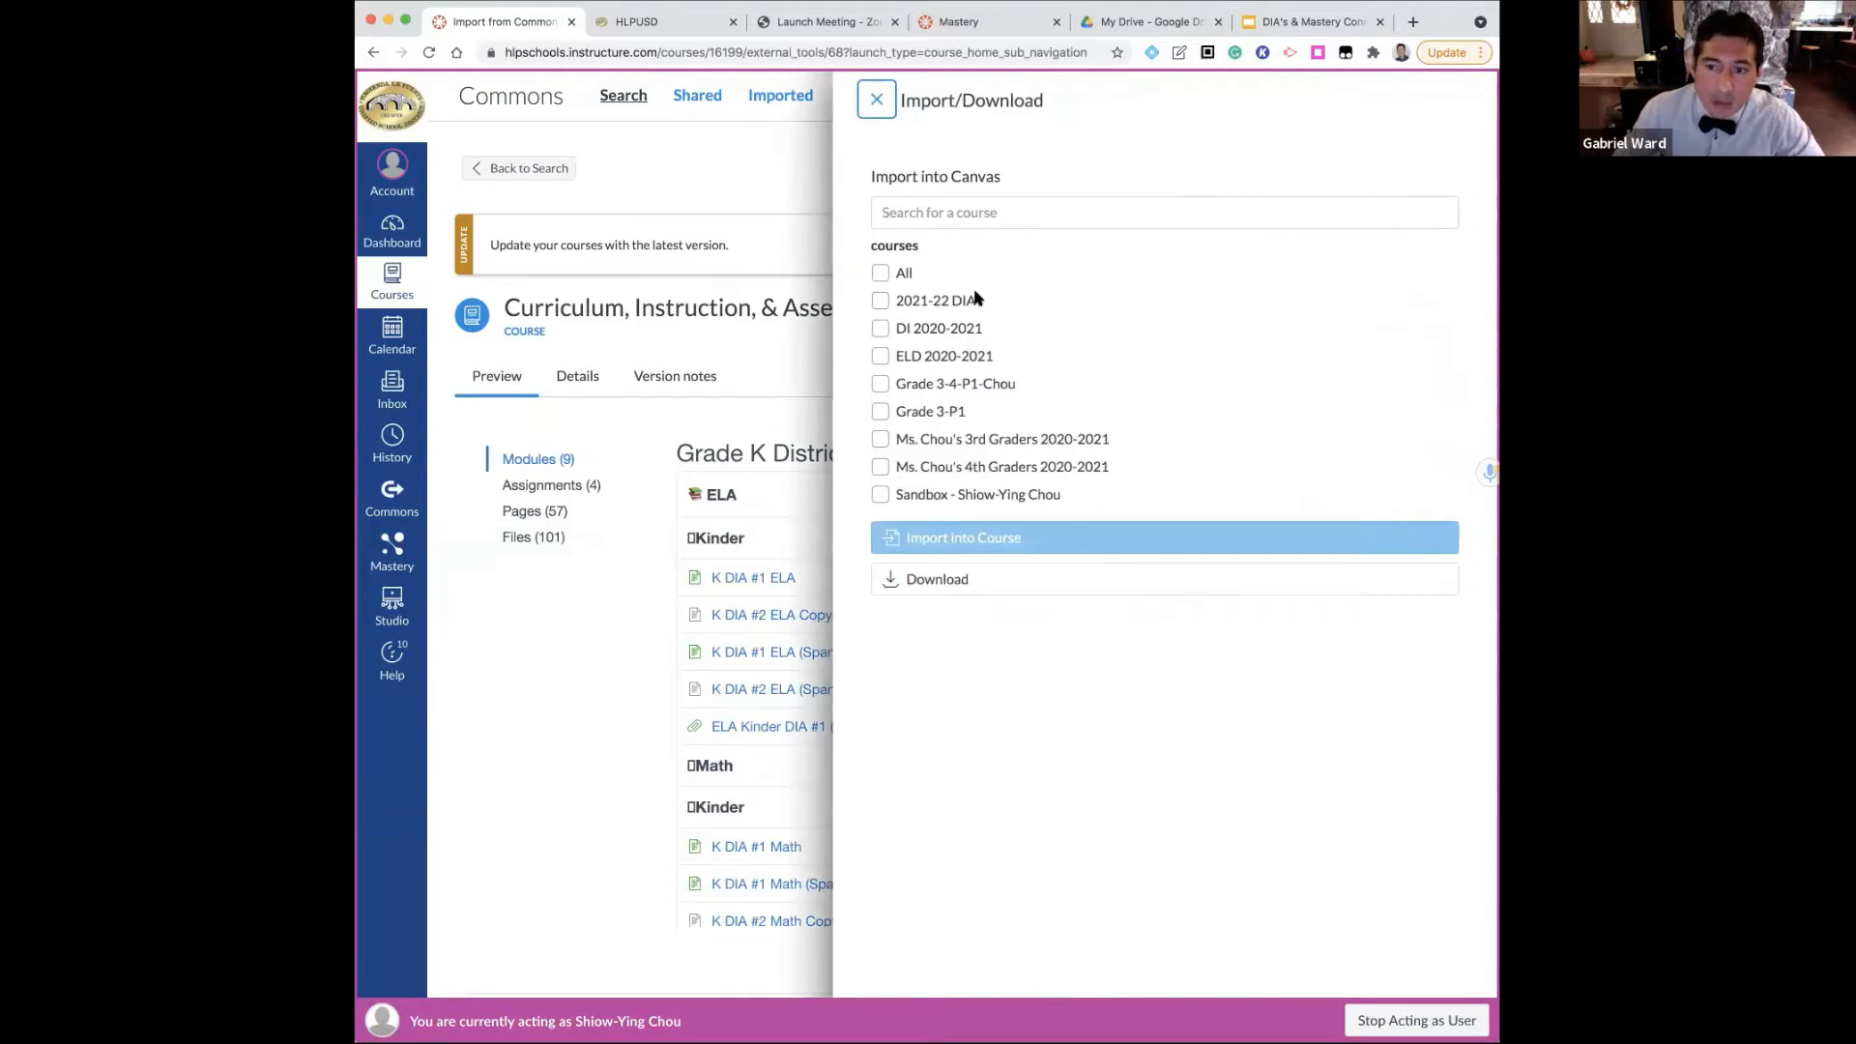
click(880, 302)
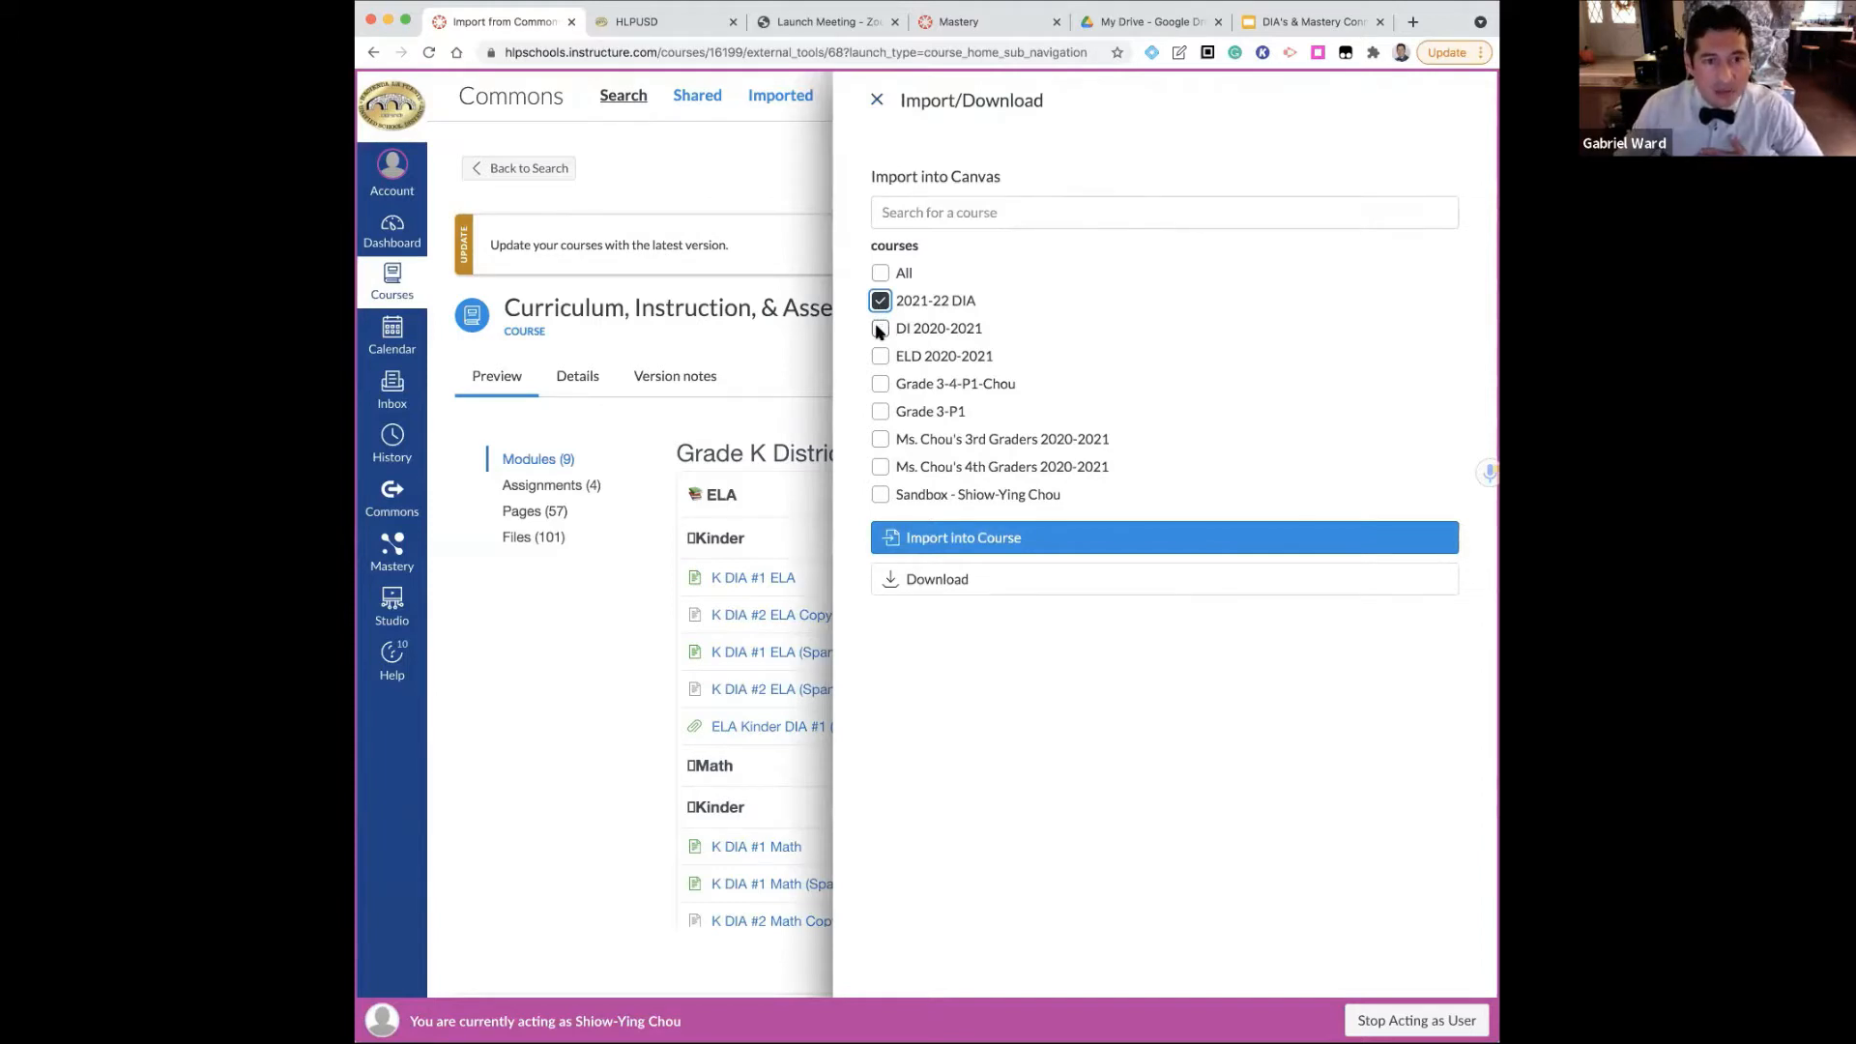
click(930, 539)
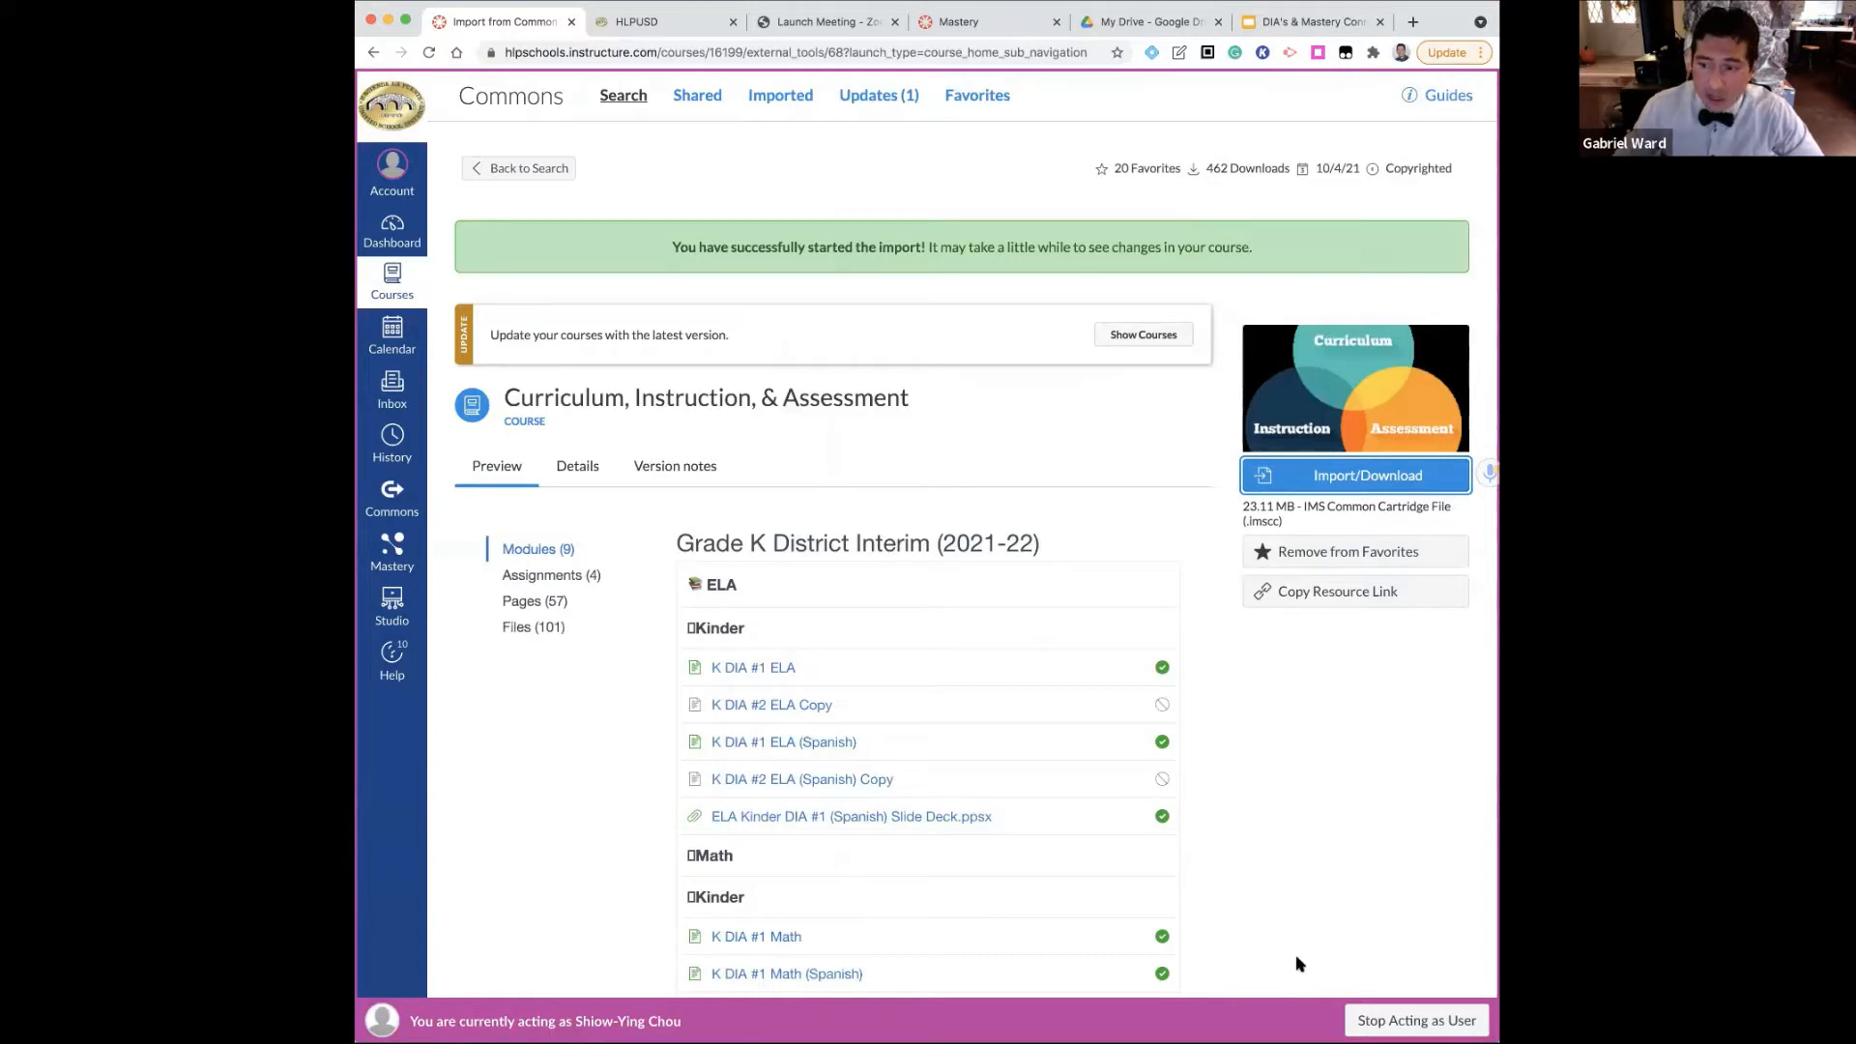
Stop acting as the teacher and open the published Curriculum, Instruction, & Assessment course from the Dashboard
click(1416, 1020)
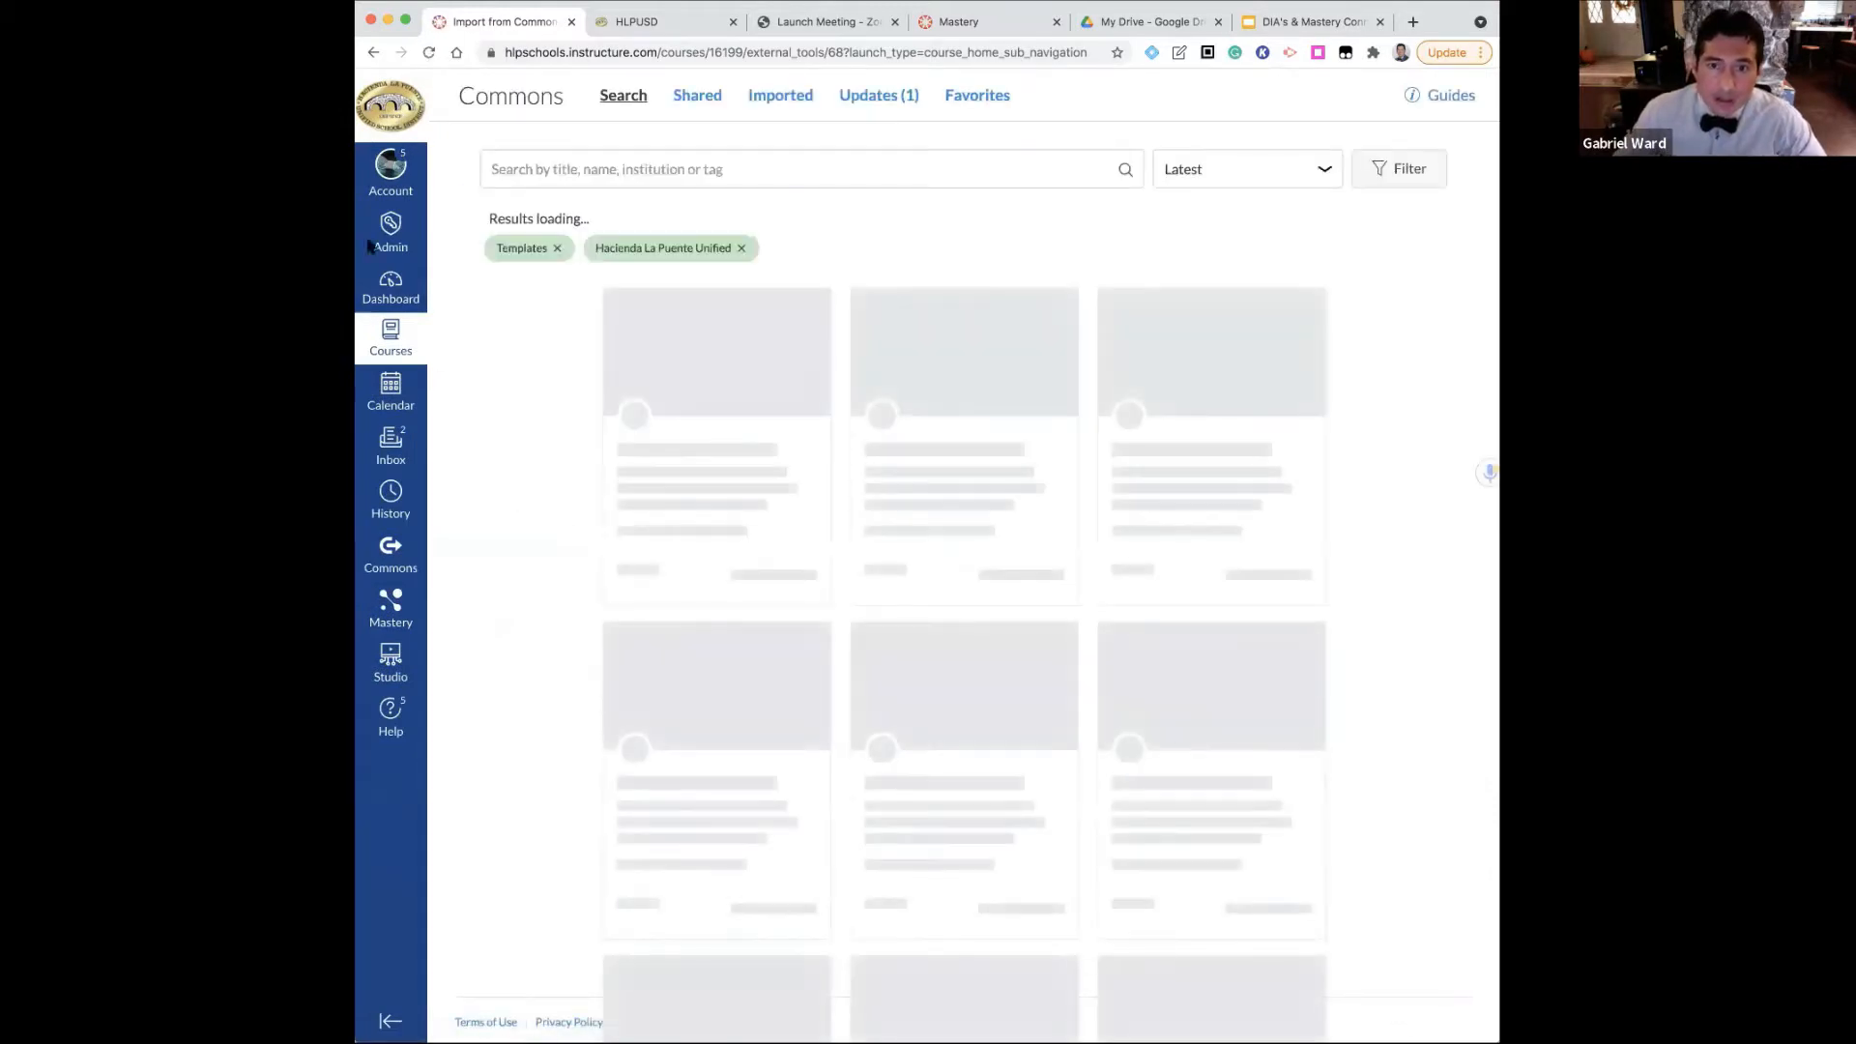
click(395, 286)
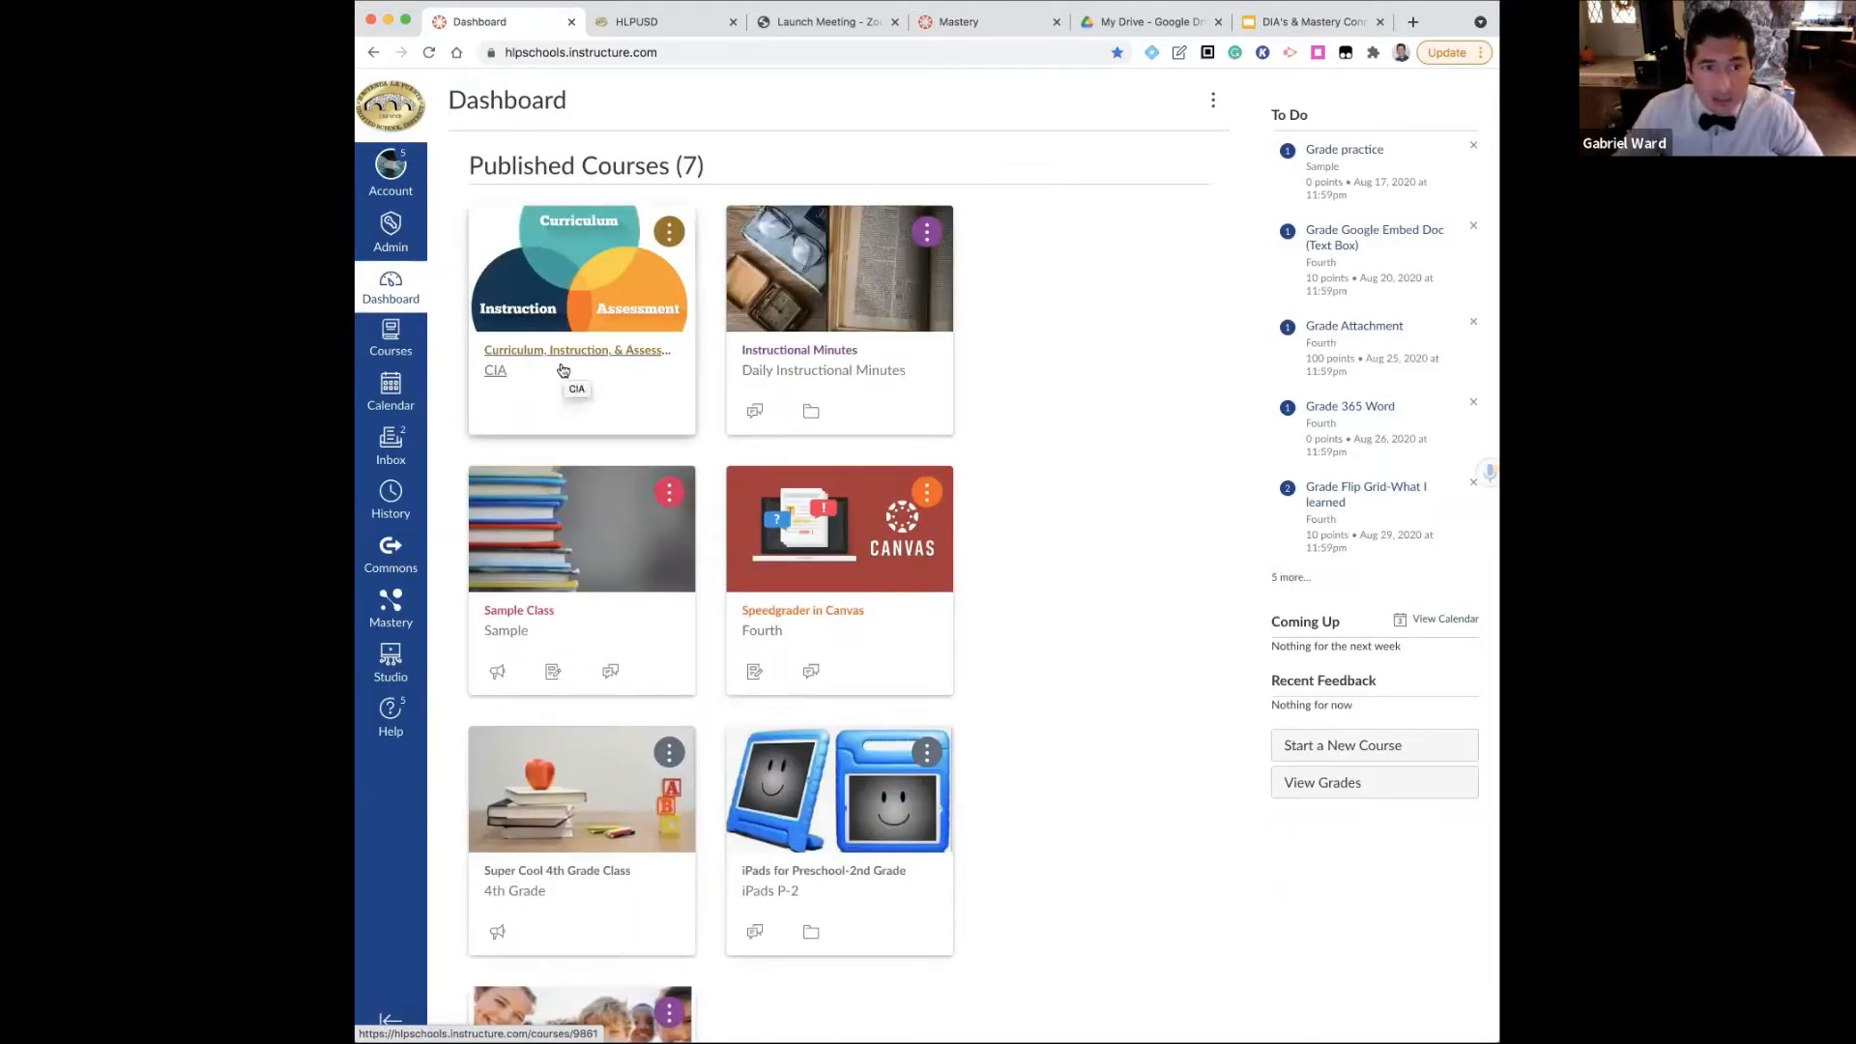
click(554, 351)
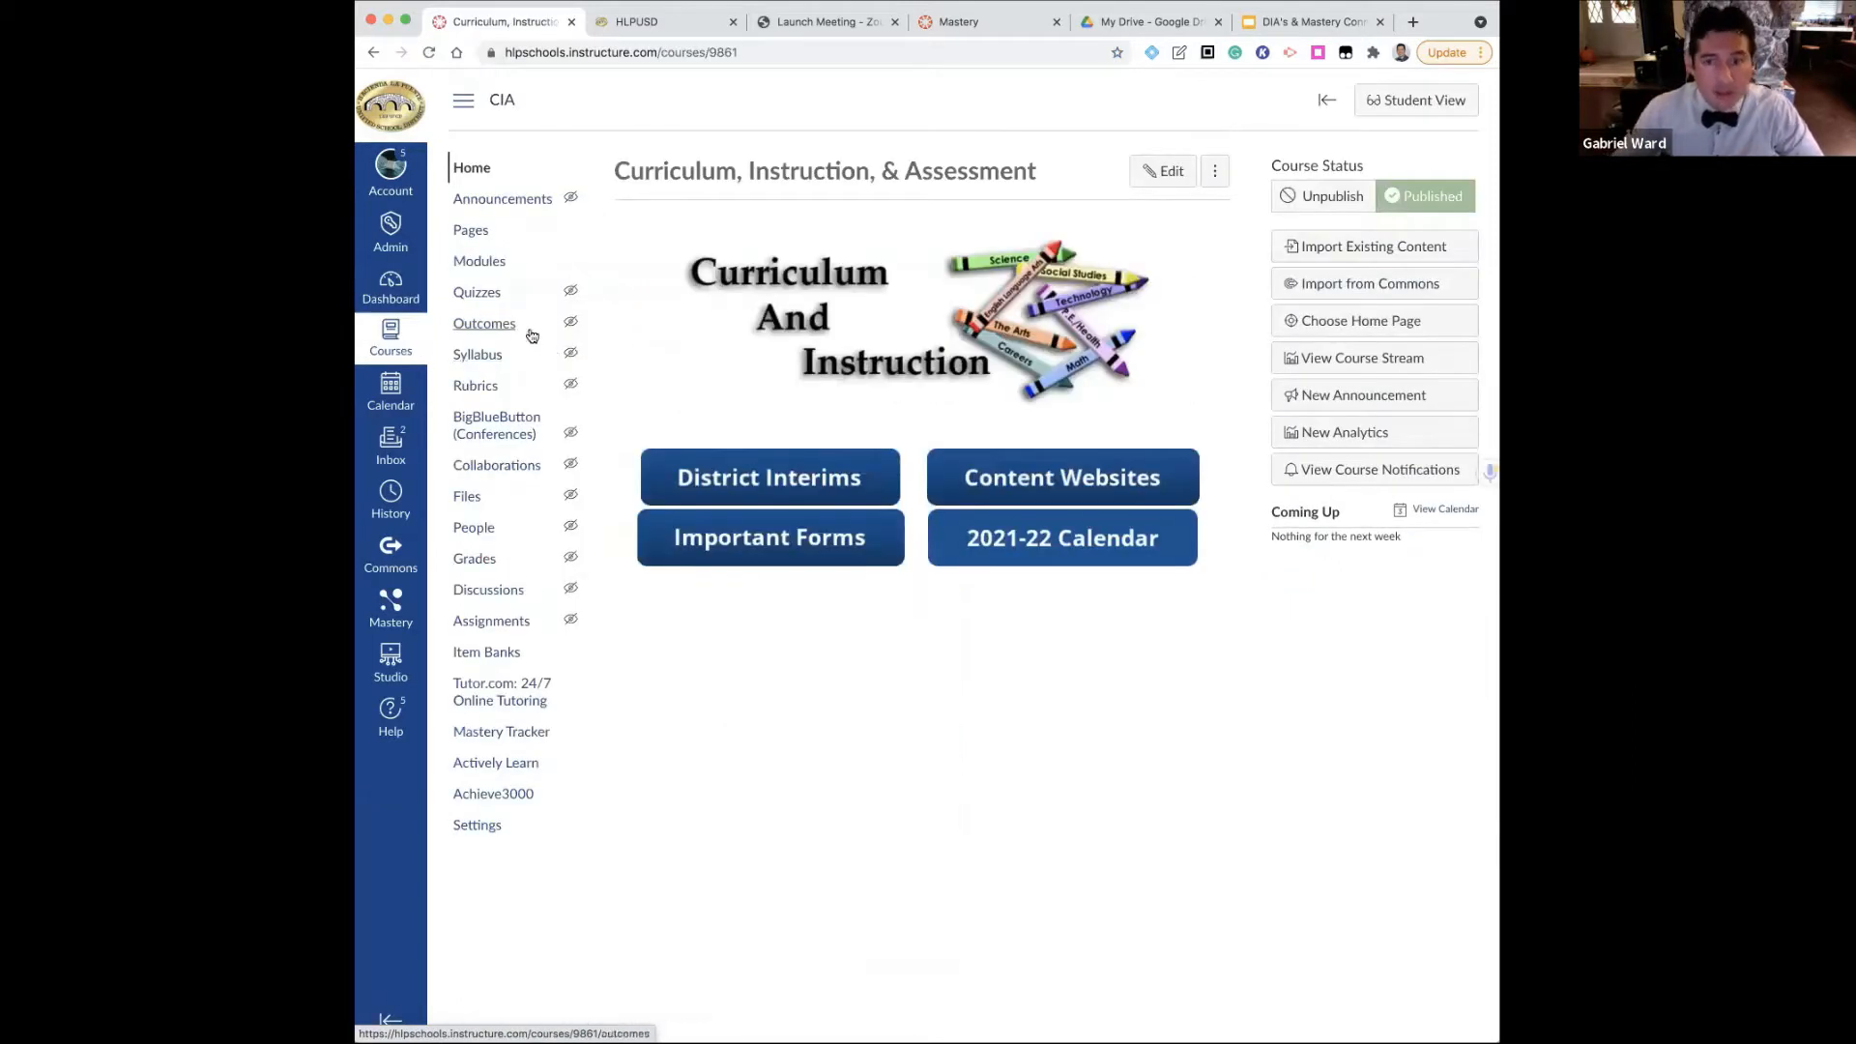
Open the K DIA #1 ELA page from the District Interims and look through its teacher and student packets
click(762, 482)
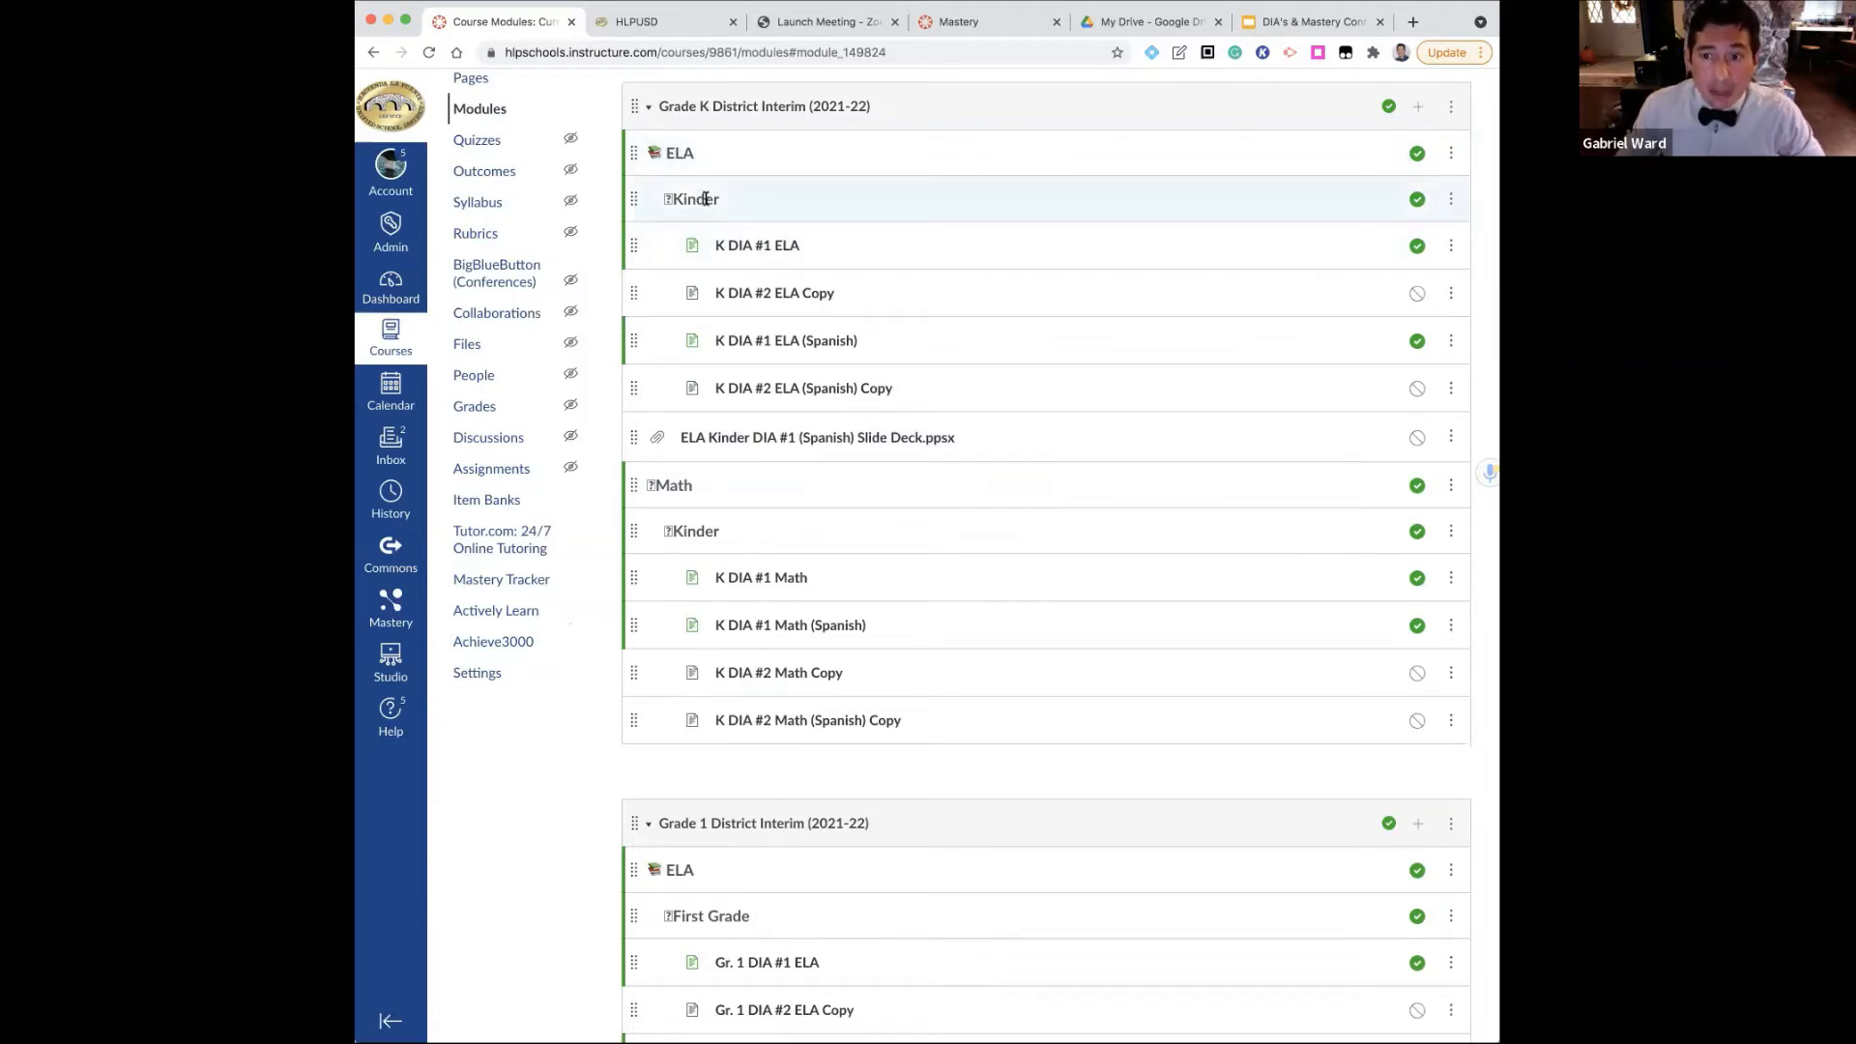
click(737, 249)
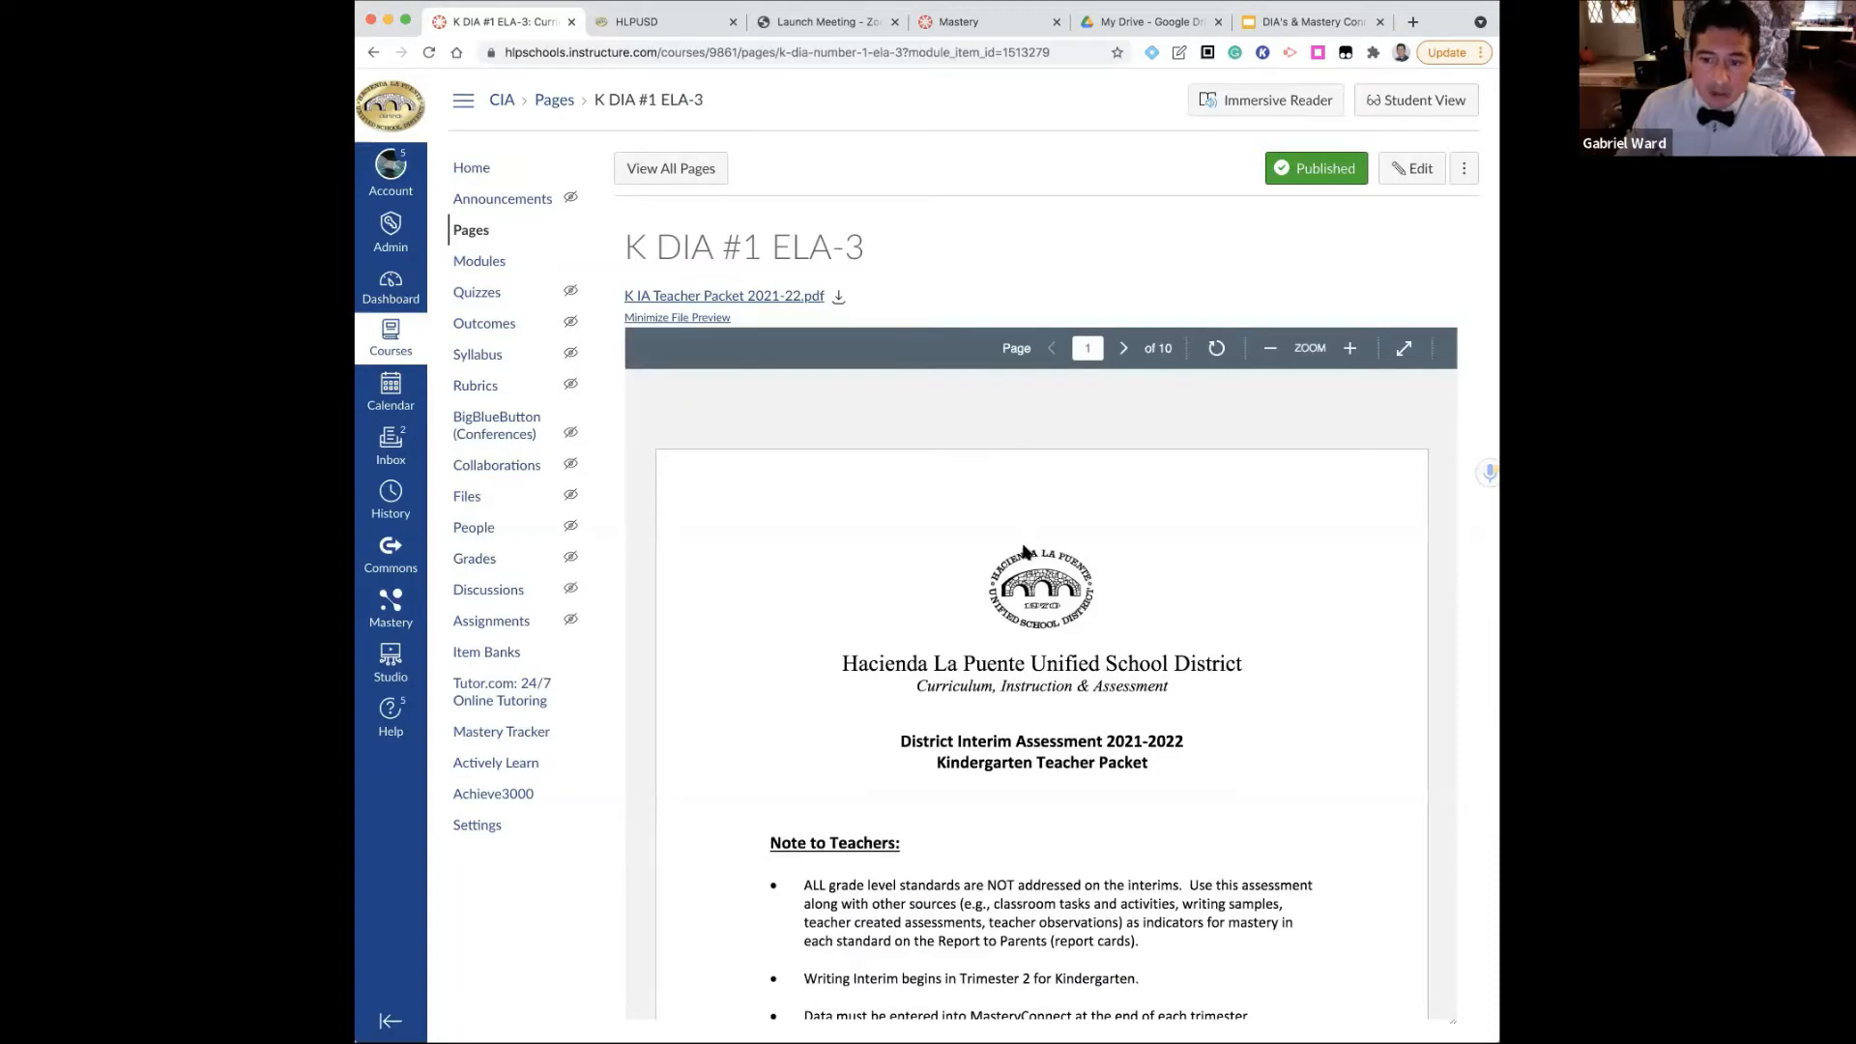
scroll(1027, 553, down, 10)
scroll(1465, 384, down, 9)
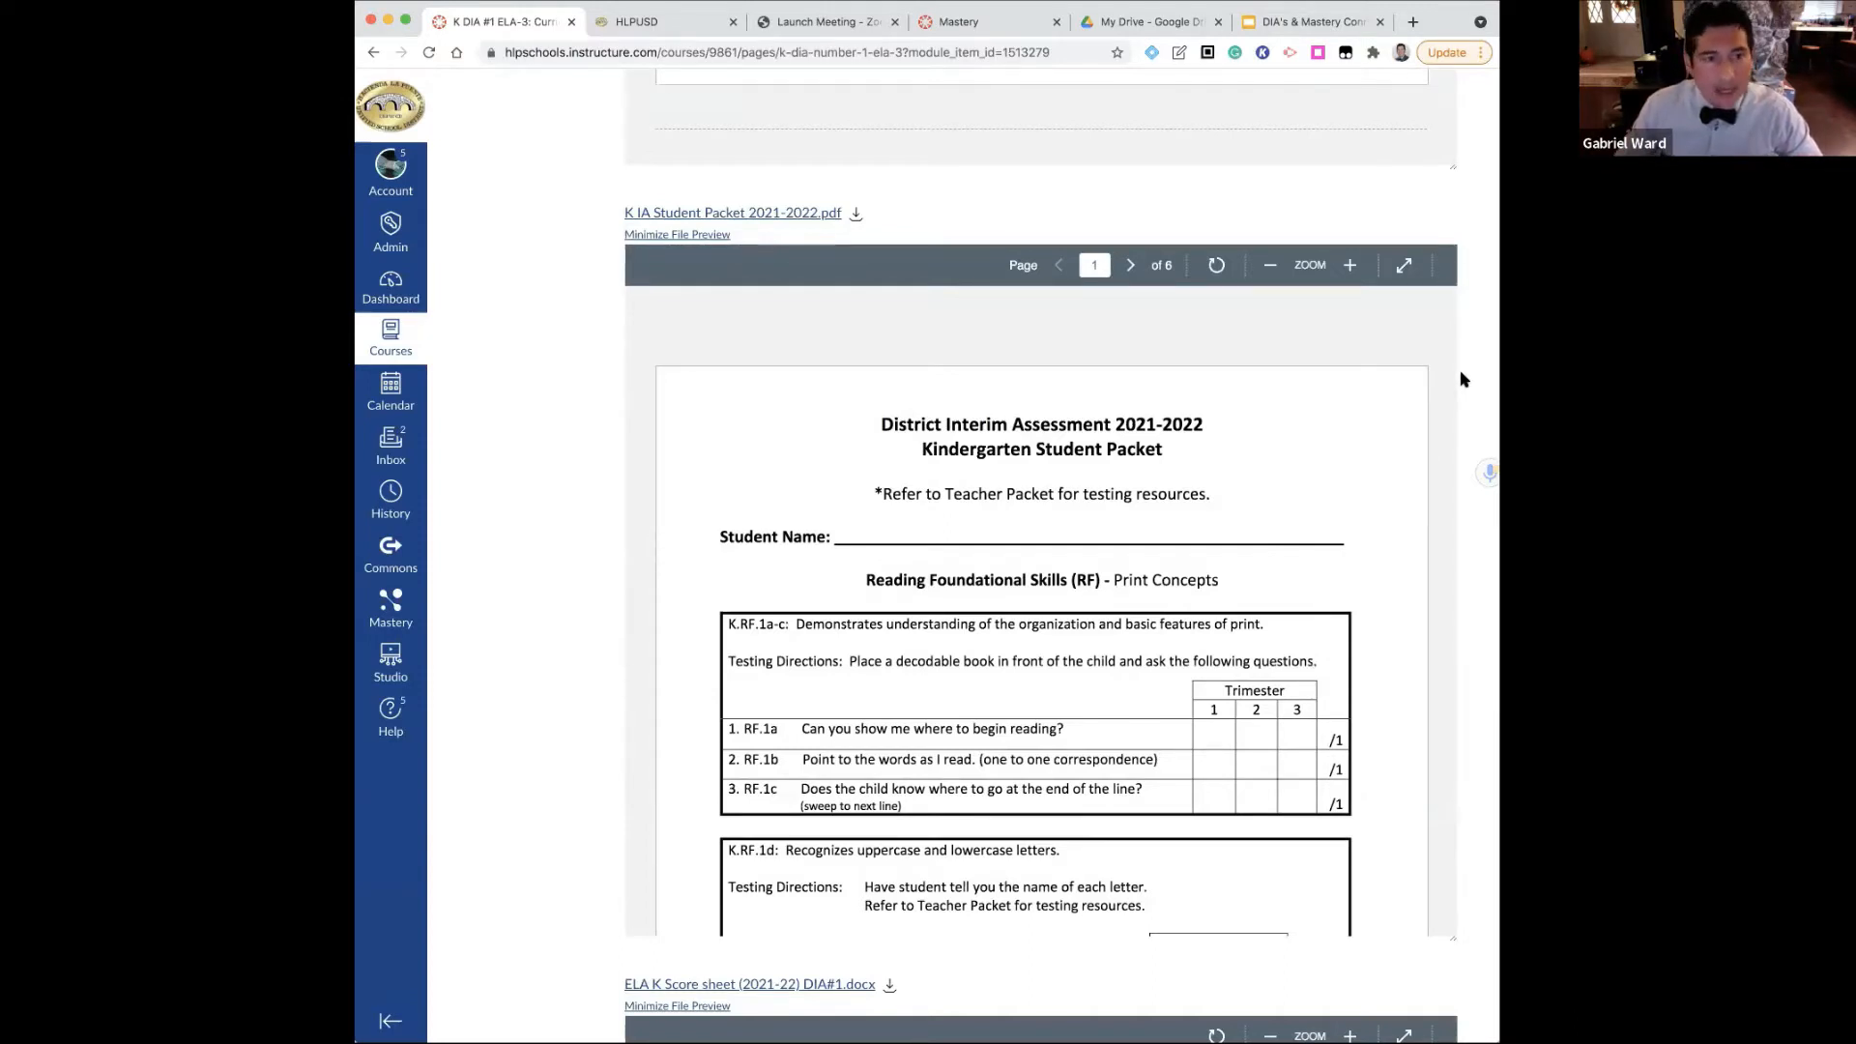
scroll(1462, 379, up, 1)
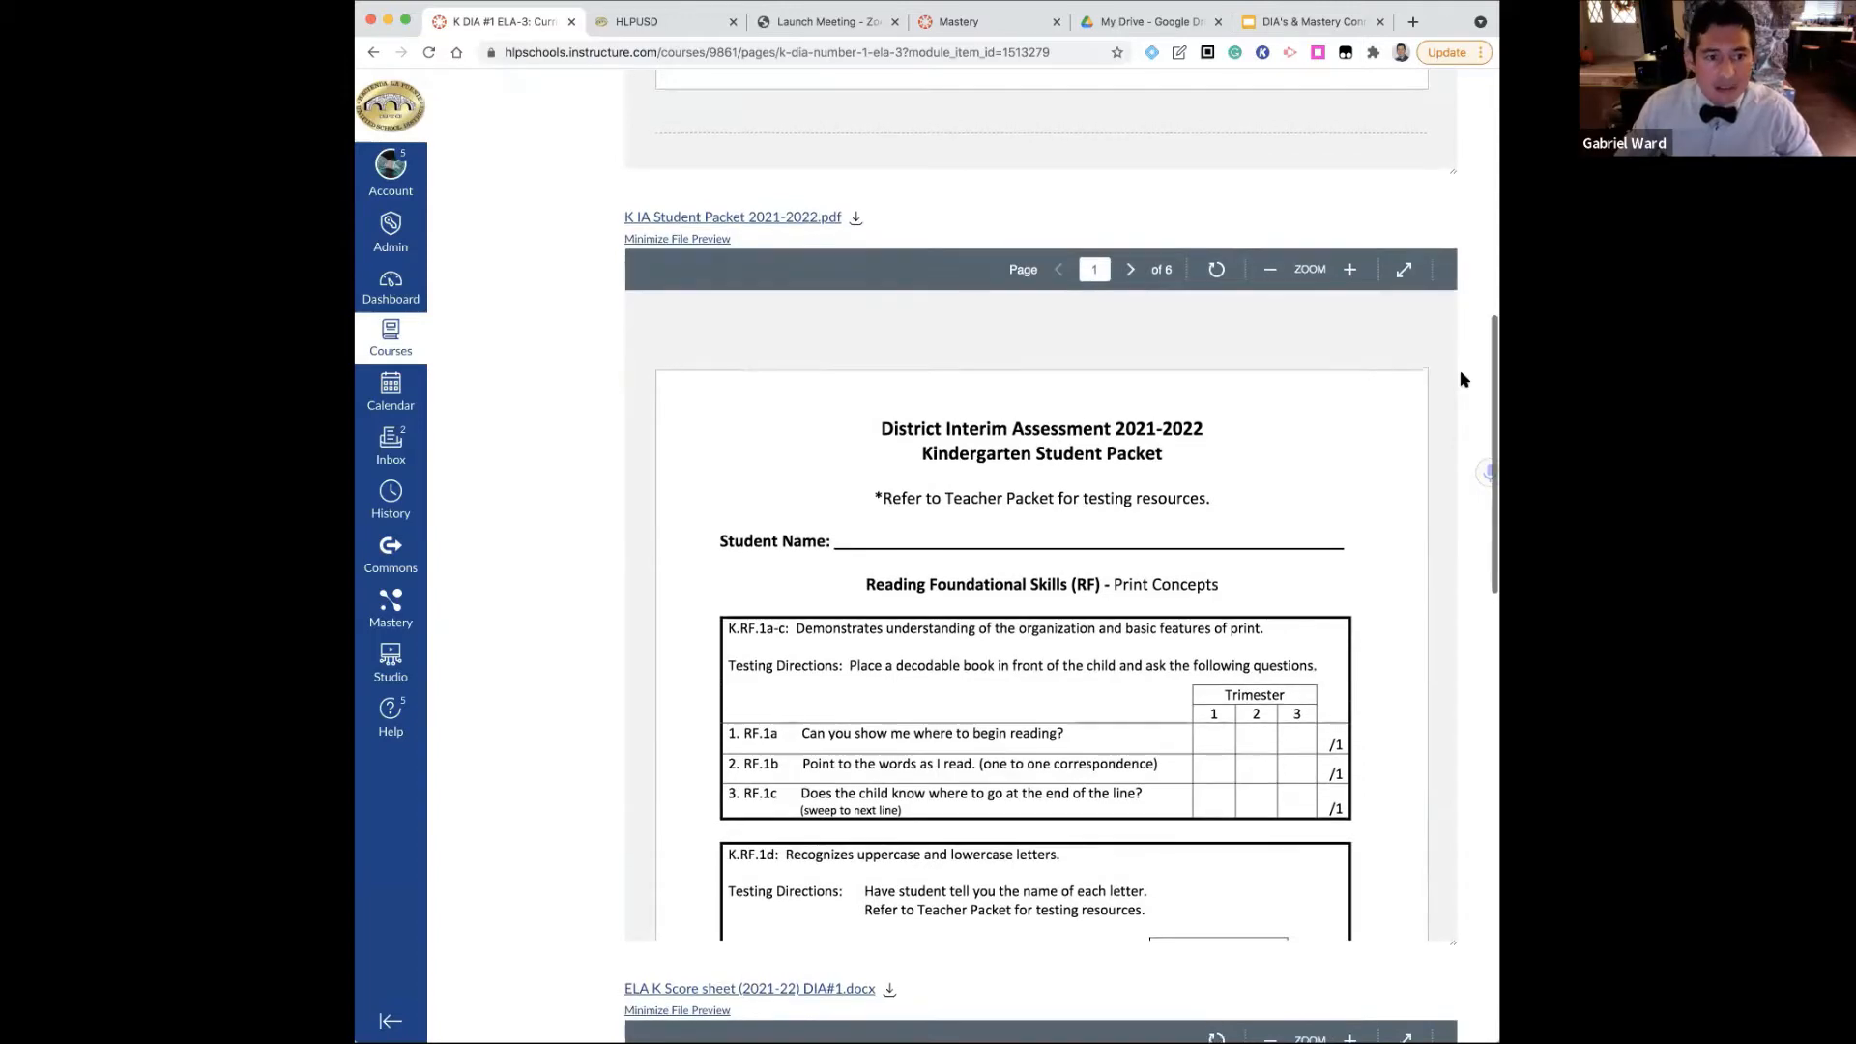
scroll(1462, 379, up, 5)
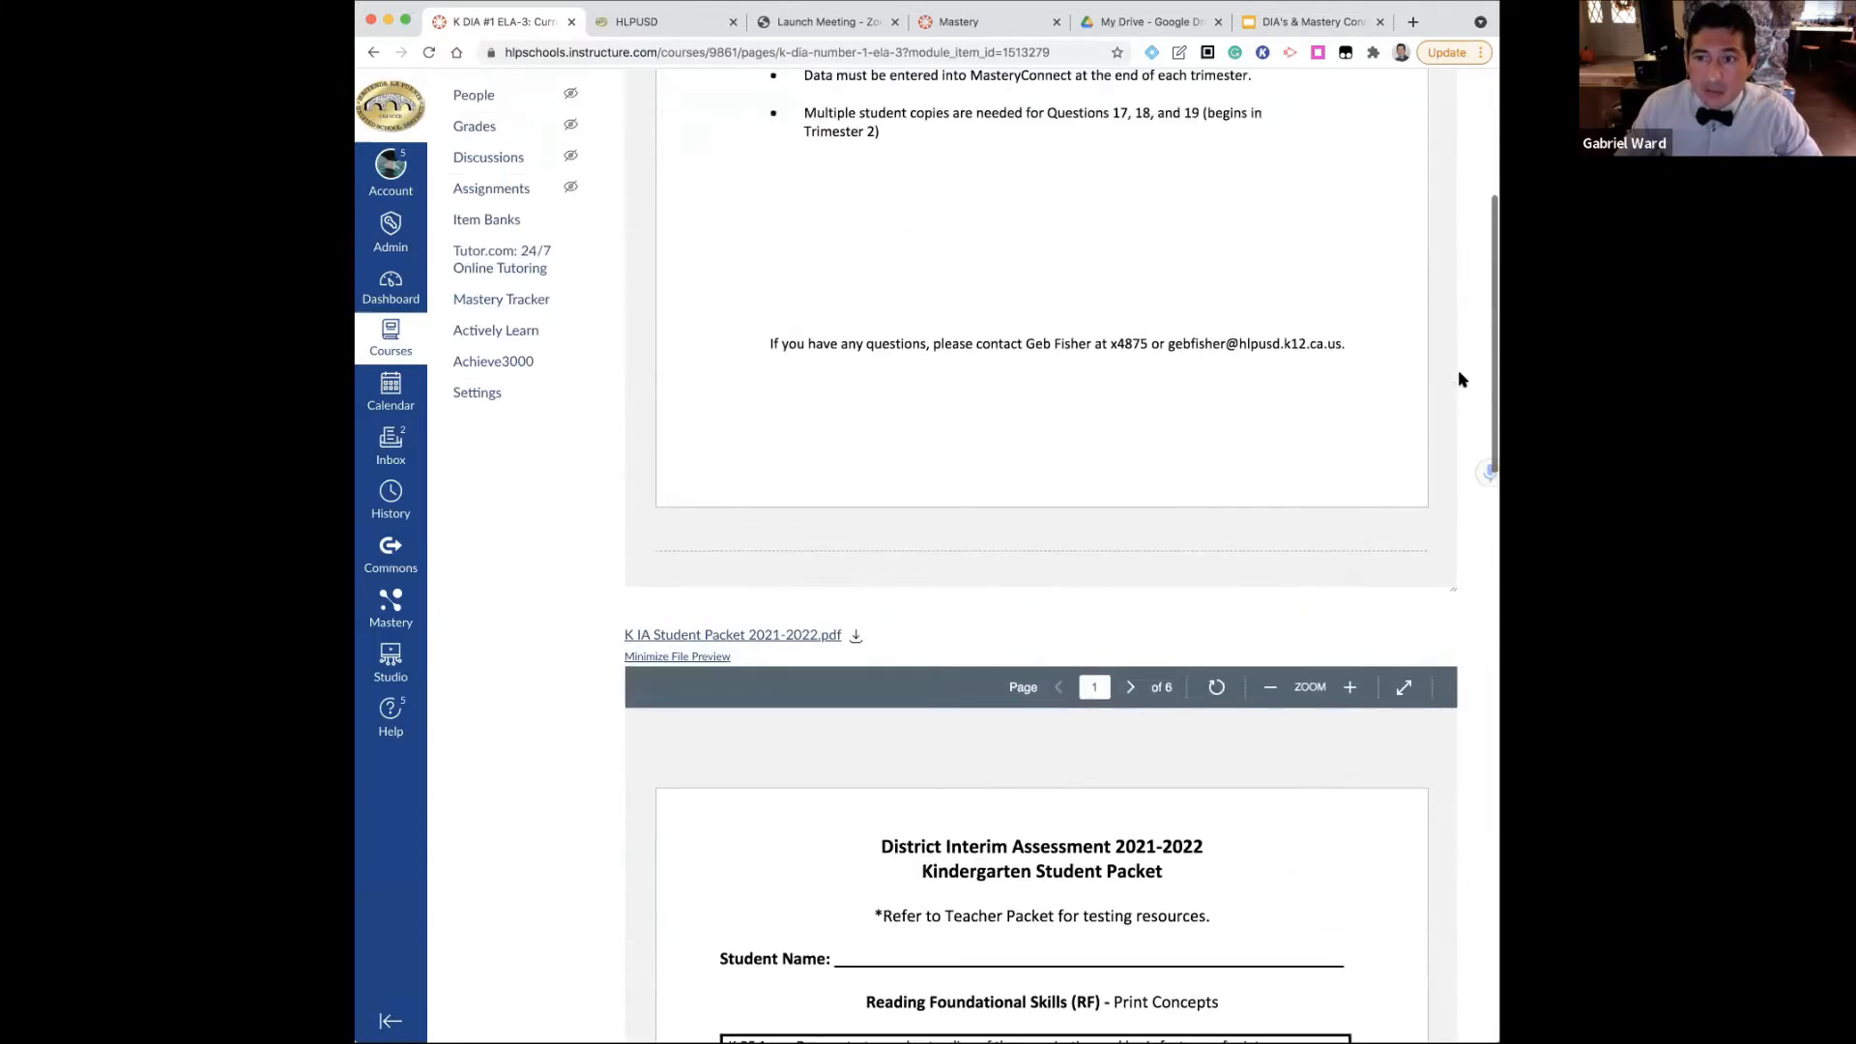
scroll(1458, 379, up, 5)
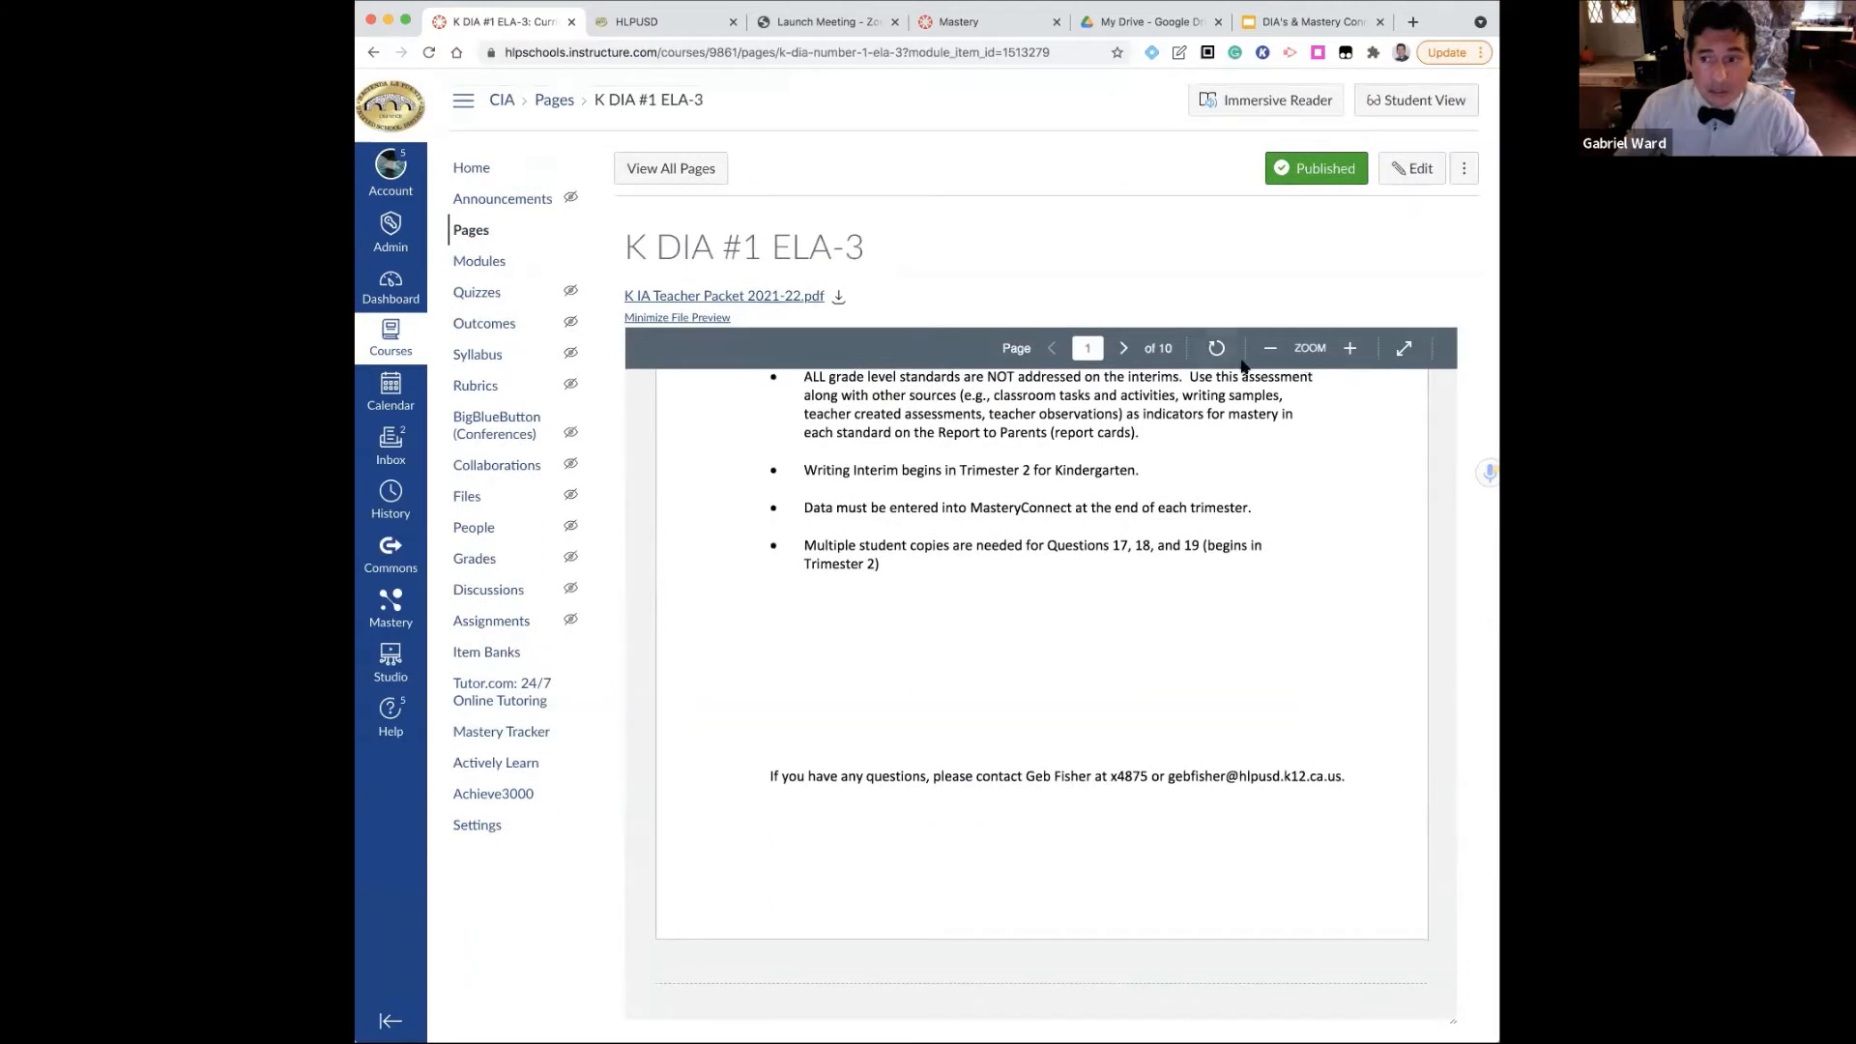
scroll(765, 290, down, 1)
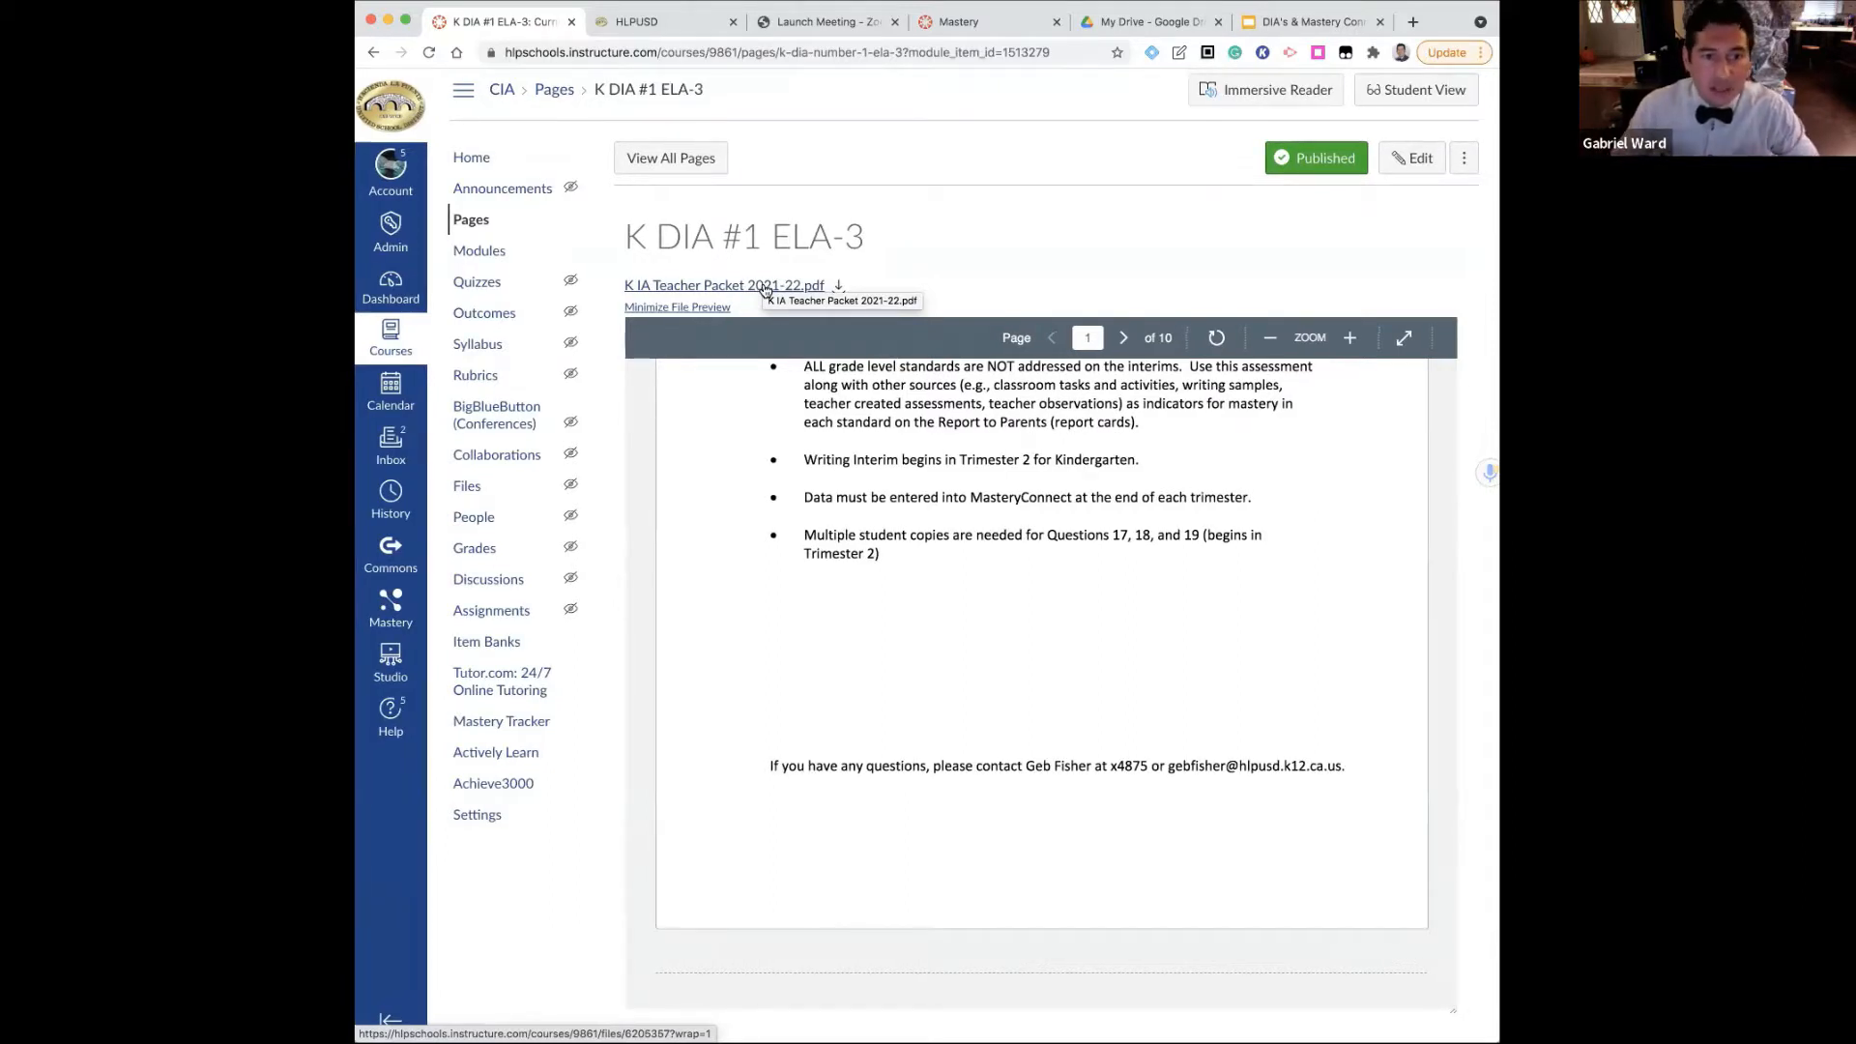
Return to the course home page and browse the District Interims modules from kindergarten to Grade 2
click(472, 159)
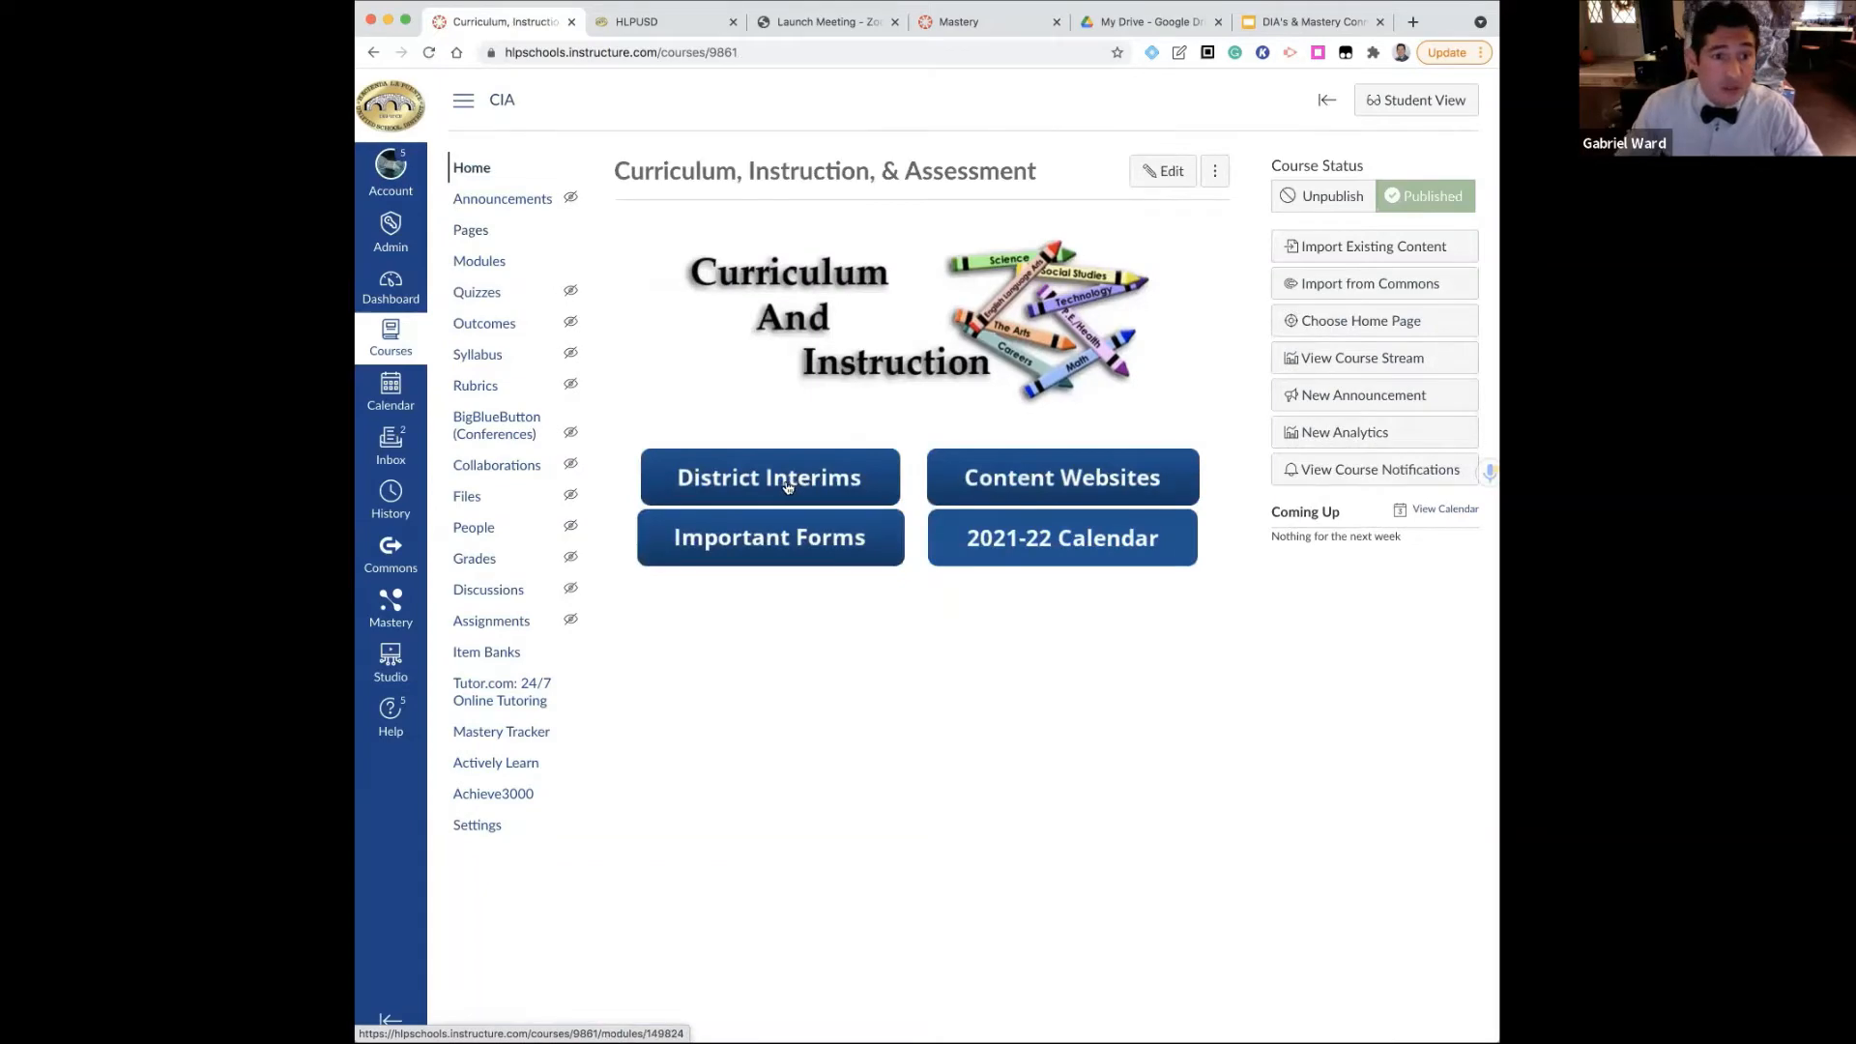
click(783, 487)
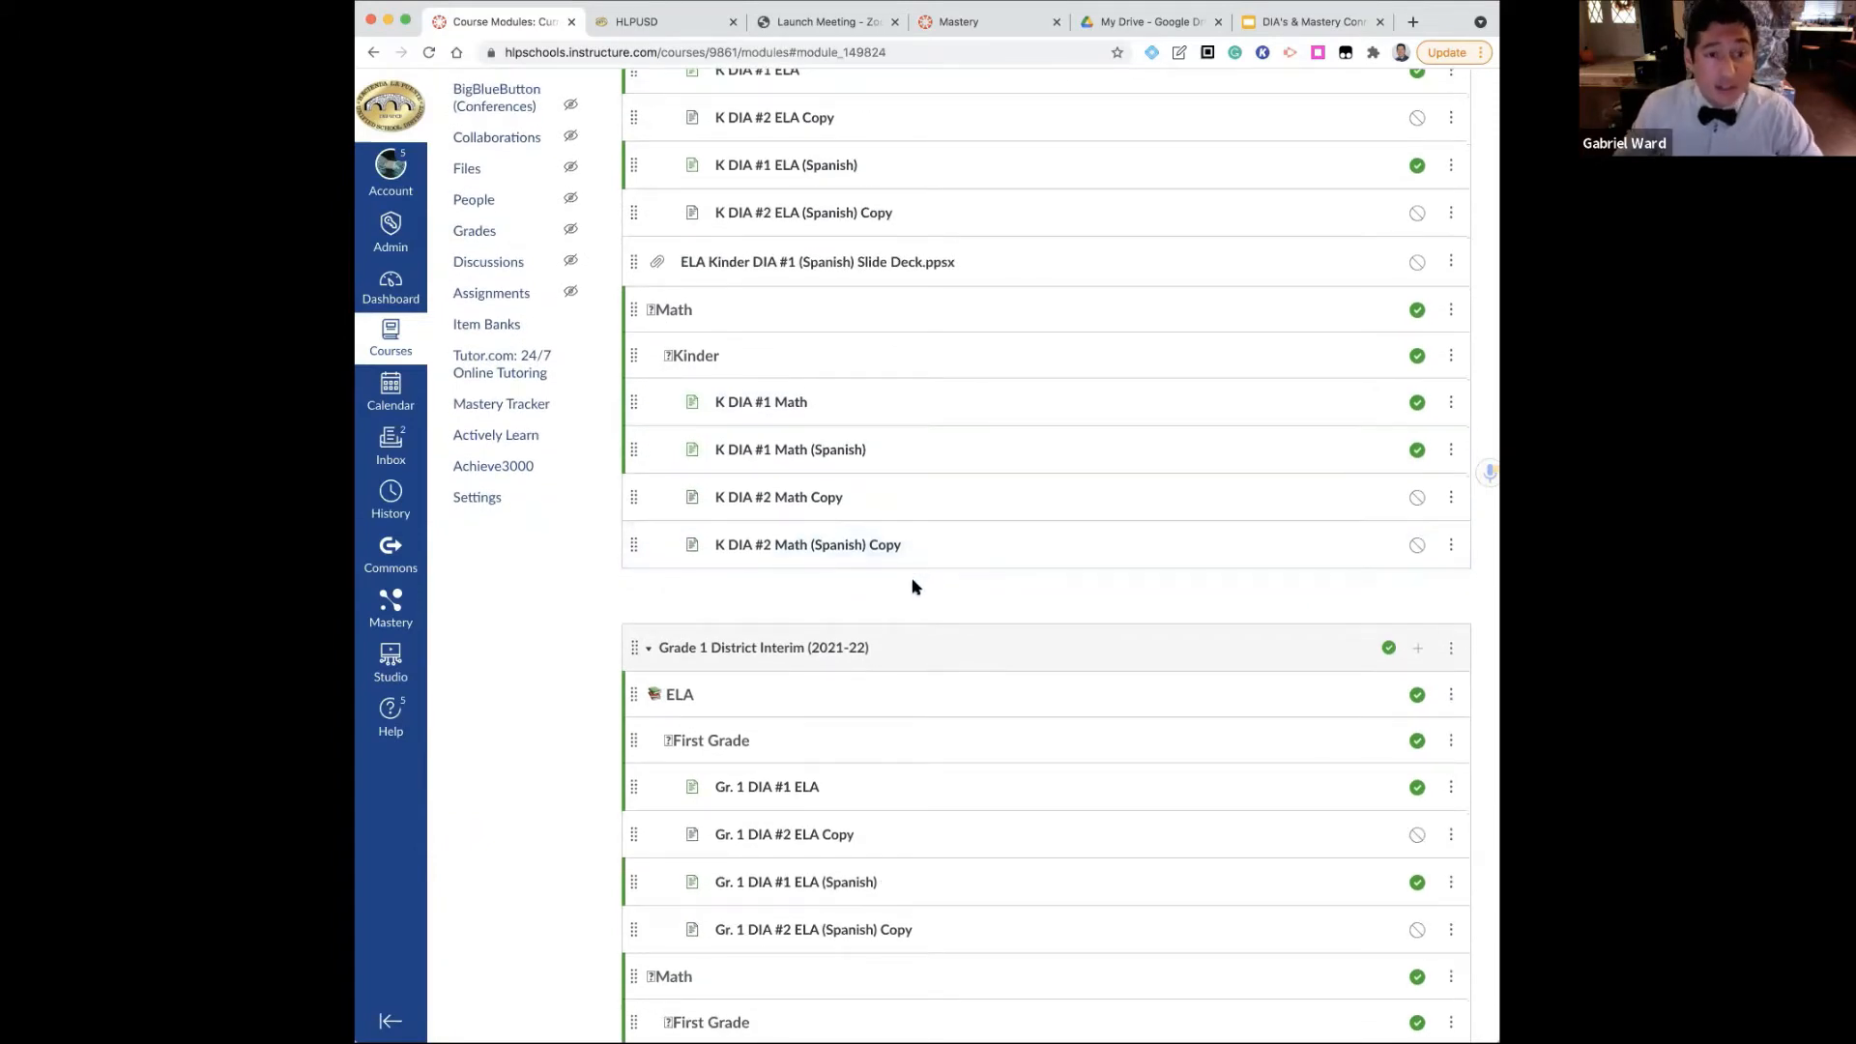
scroll(913, 587, down, 5)
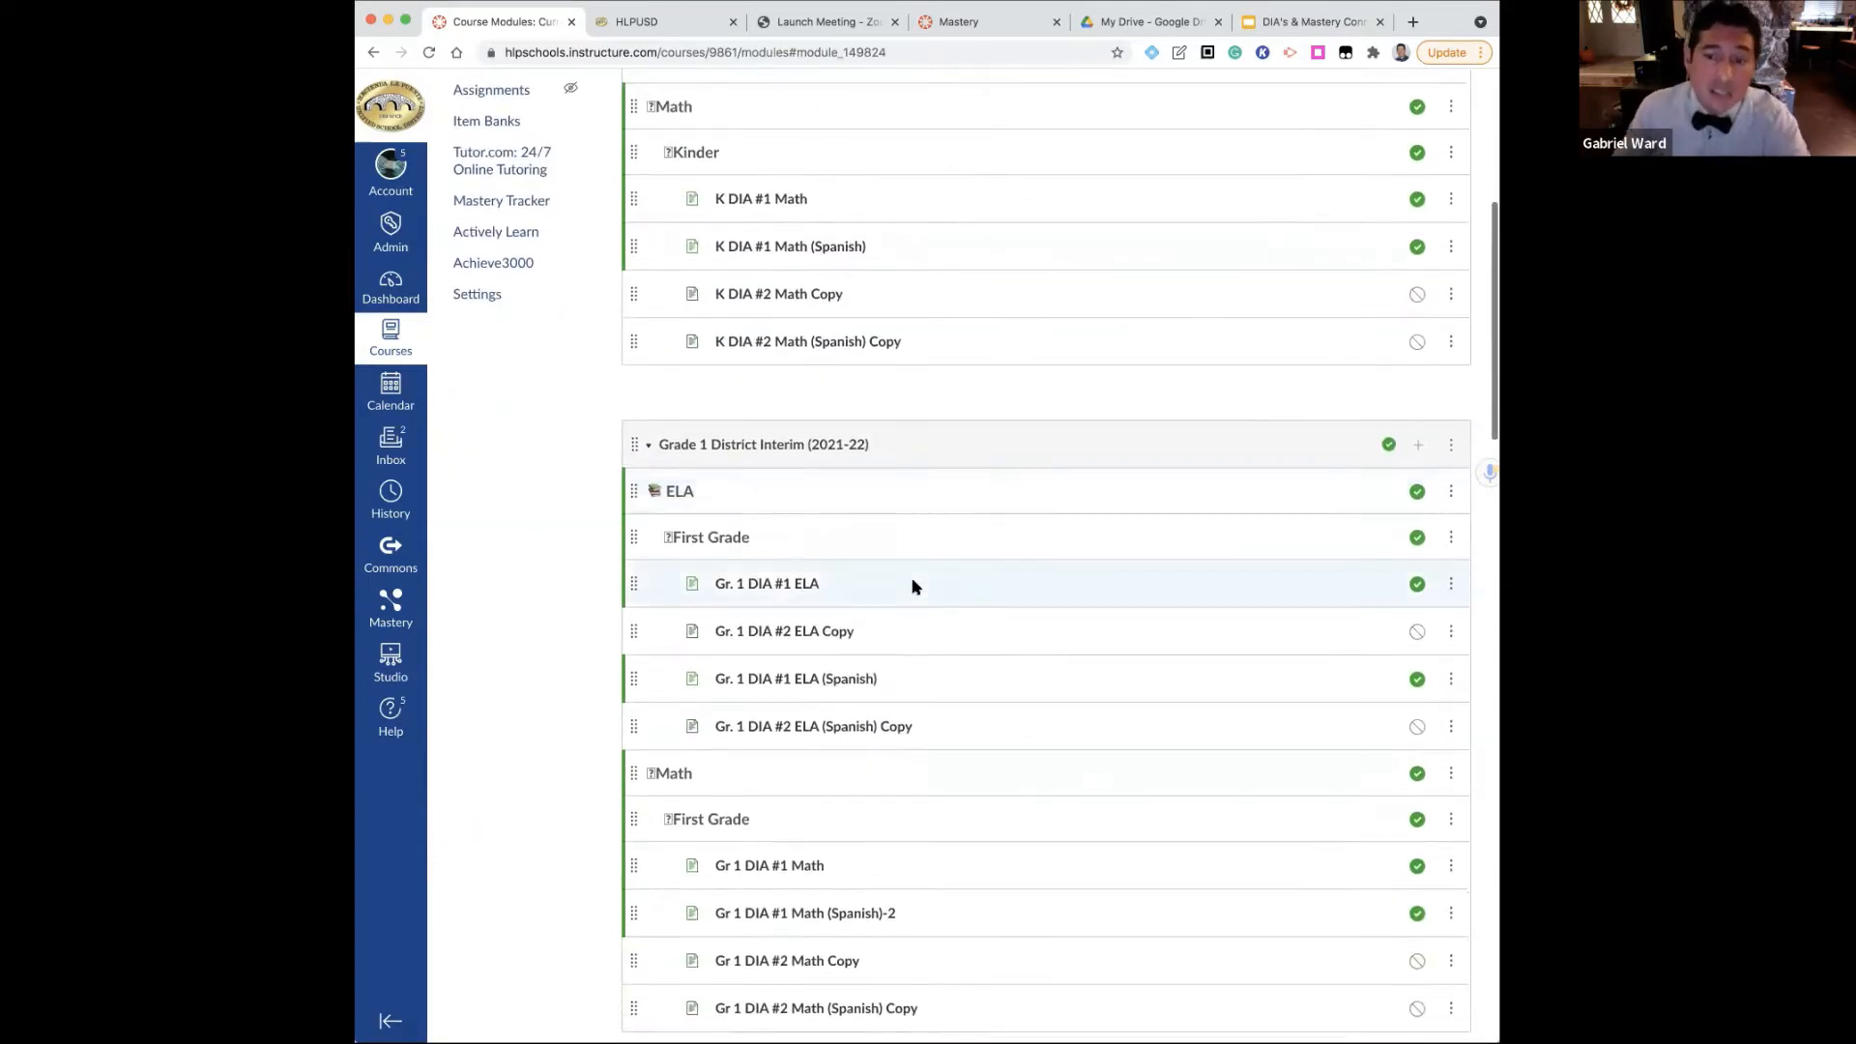
scroll(913, 586, down, 8)
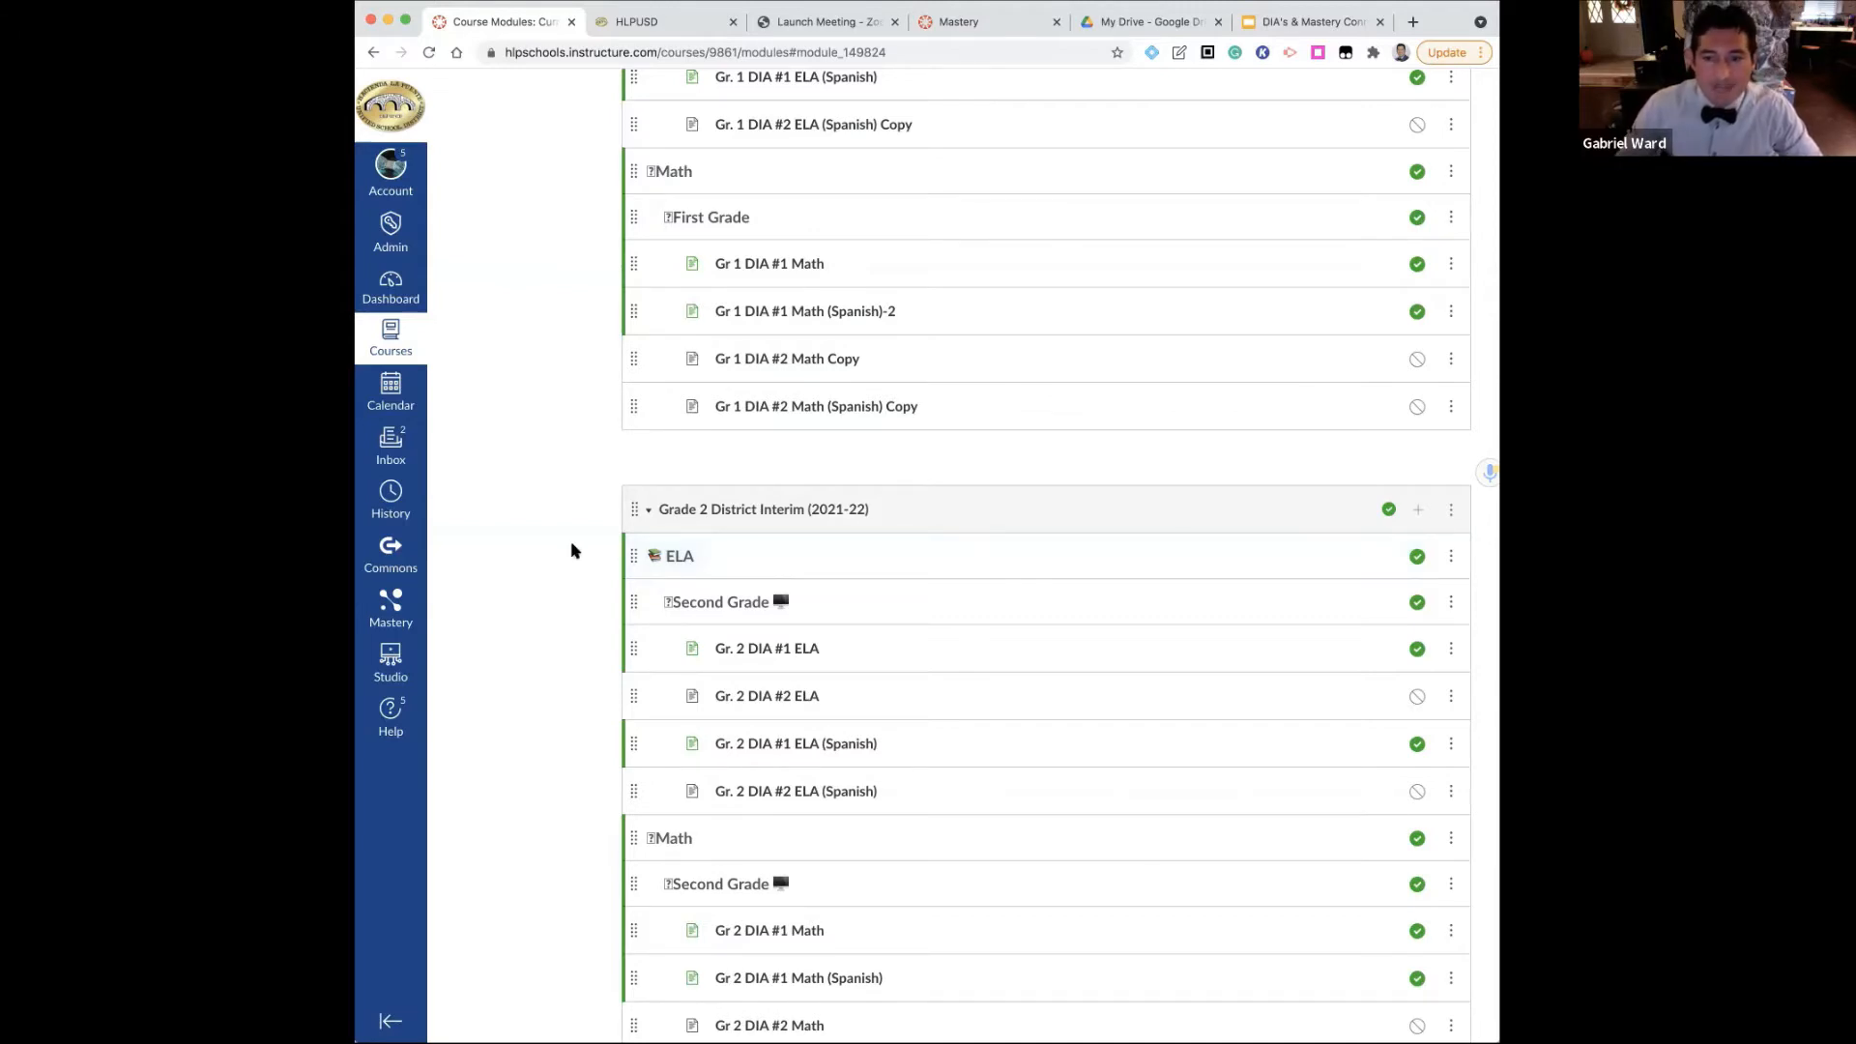
scroll(572, 551, up, 2)
scroll(571, 551, up, 8)
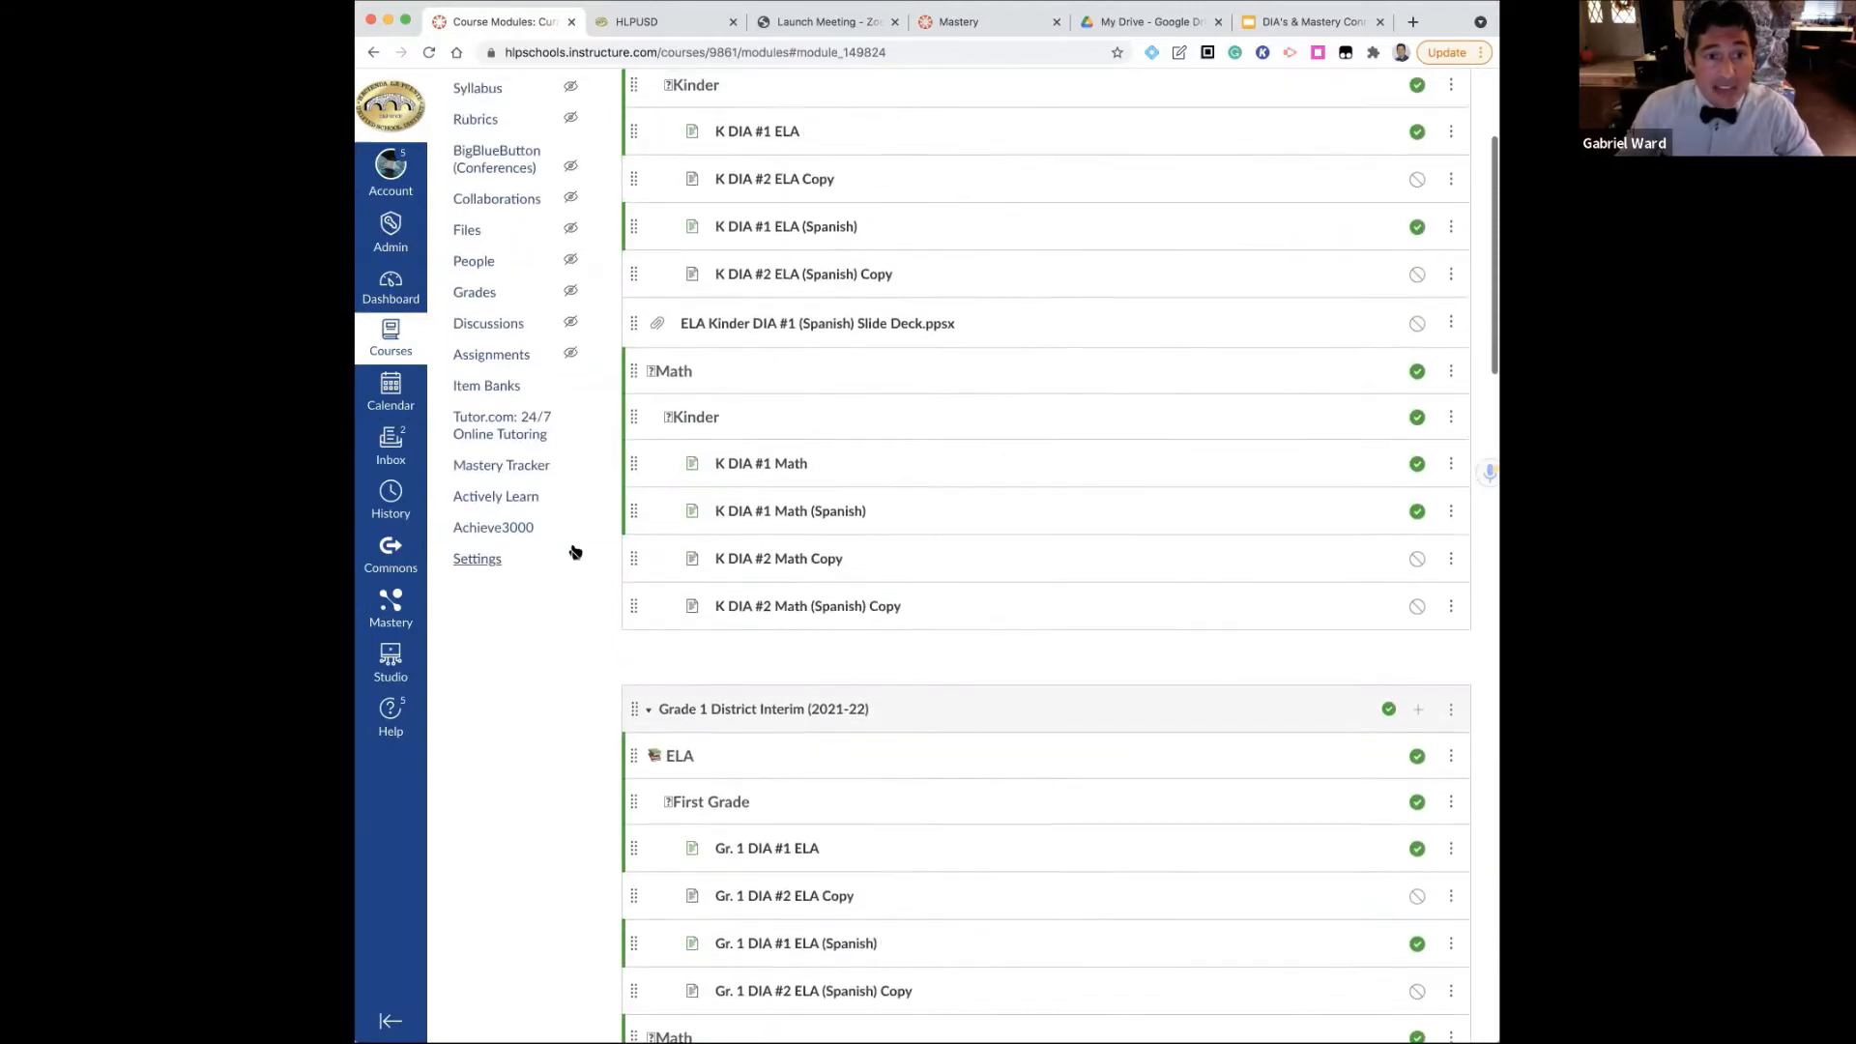
scroll(573, 551, up, 2)
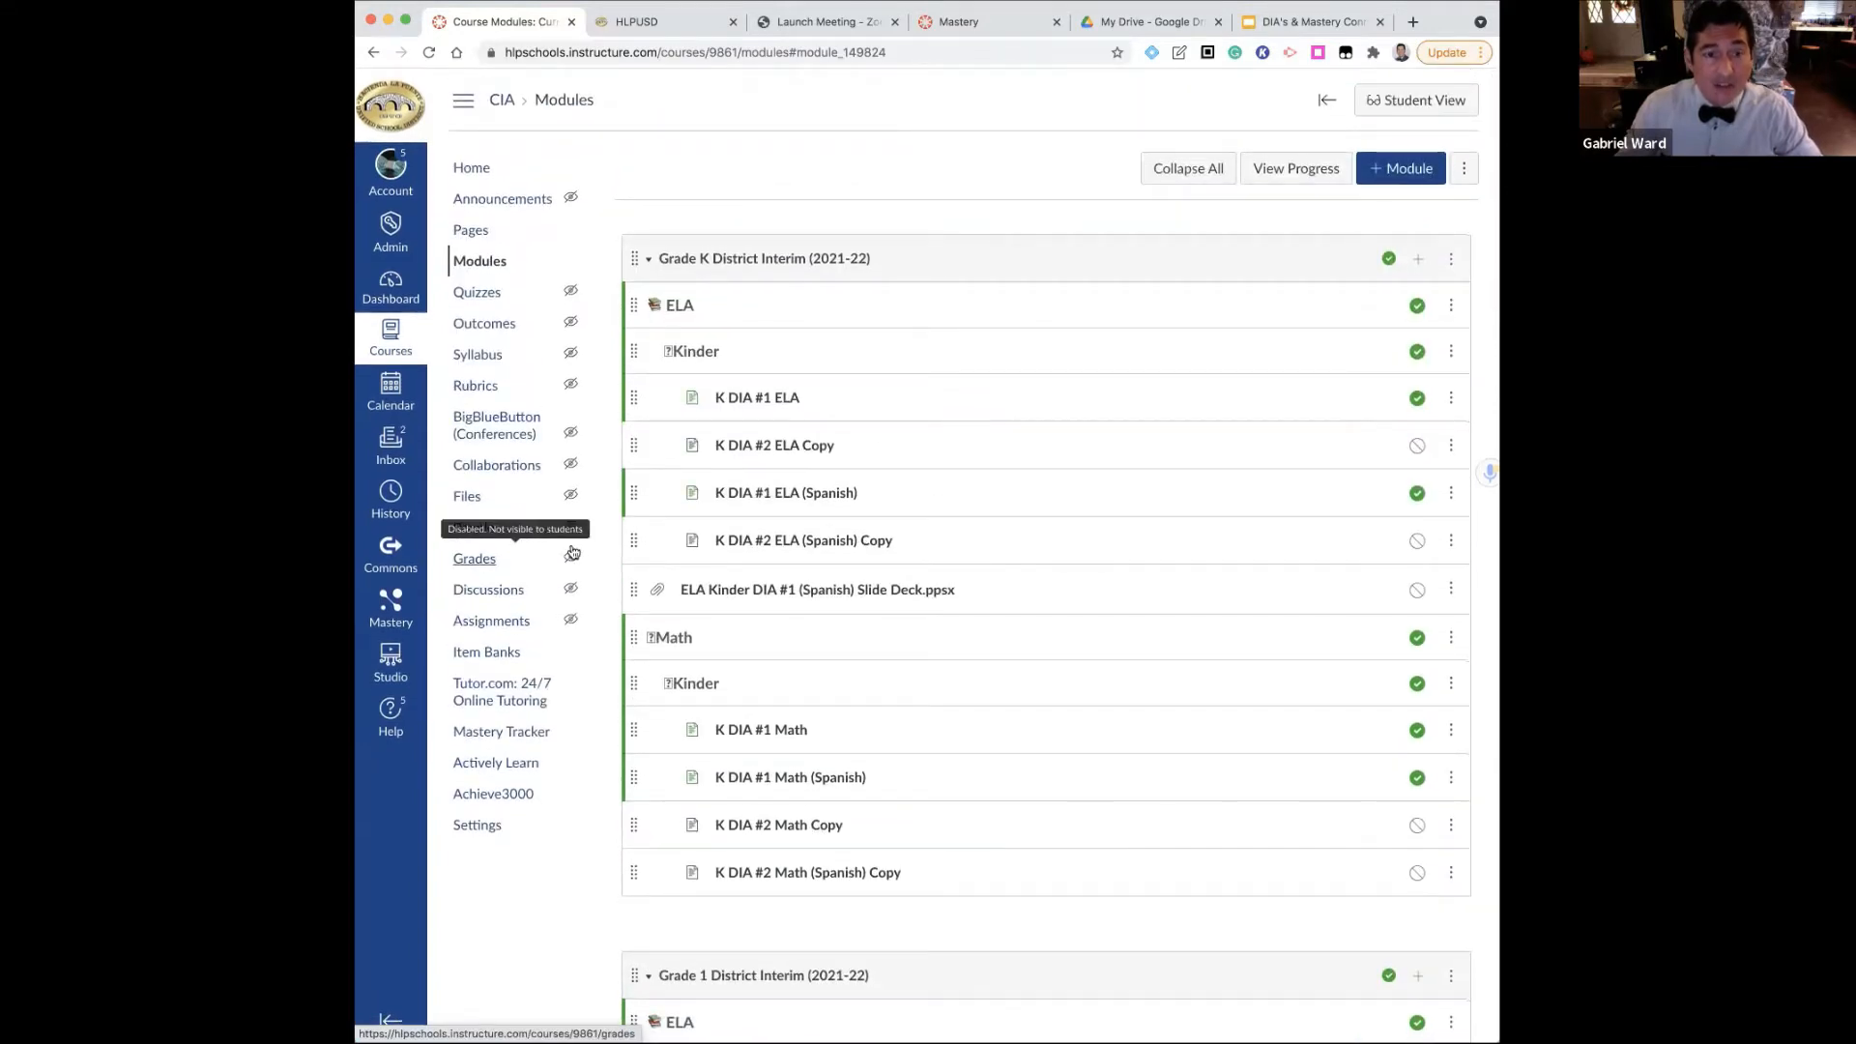
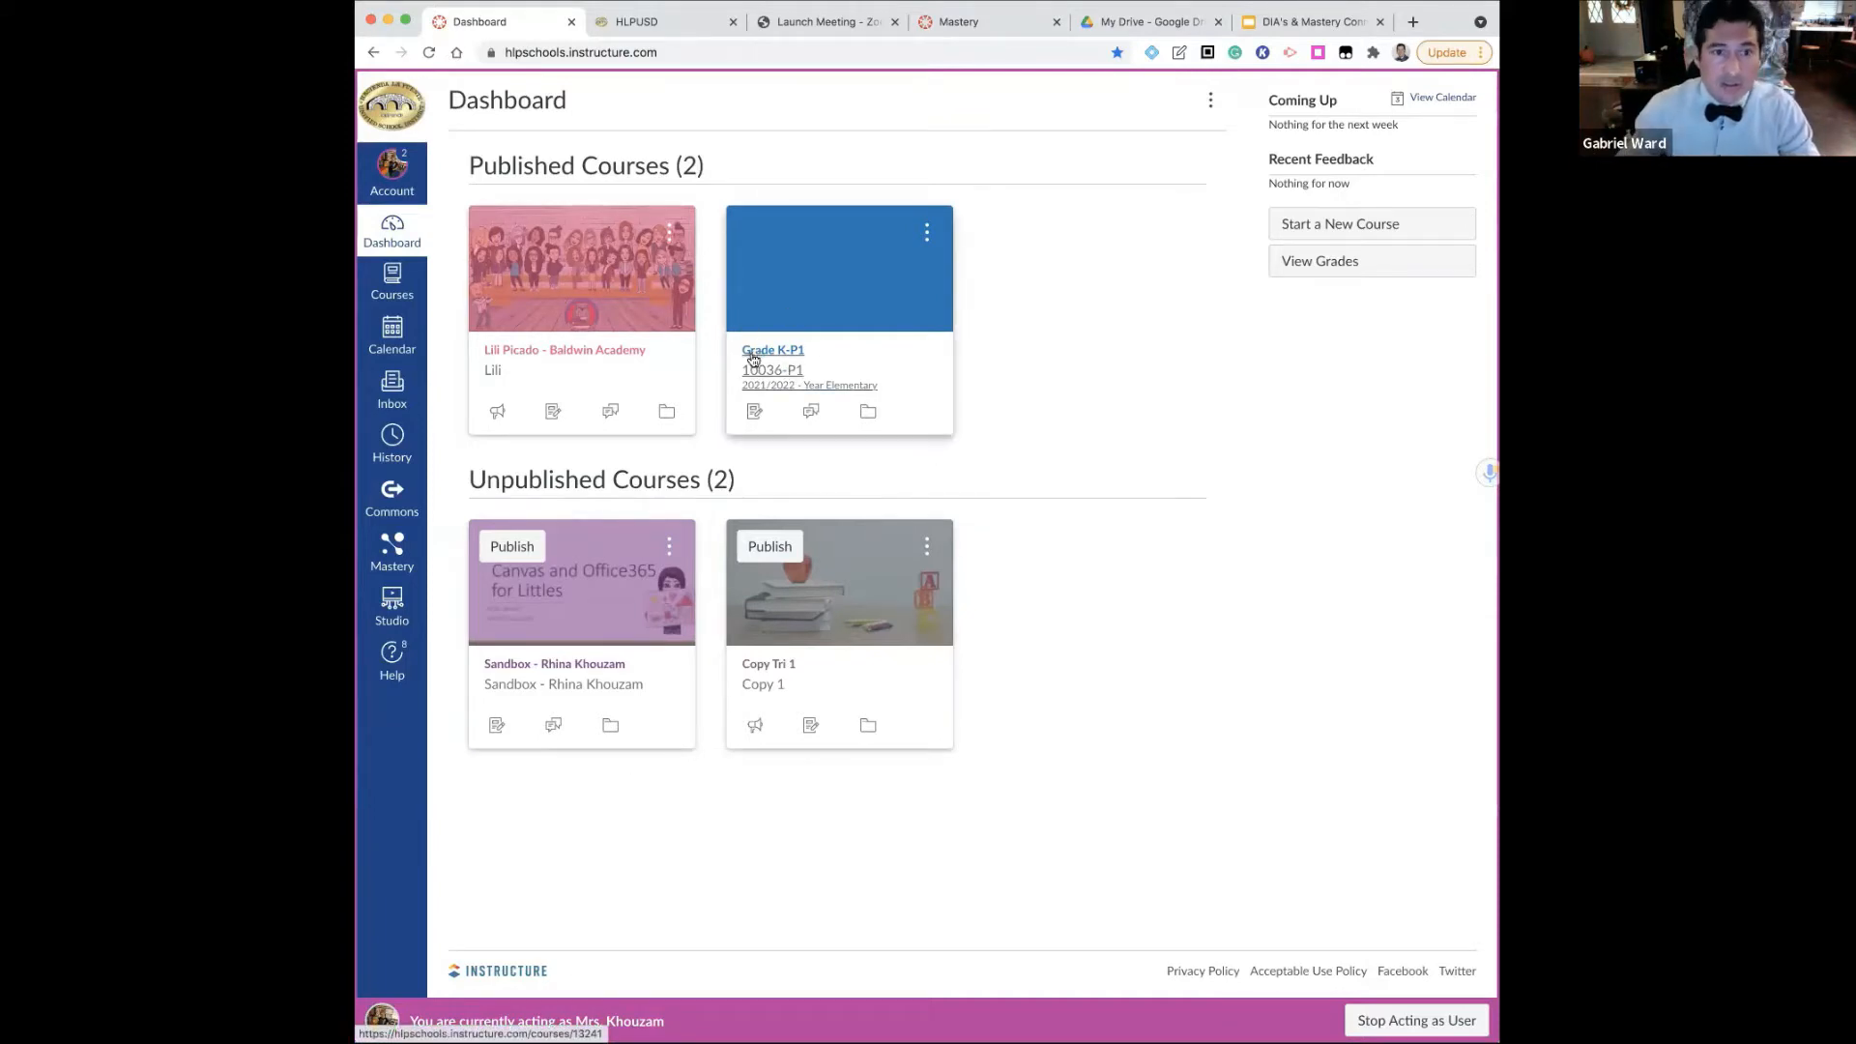
Open the Grade K-P1 course from the Dashboard and go to its course navigation settings
click(753, 360)
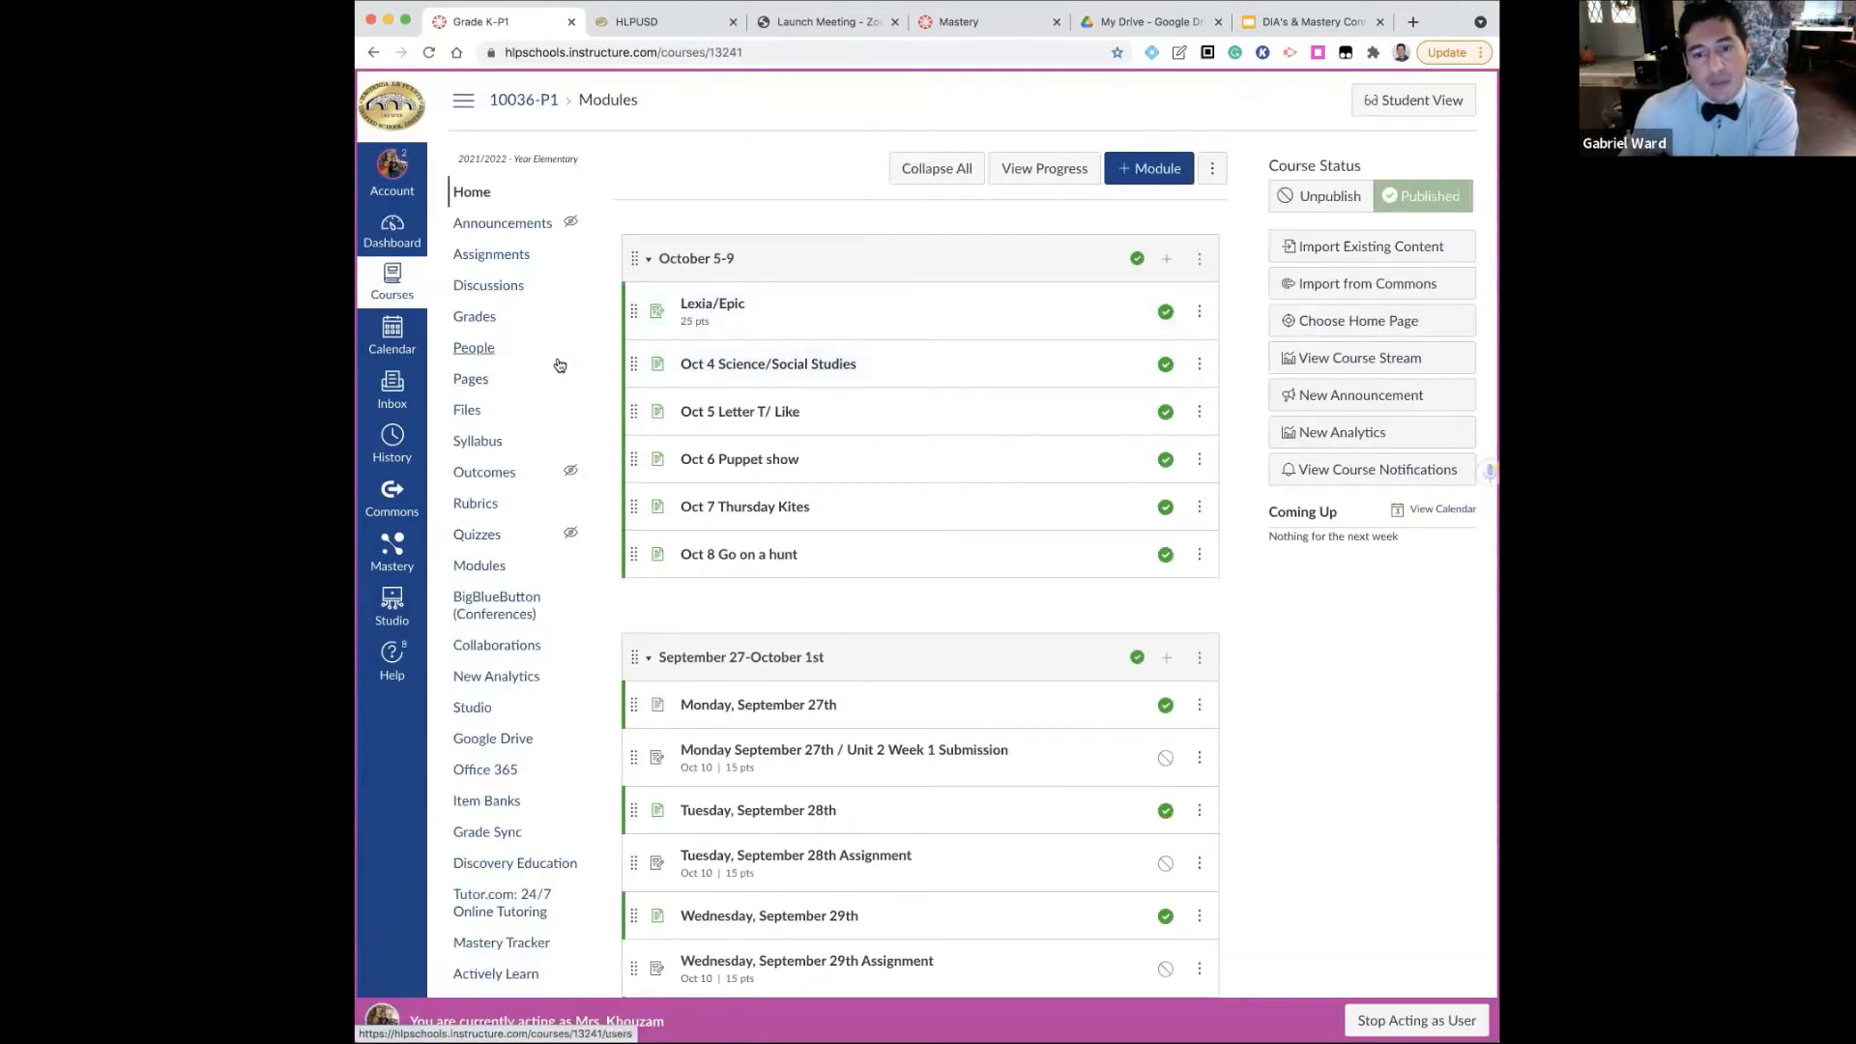
scroll(460, 444, down, 2)
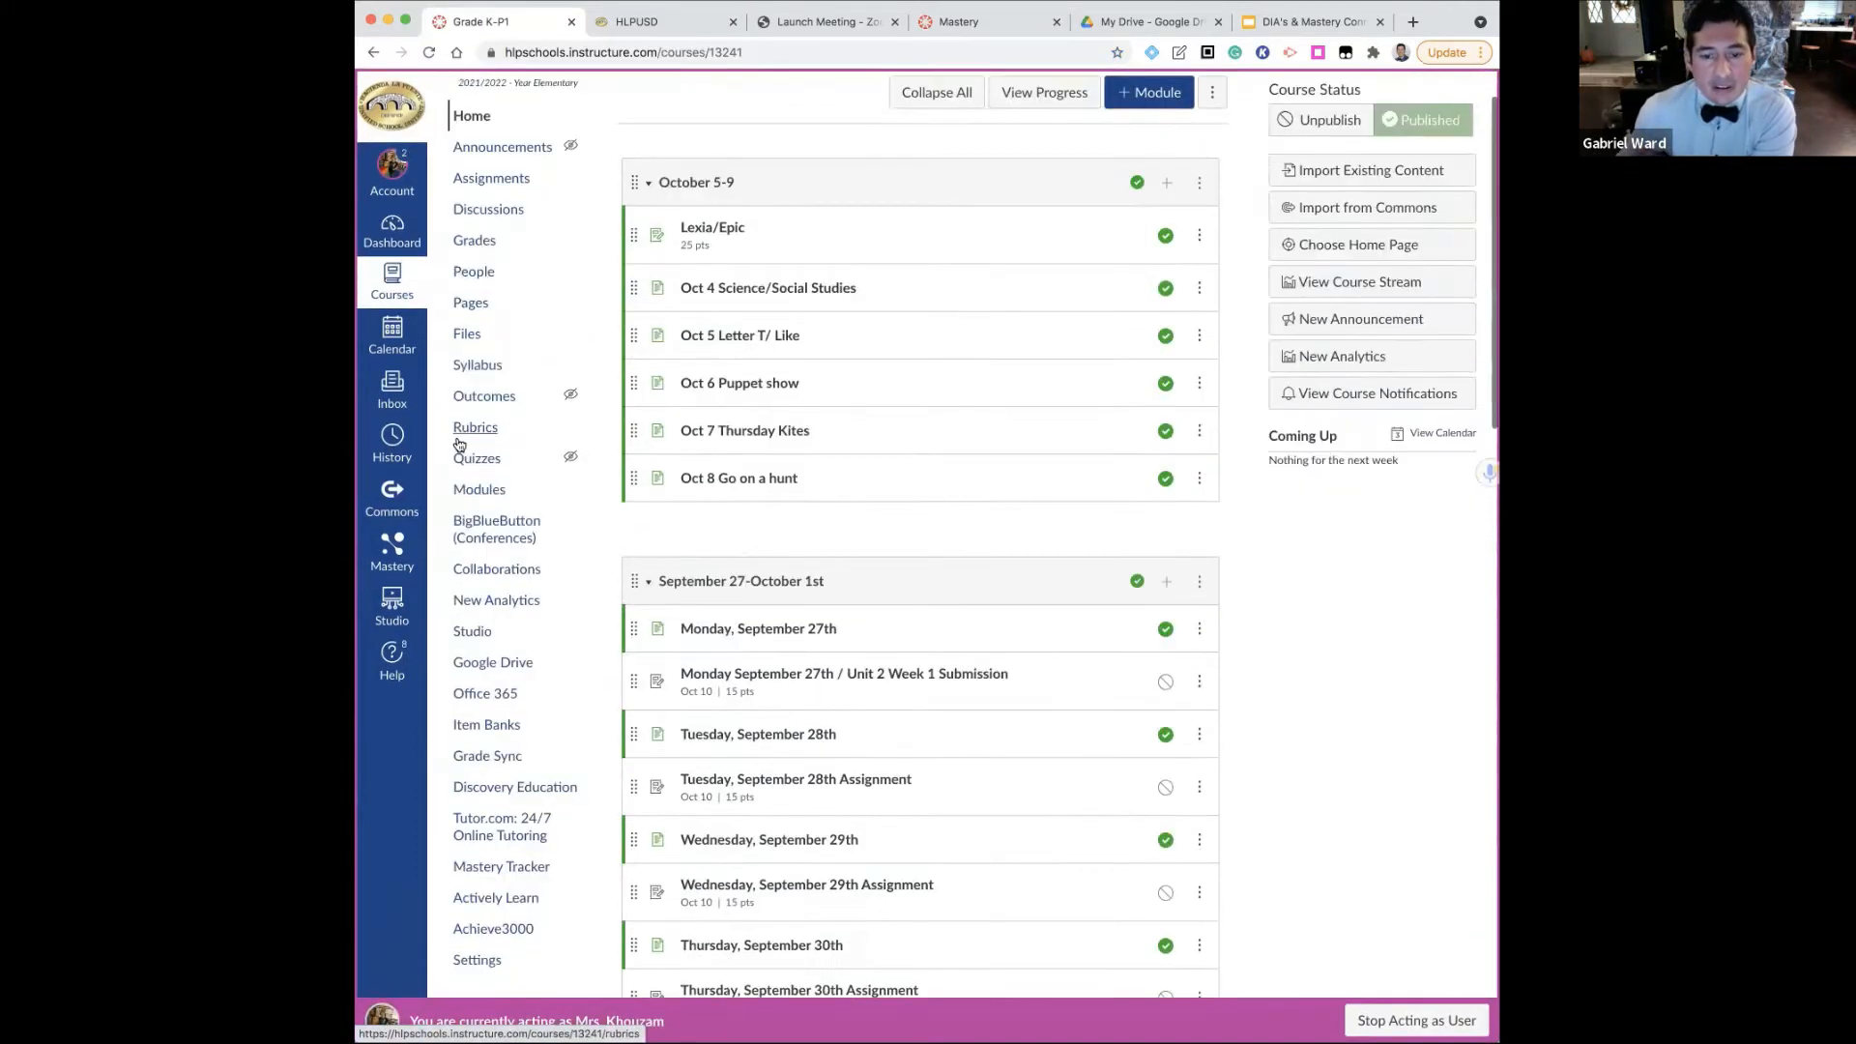
scroll(459, 443, down, 6)
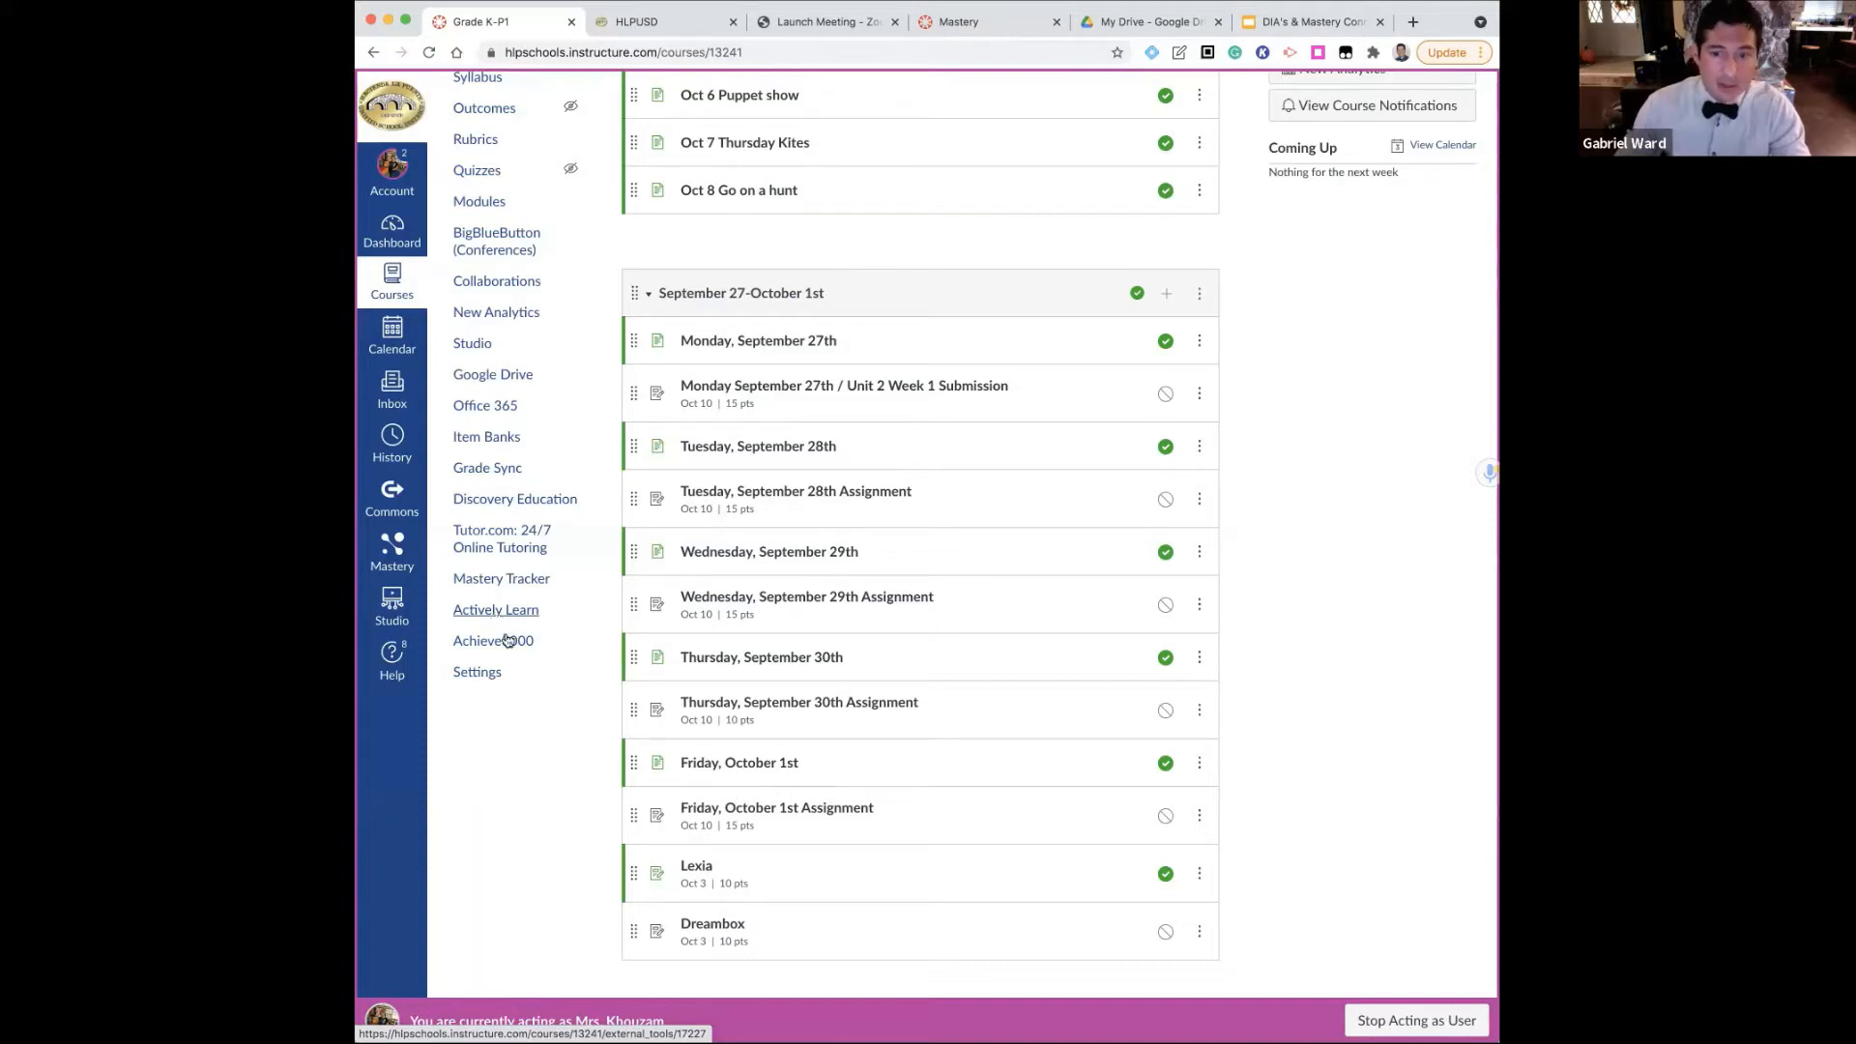
click(475, 678)
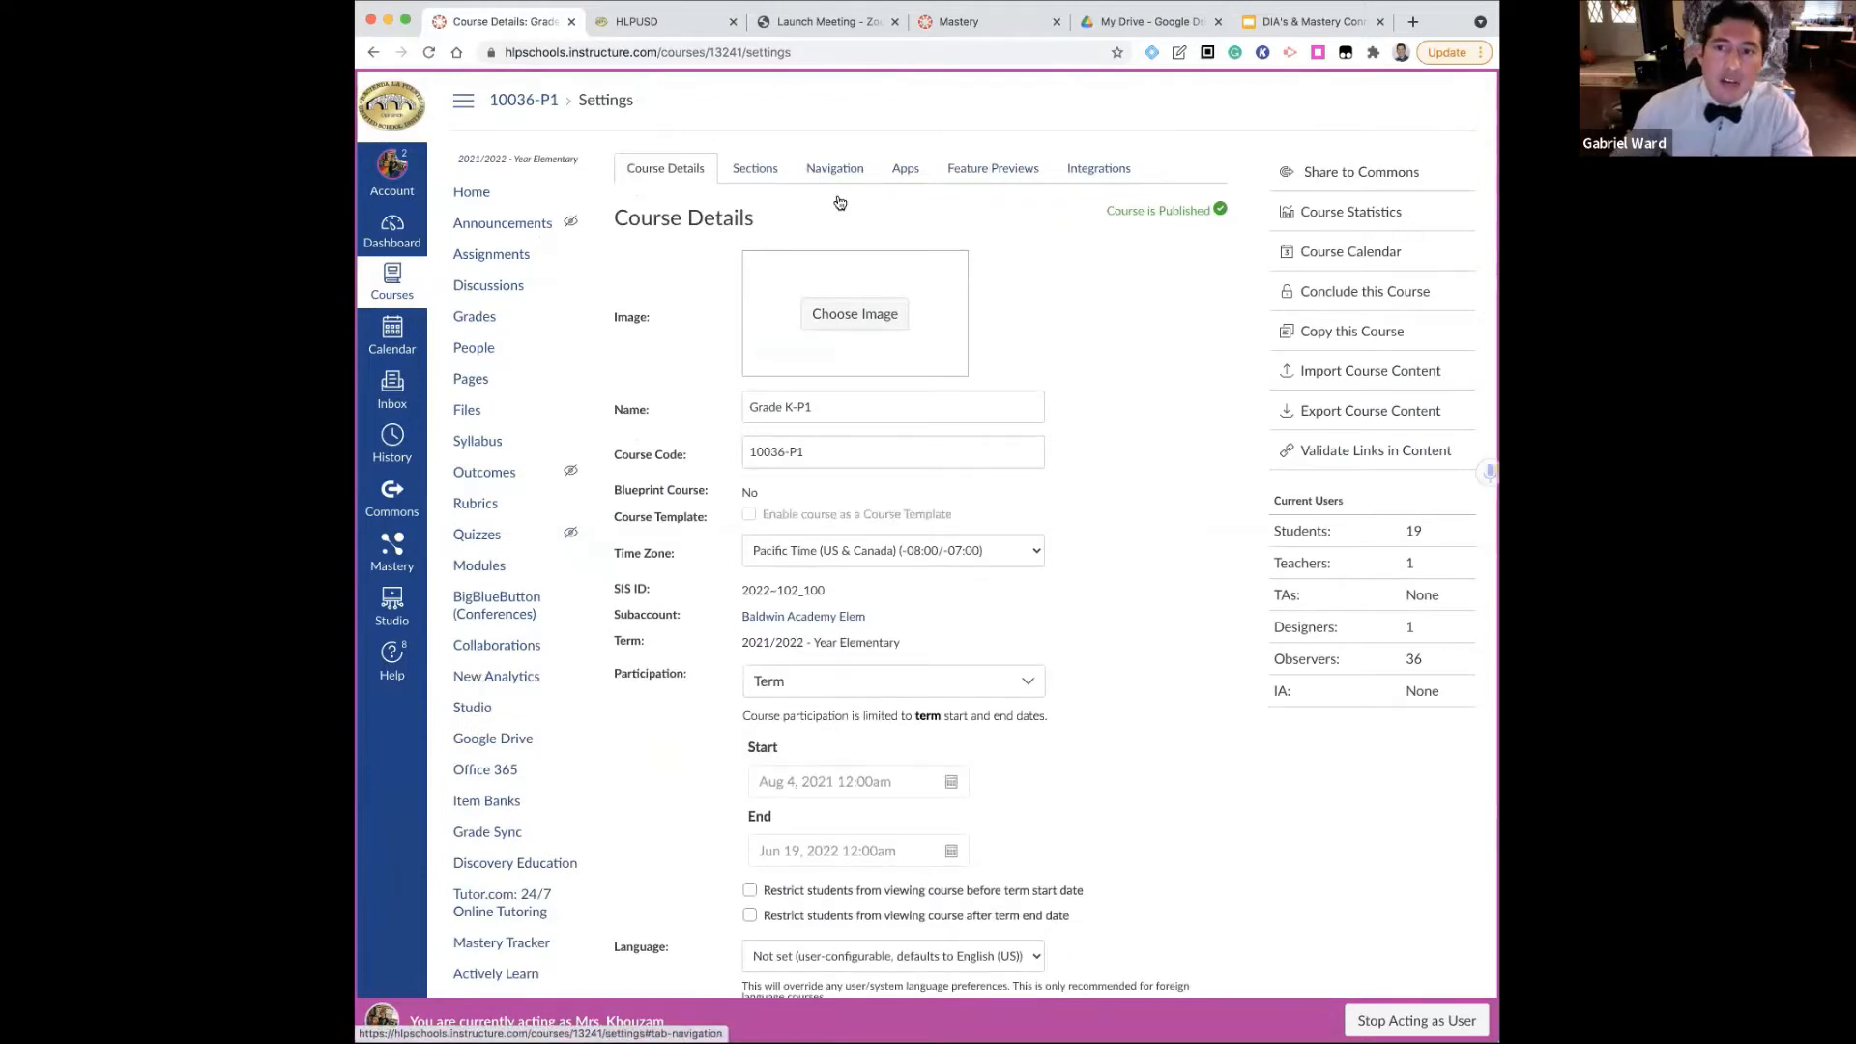
click(817, 171)
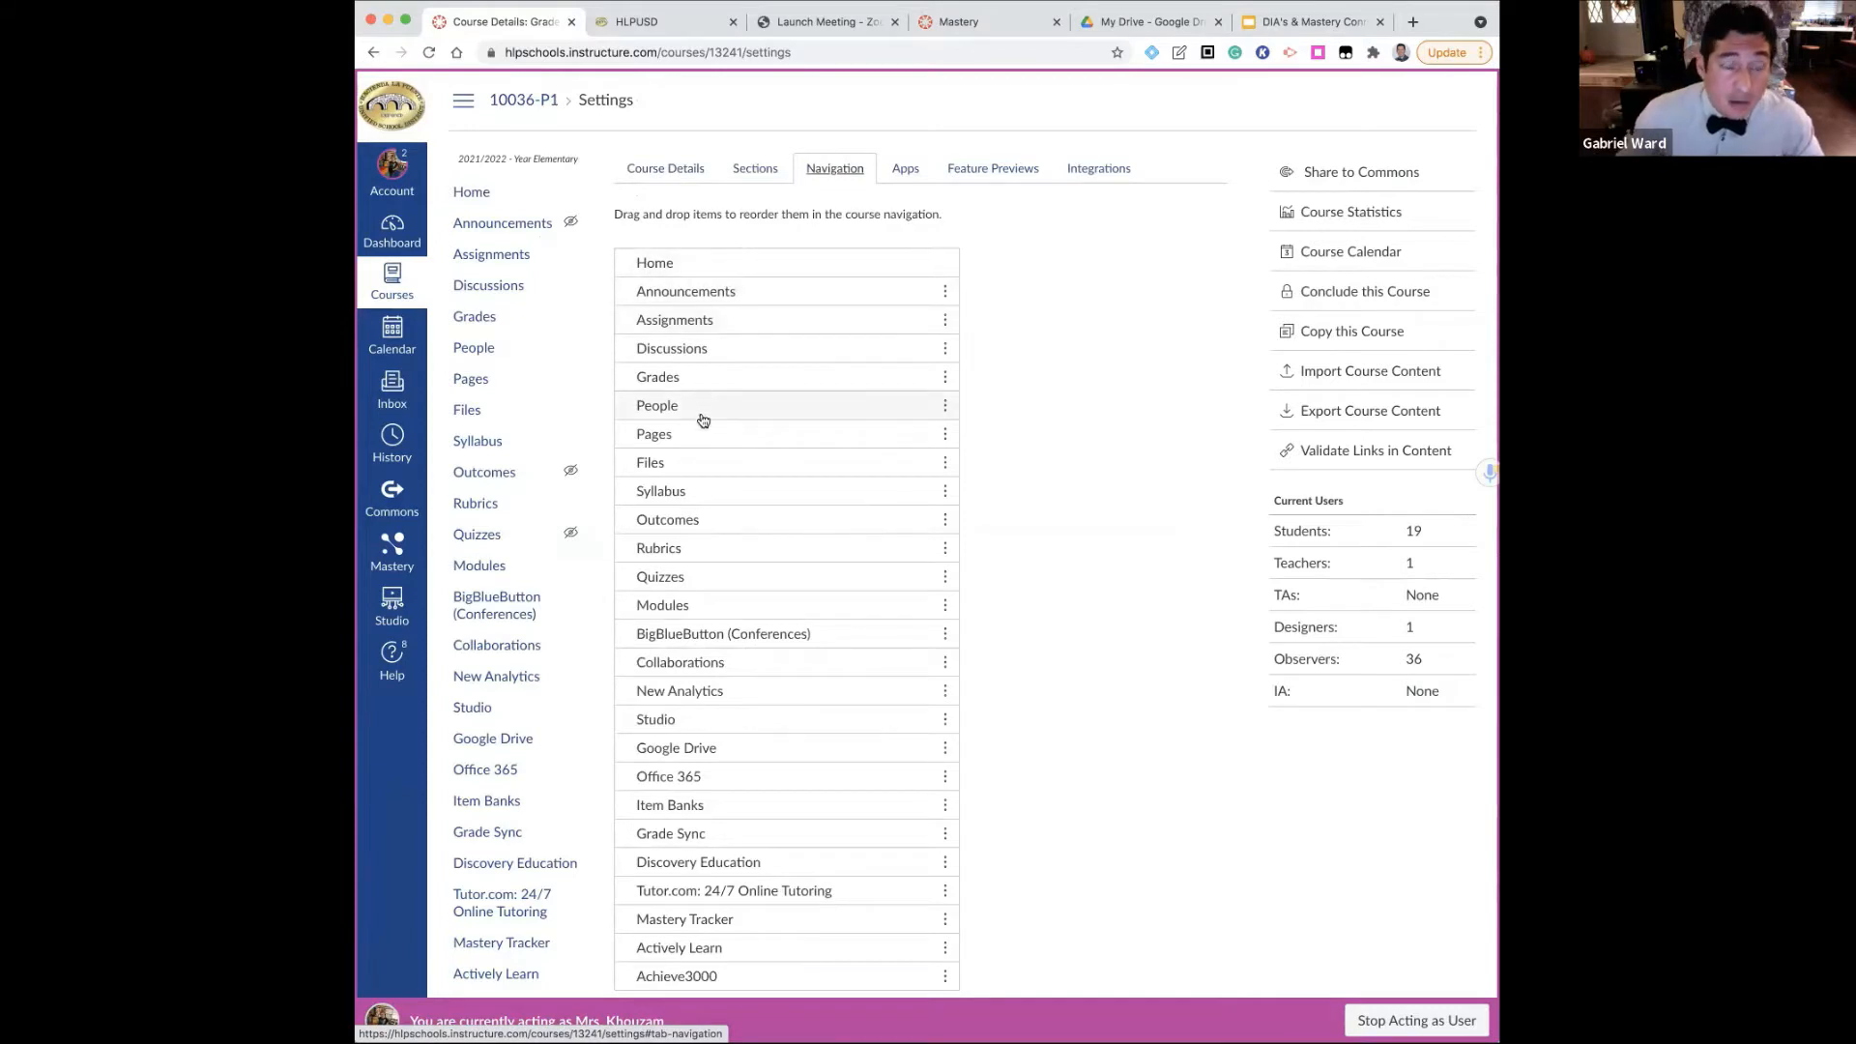
Place Mastery Tracker among the visible course navigation items, between Tutor.com and Actively Learn, and save the navigation
scroll(694, 442, down, 5)
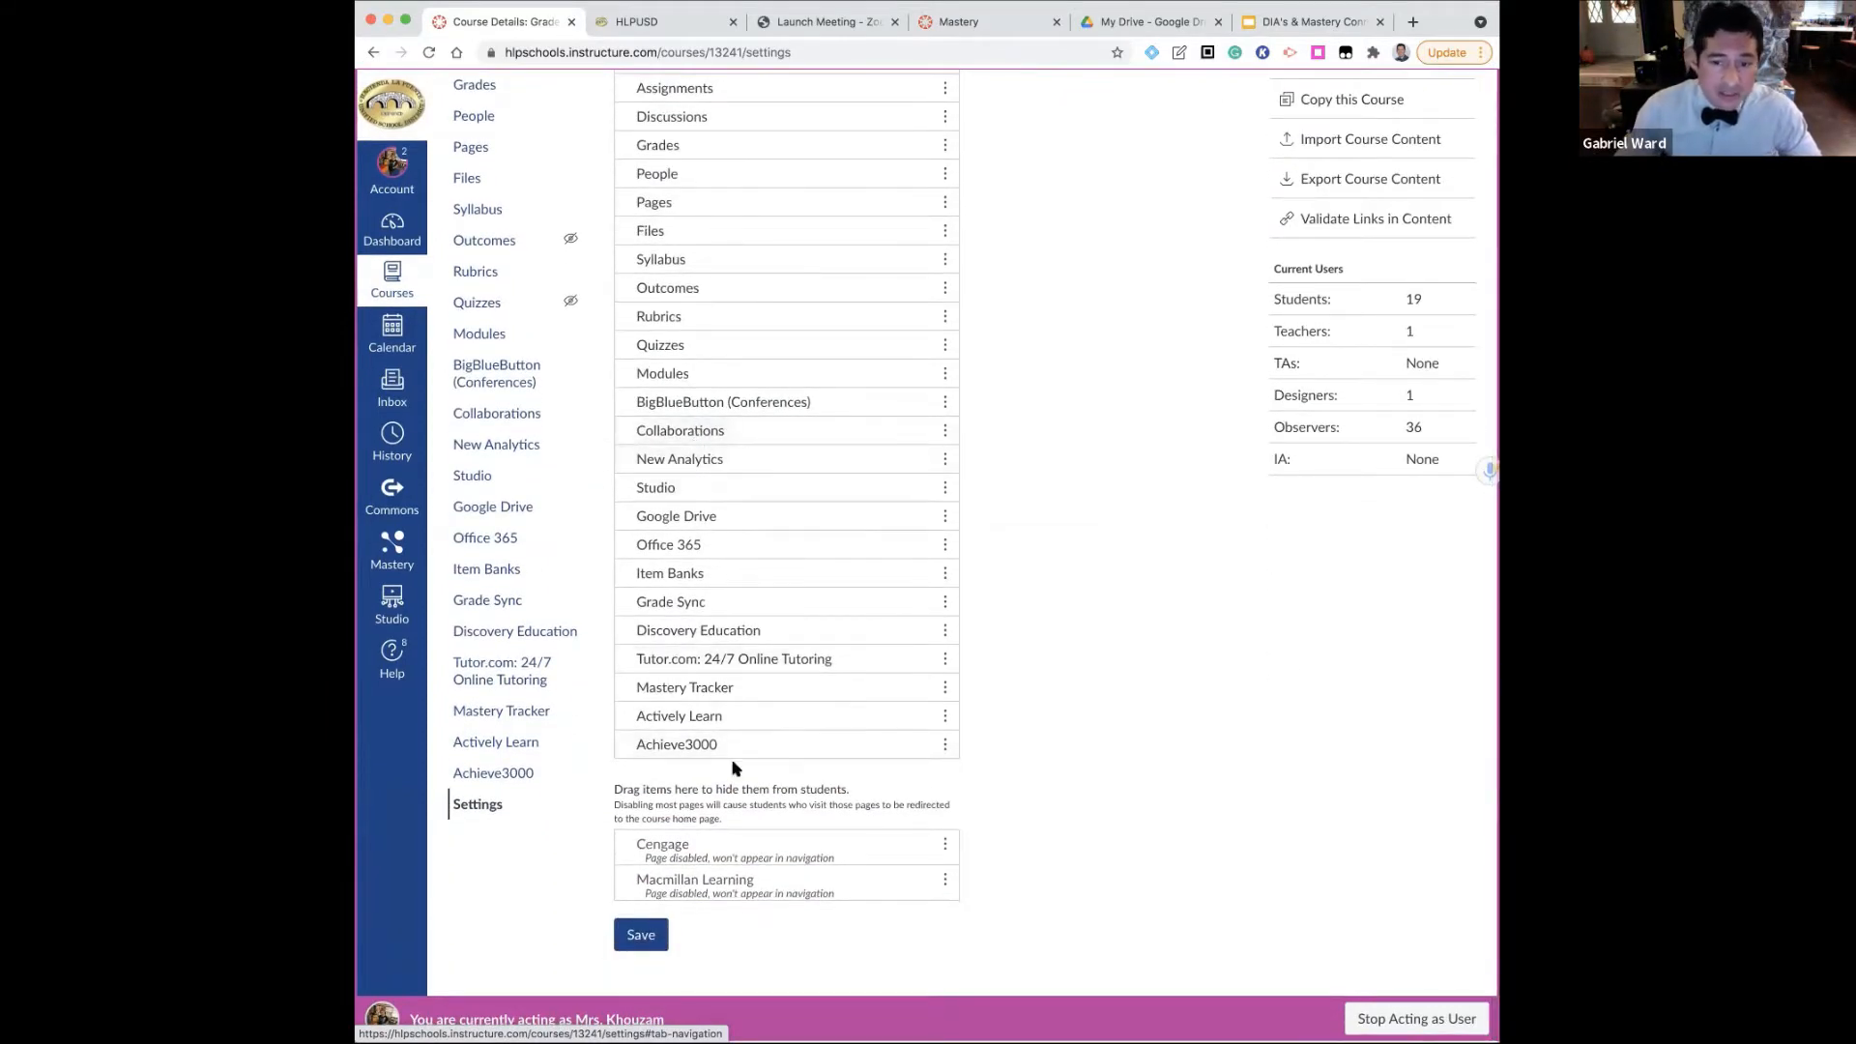
drag(705, 693, 715, 868)
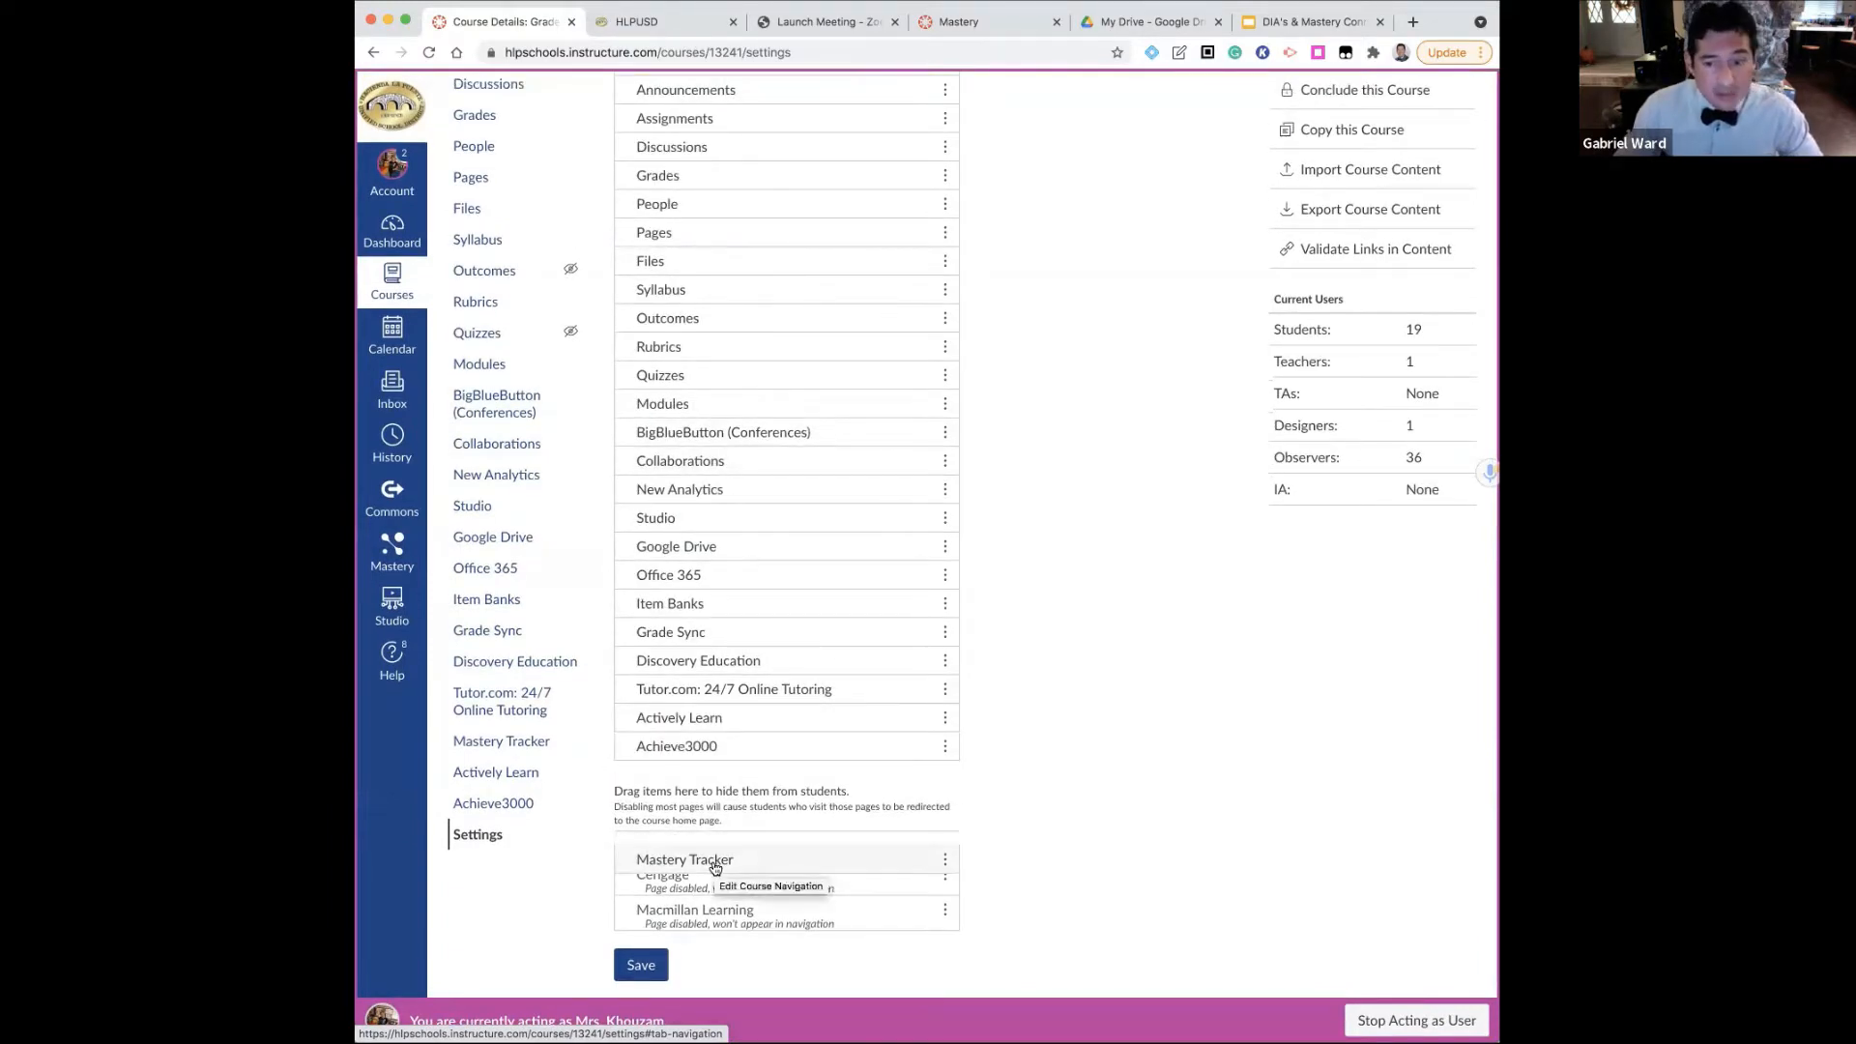
drag(715, 868, 721, 728)
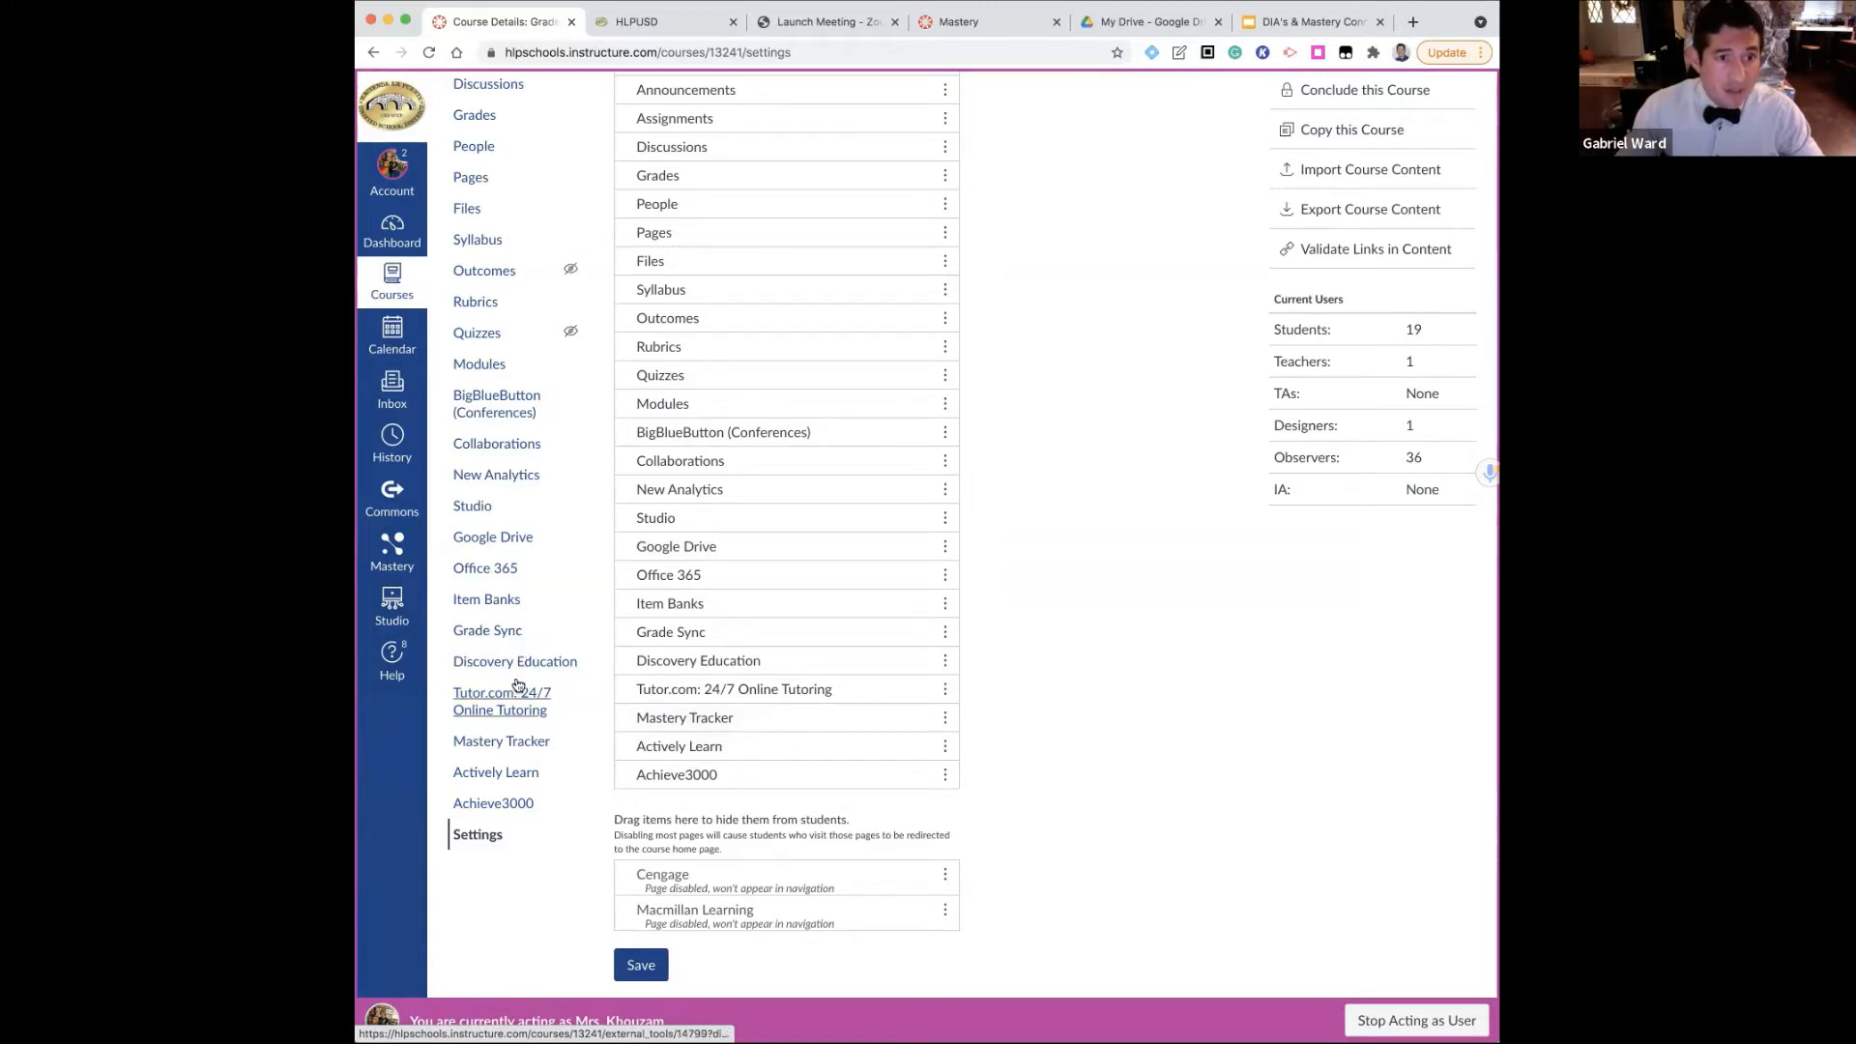
click(639, 966)
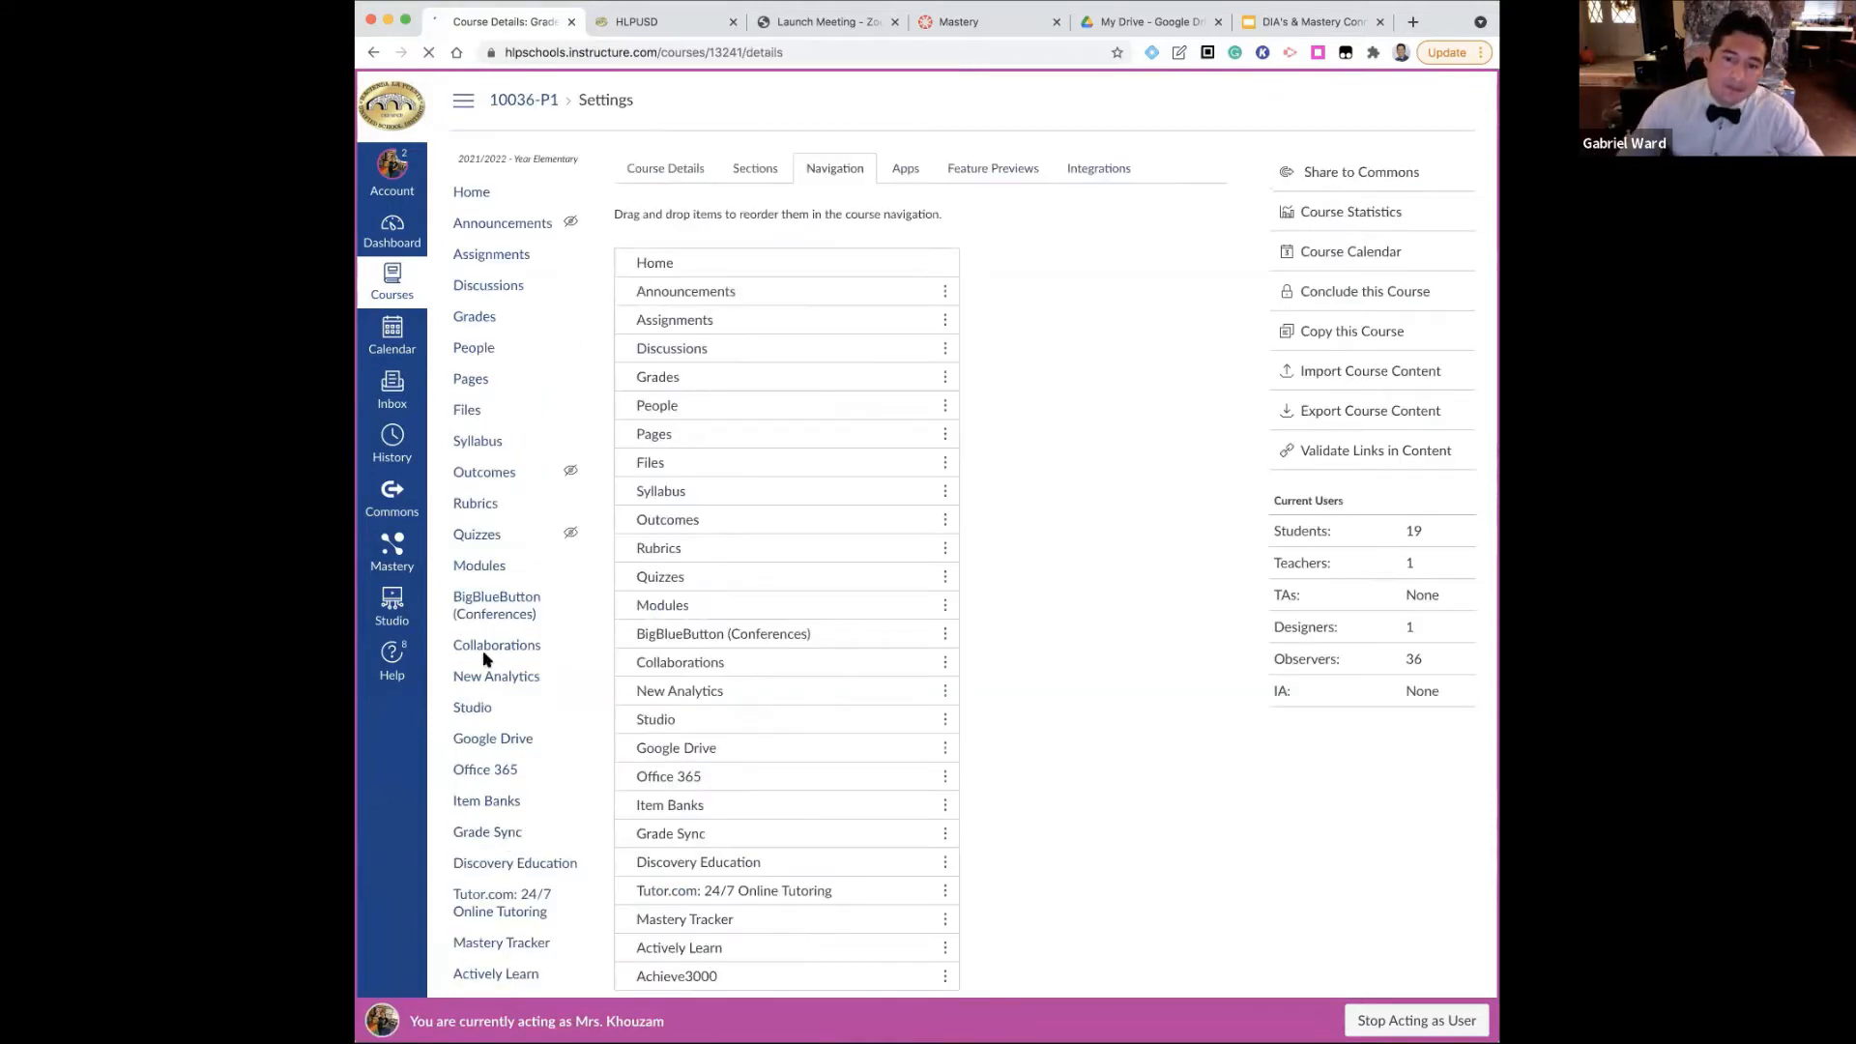
Return to the course home page and open Mastery Tracker from the course navigation
click(476, 190)
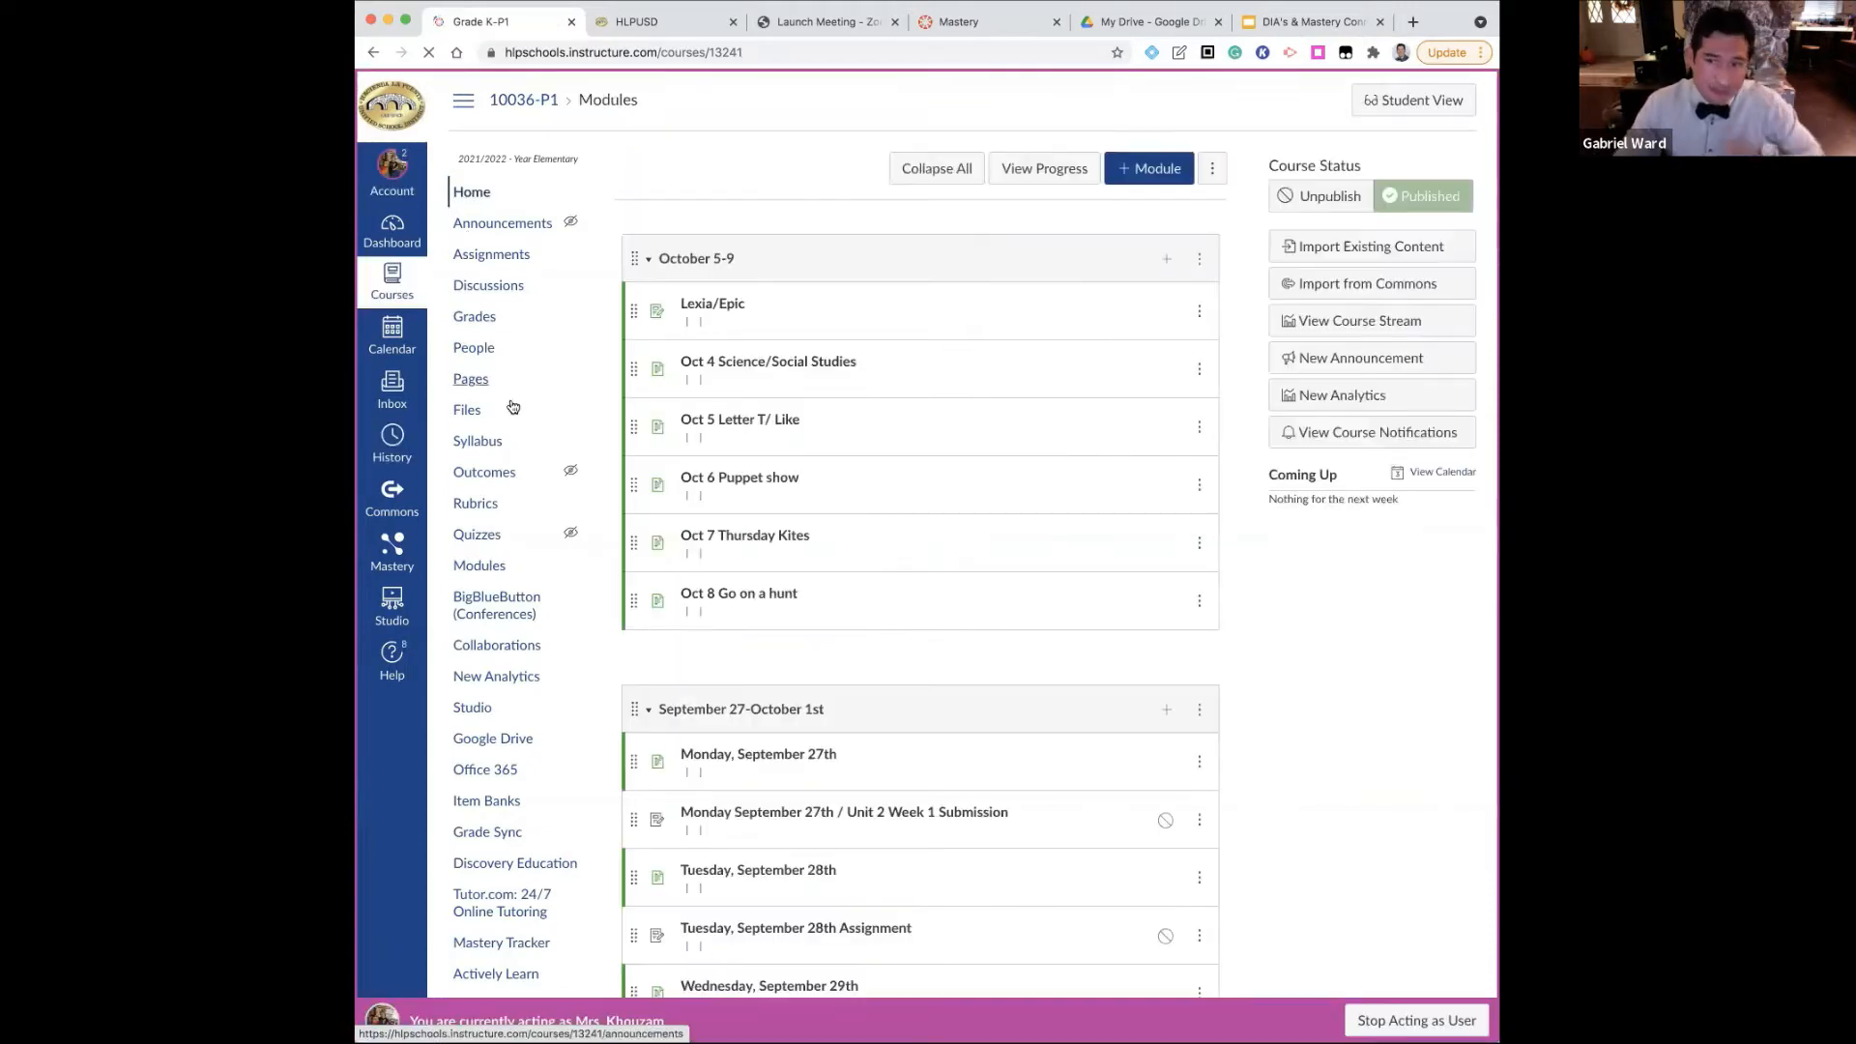
scroll(527, 580, down, 10)
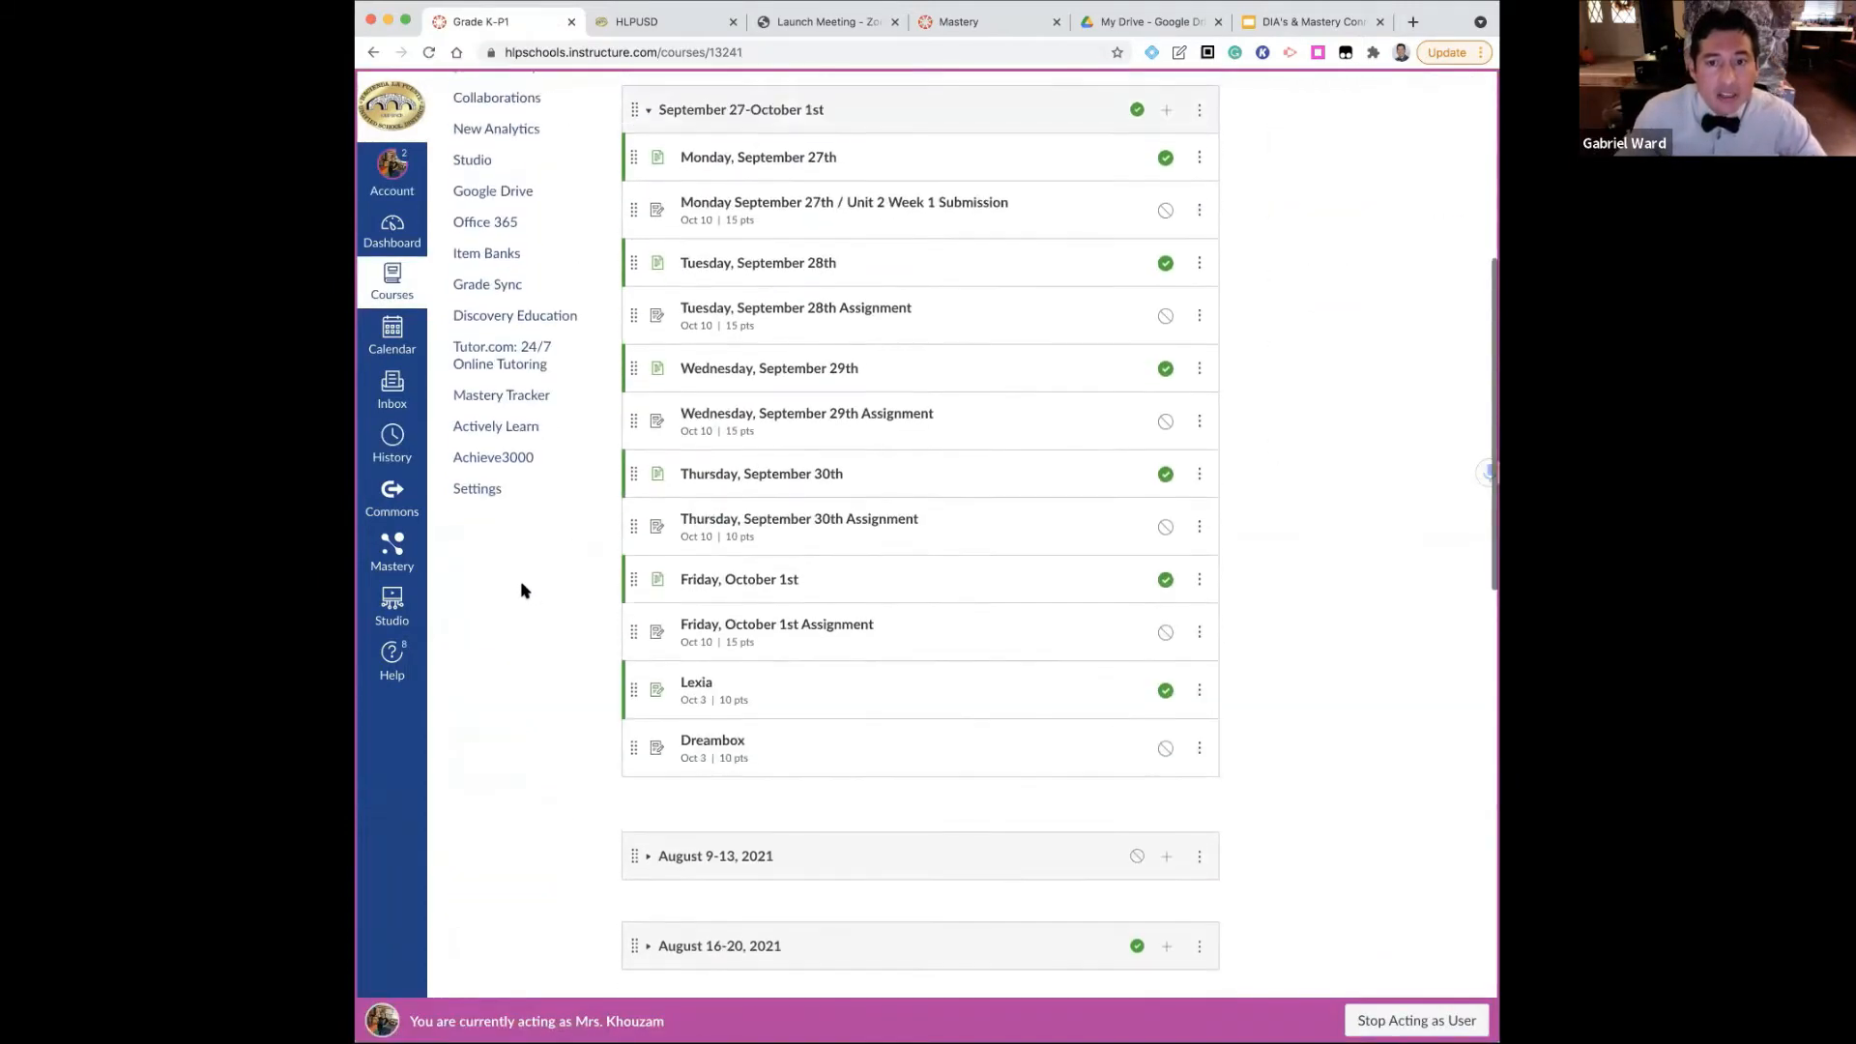
click(491, 397)
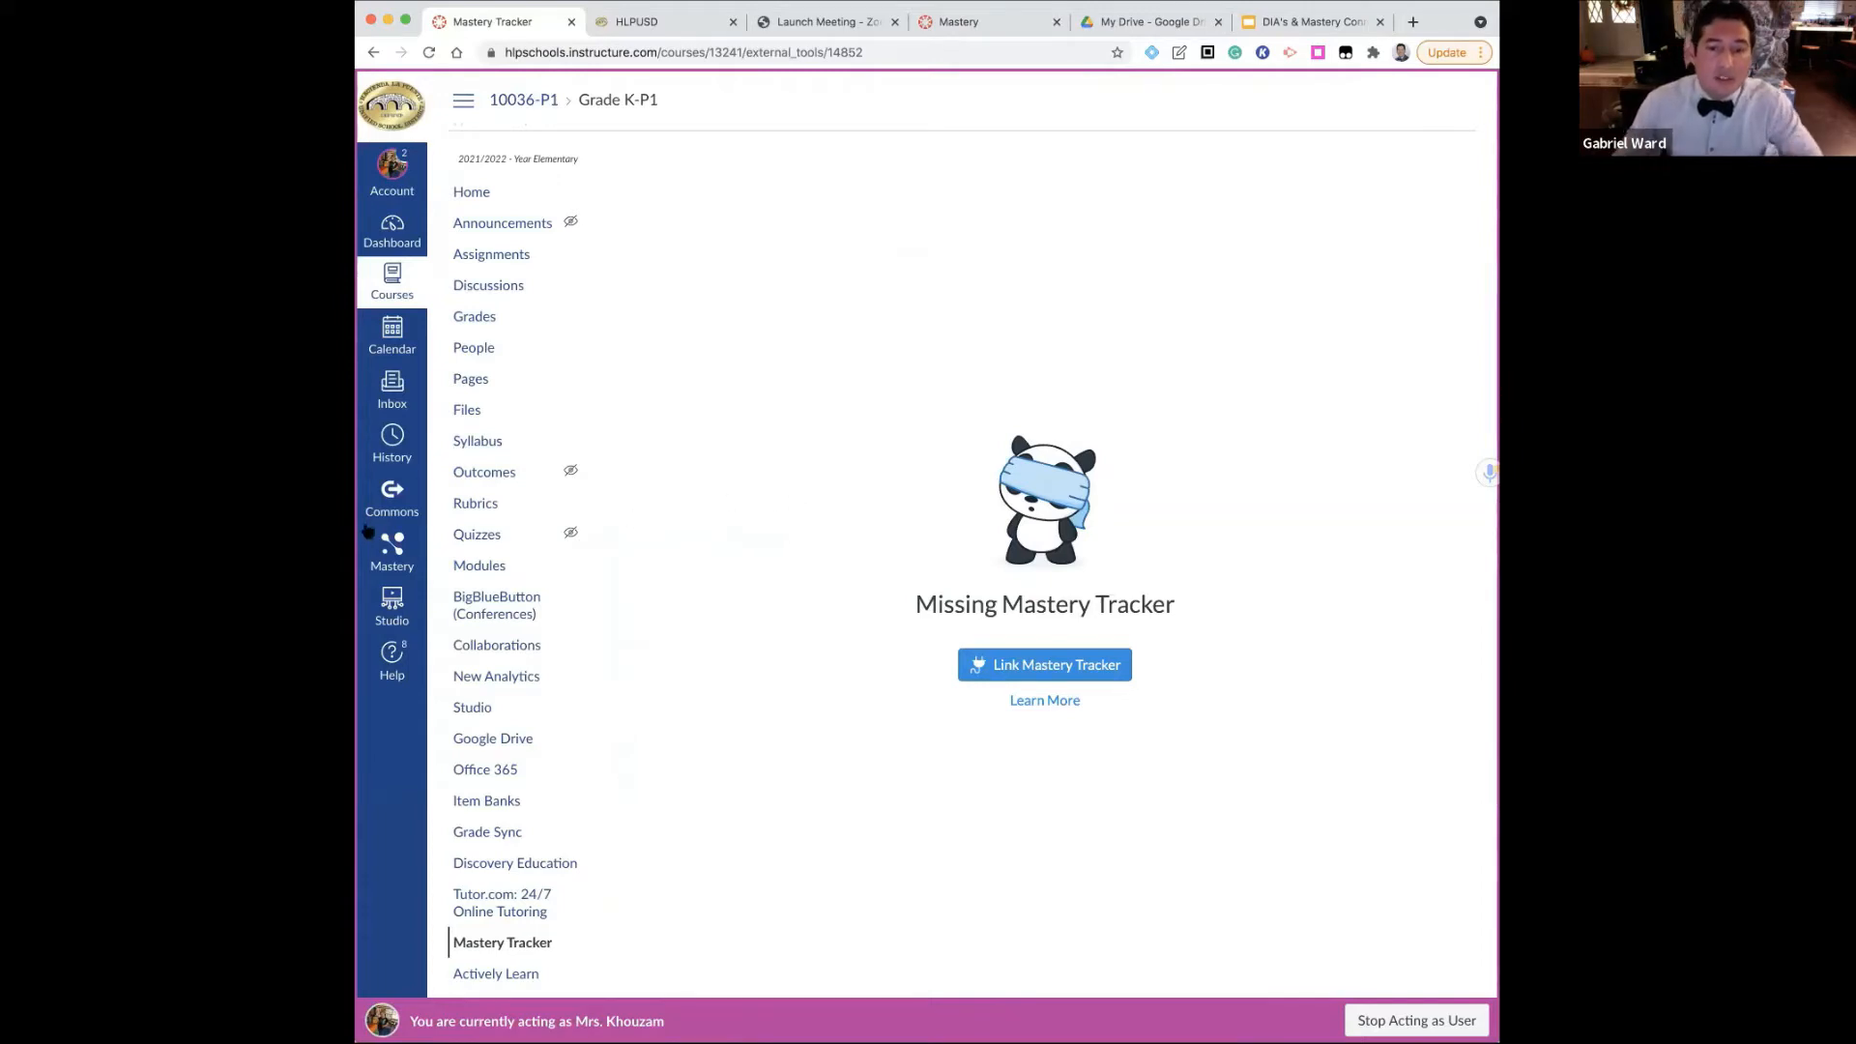
Link a new Mastery Tracker created from the Grade K DIA curriculum map under Shared With Me
click(1033, 672)
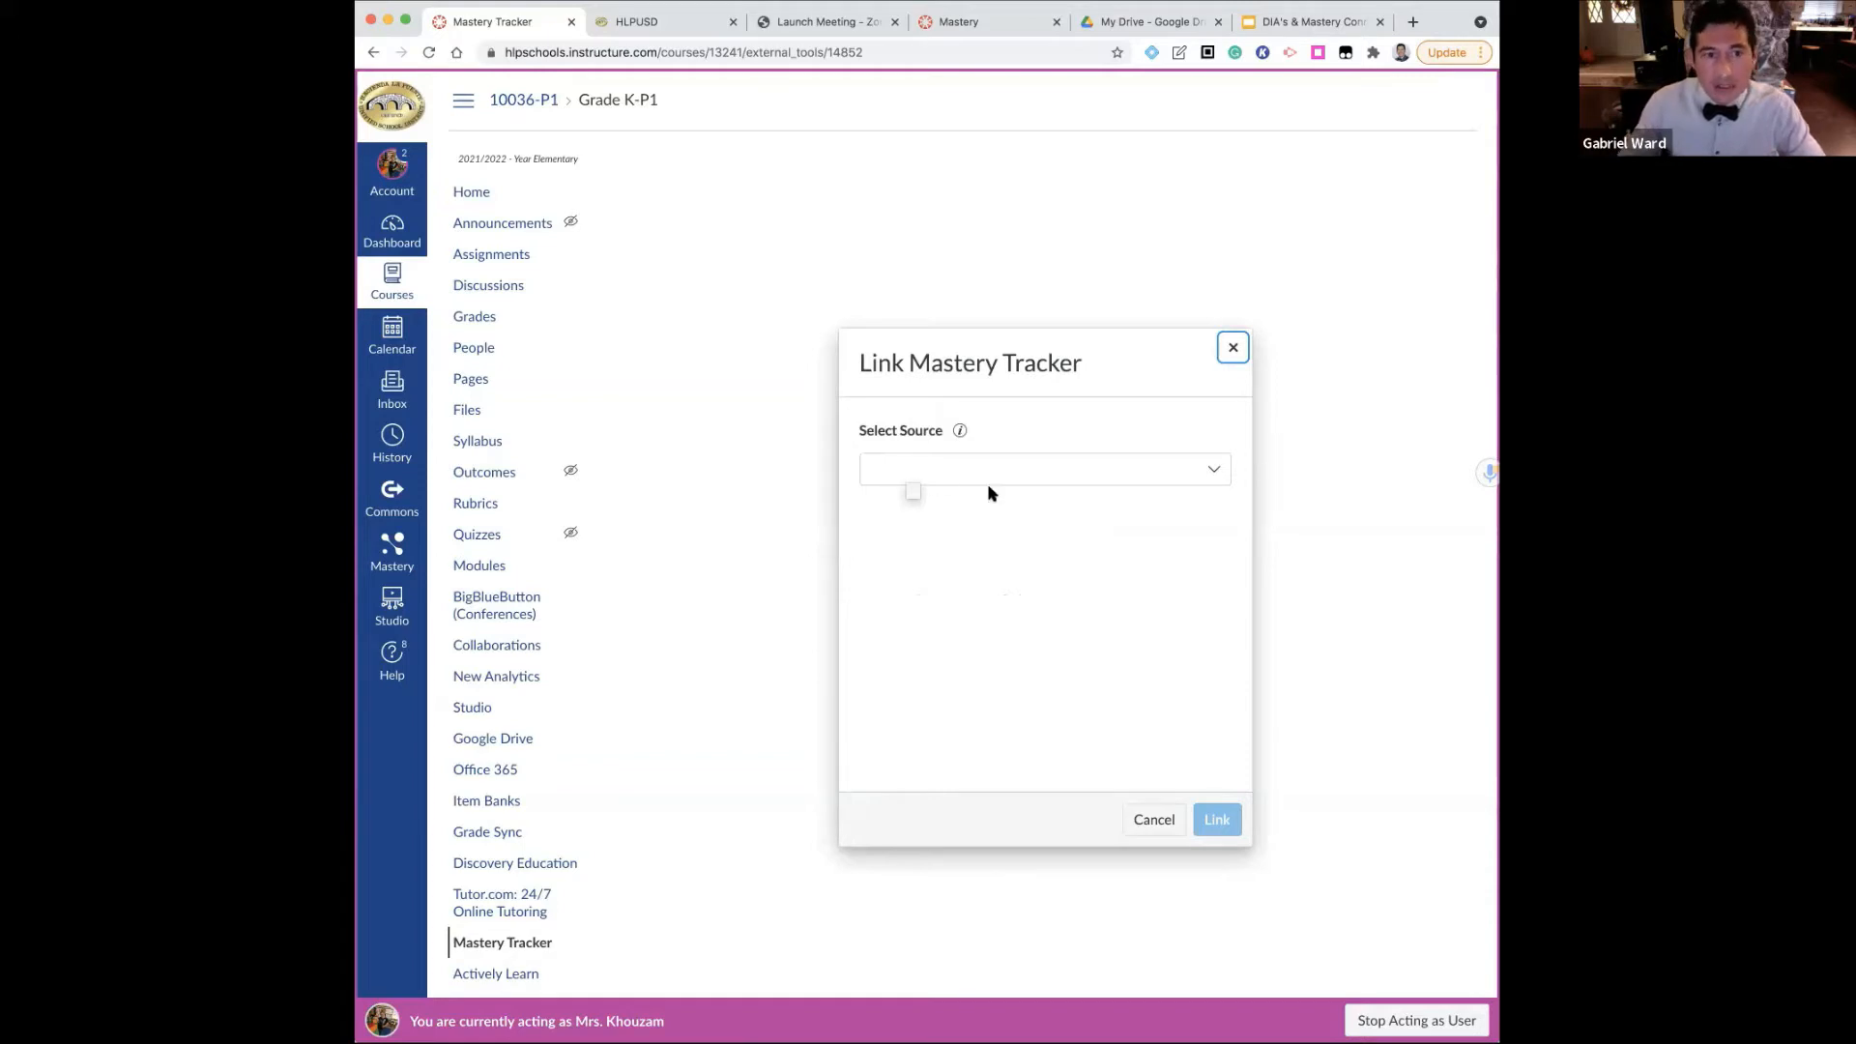
click(1072, 477)
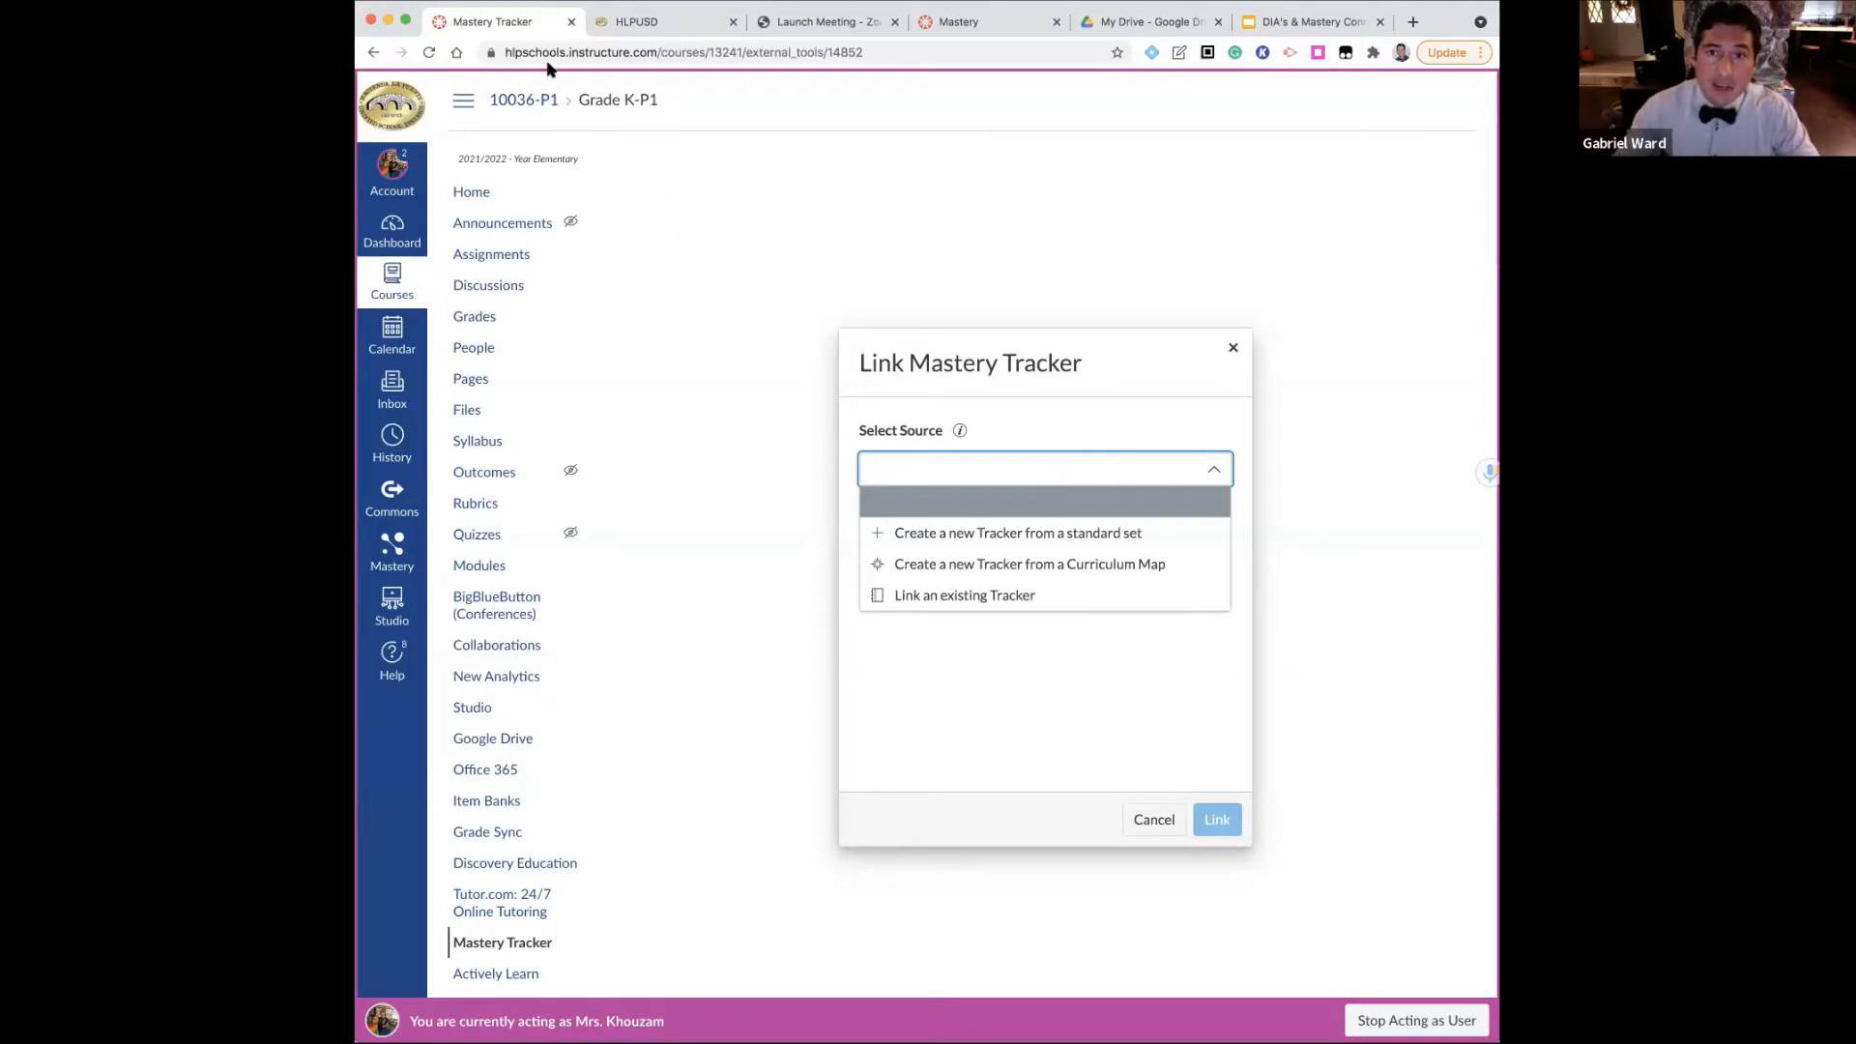
click(955, 570)
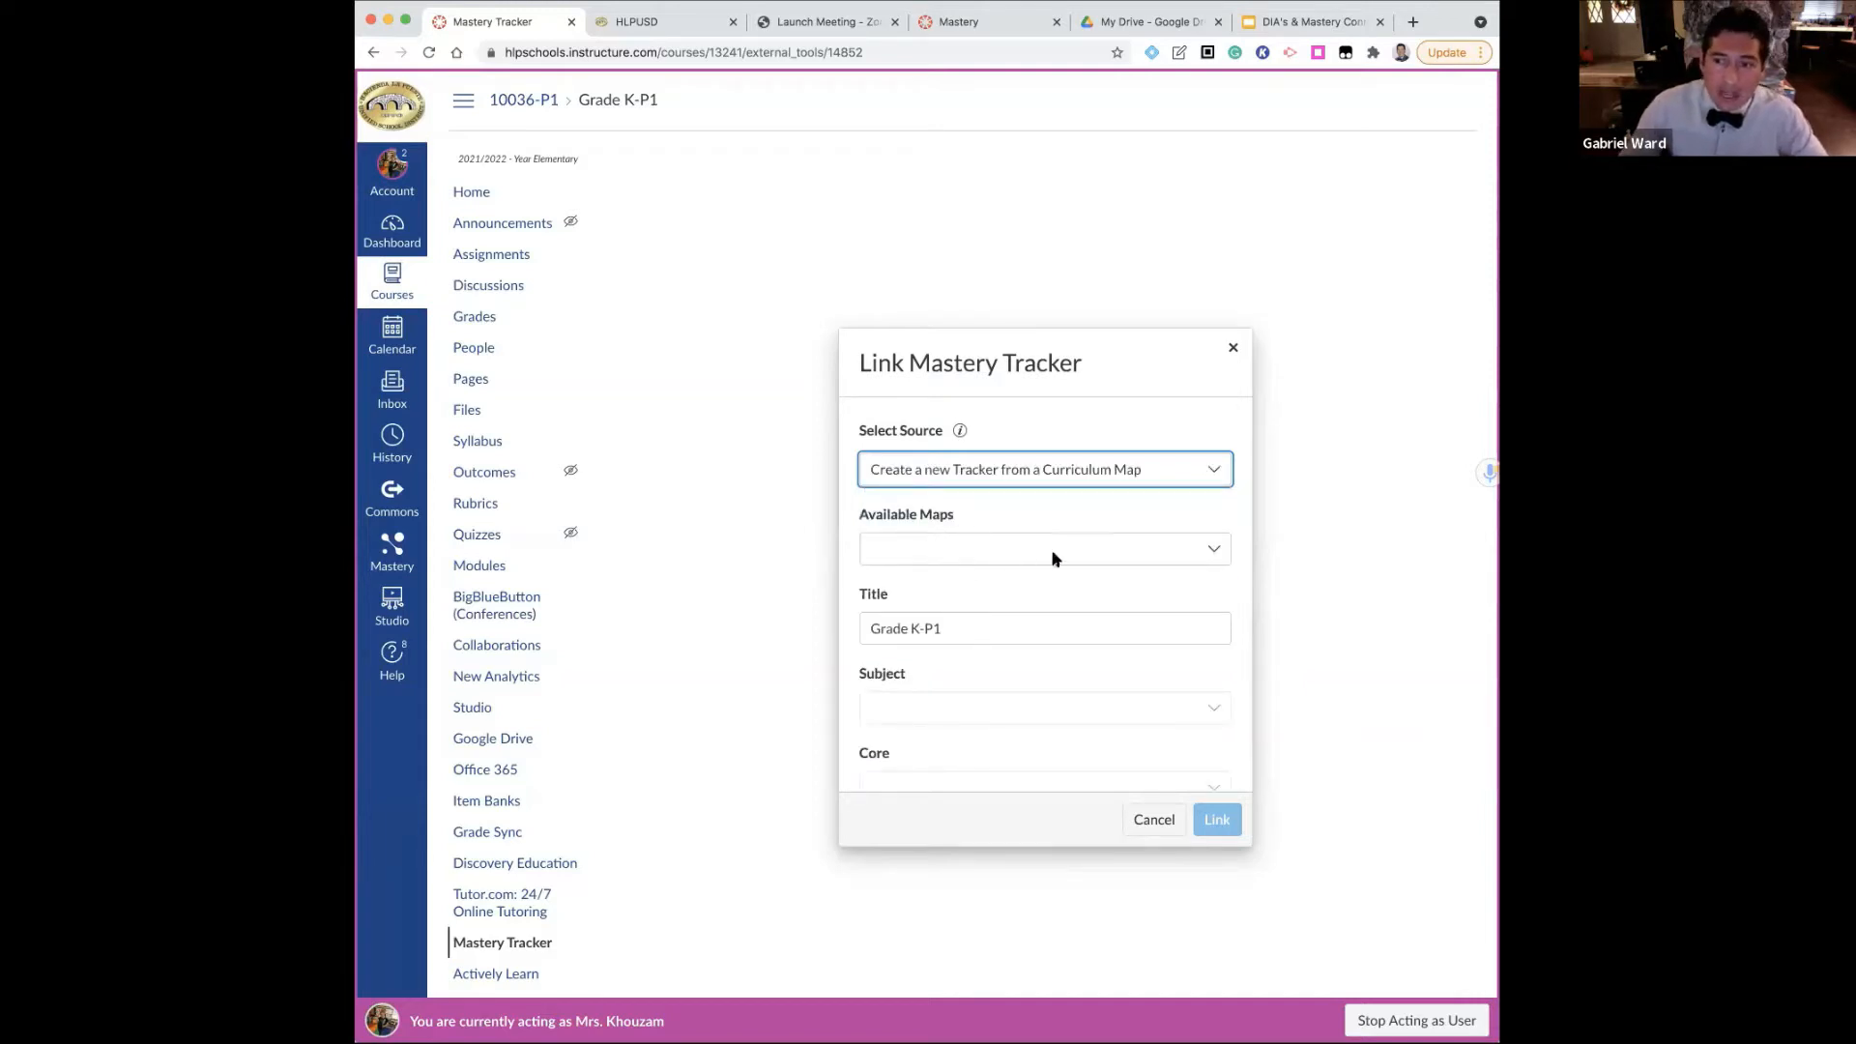
click(1005, 554)
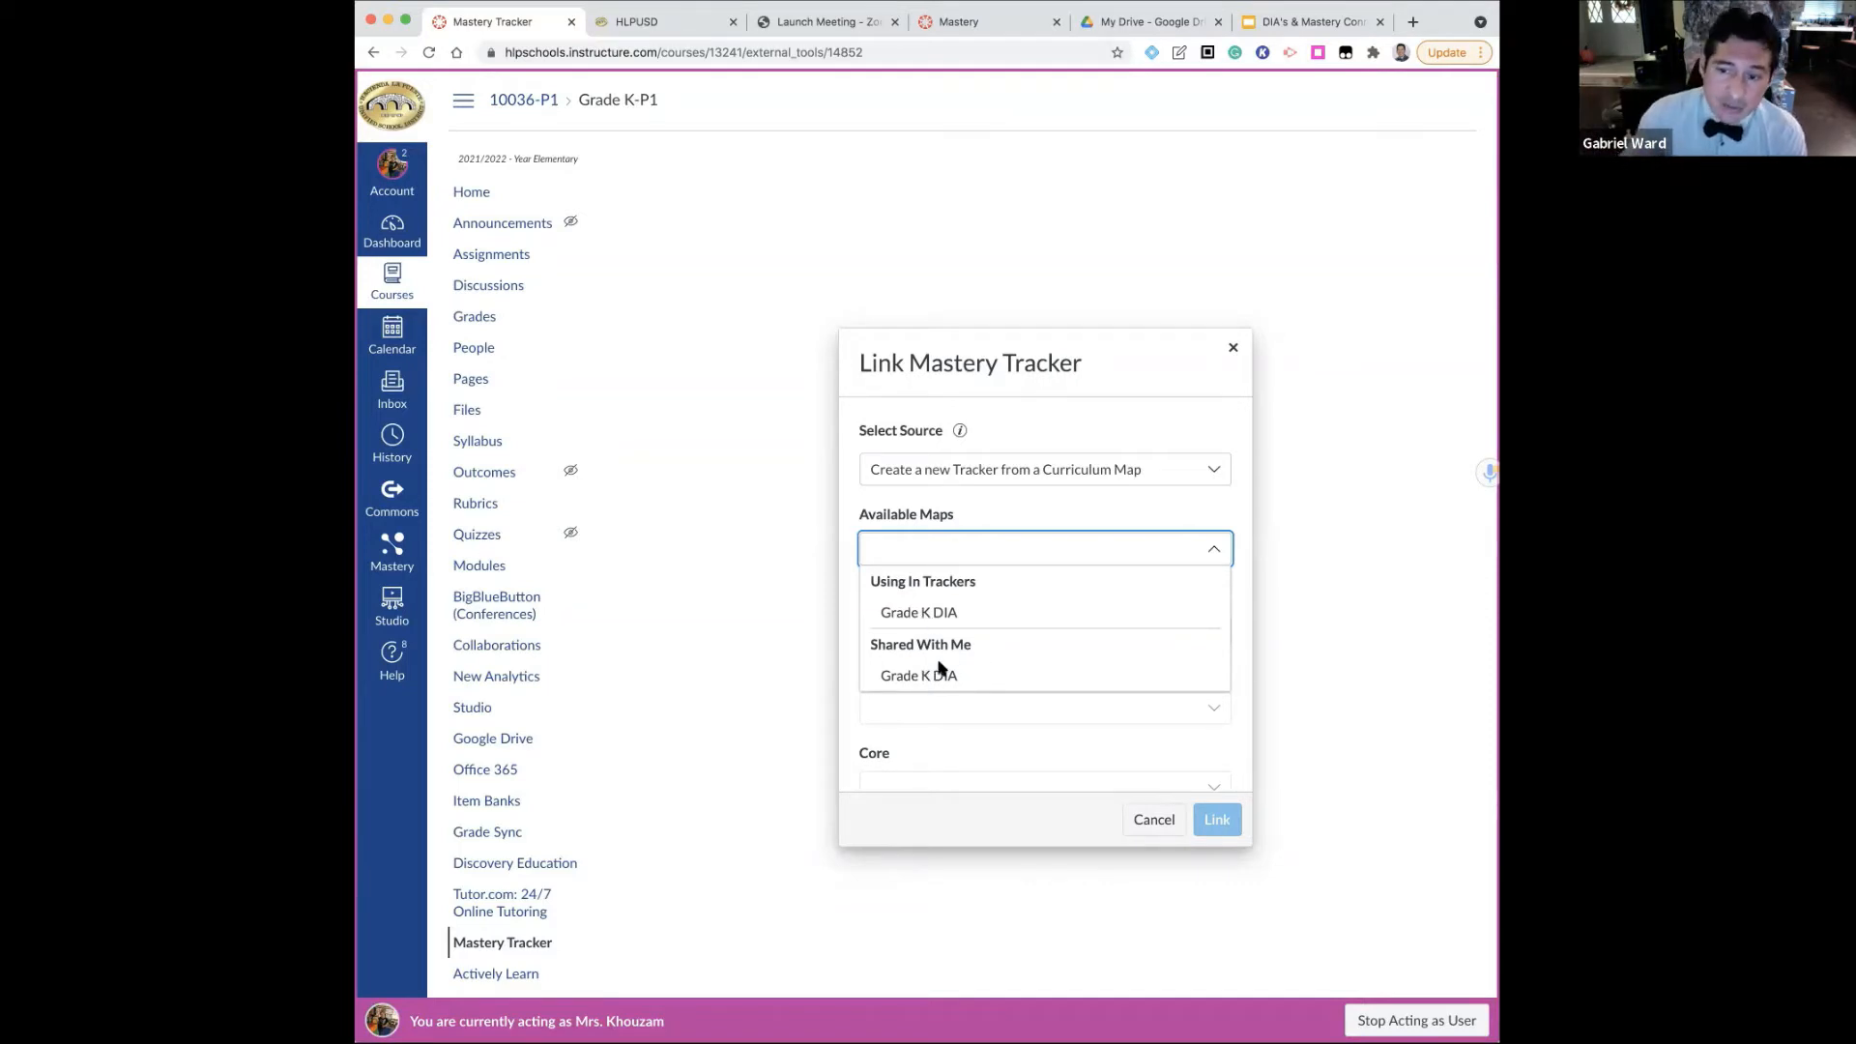
click(932, 675)
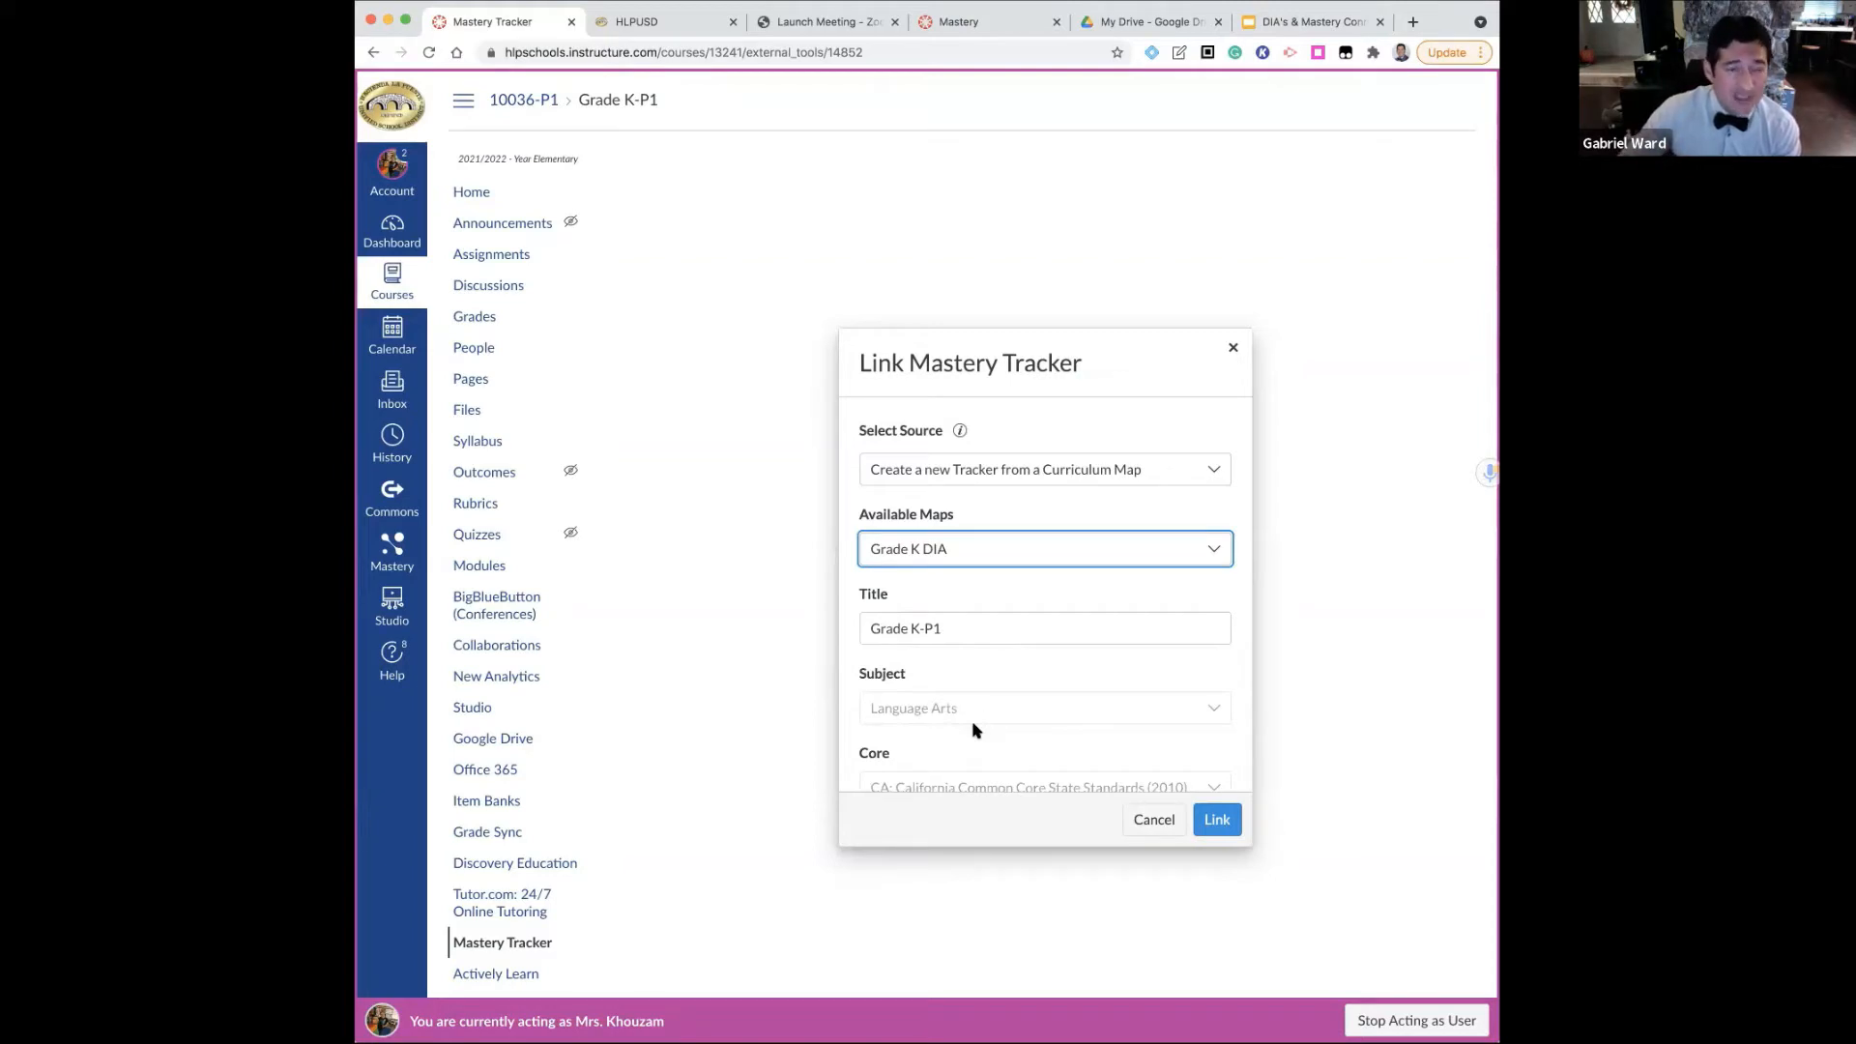
scroll(973, 729, down, 2)
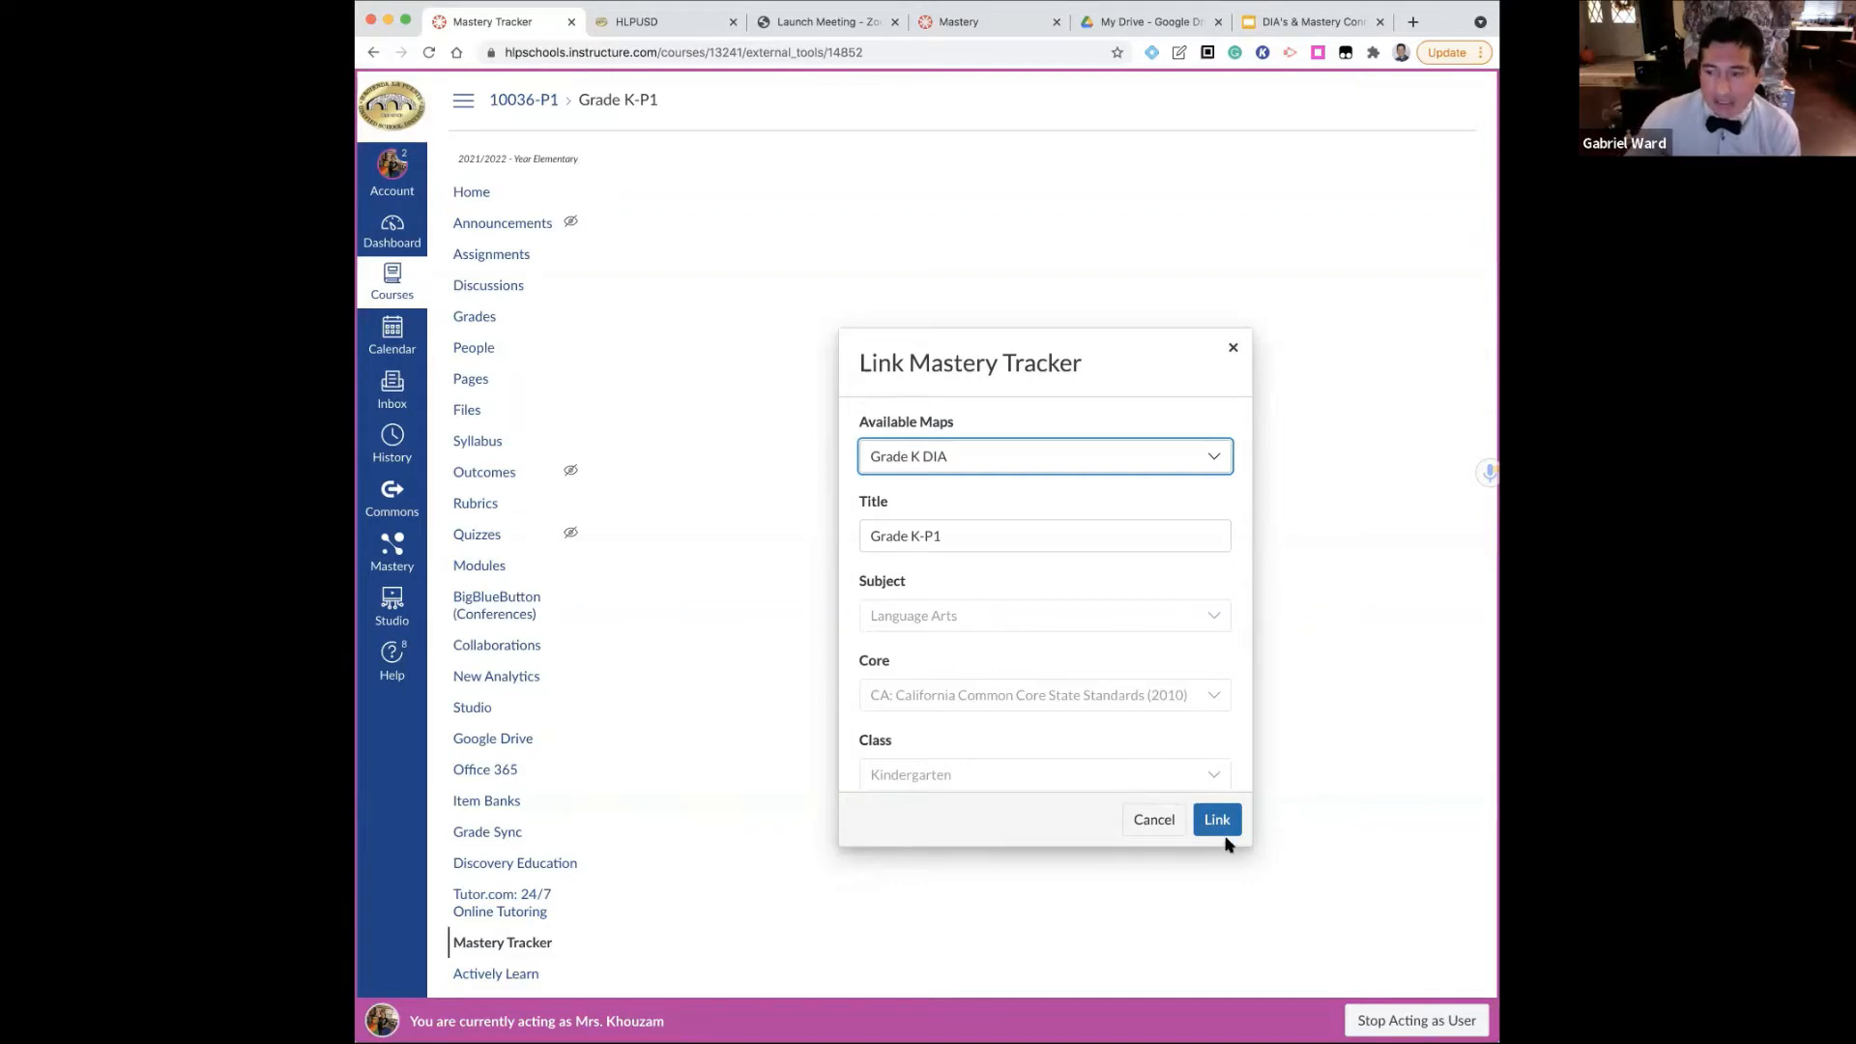
click(1218, 822)
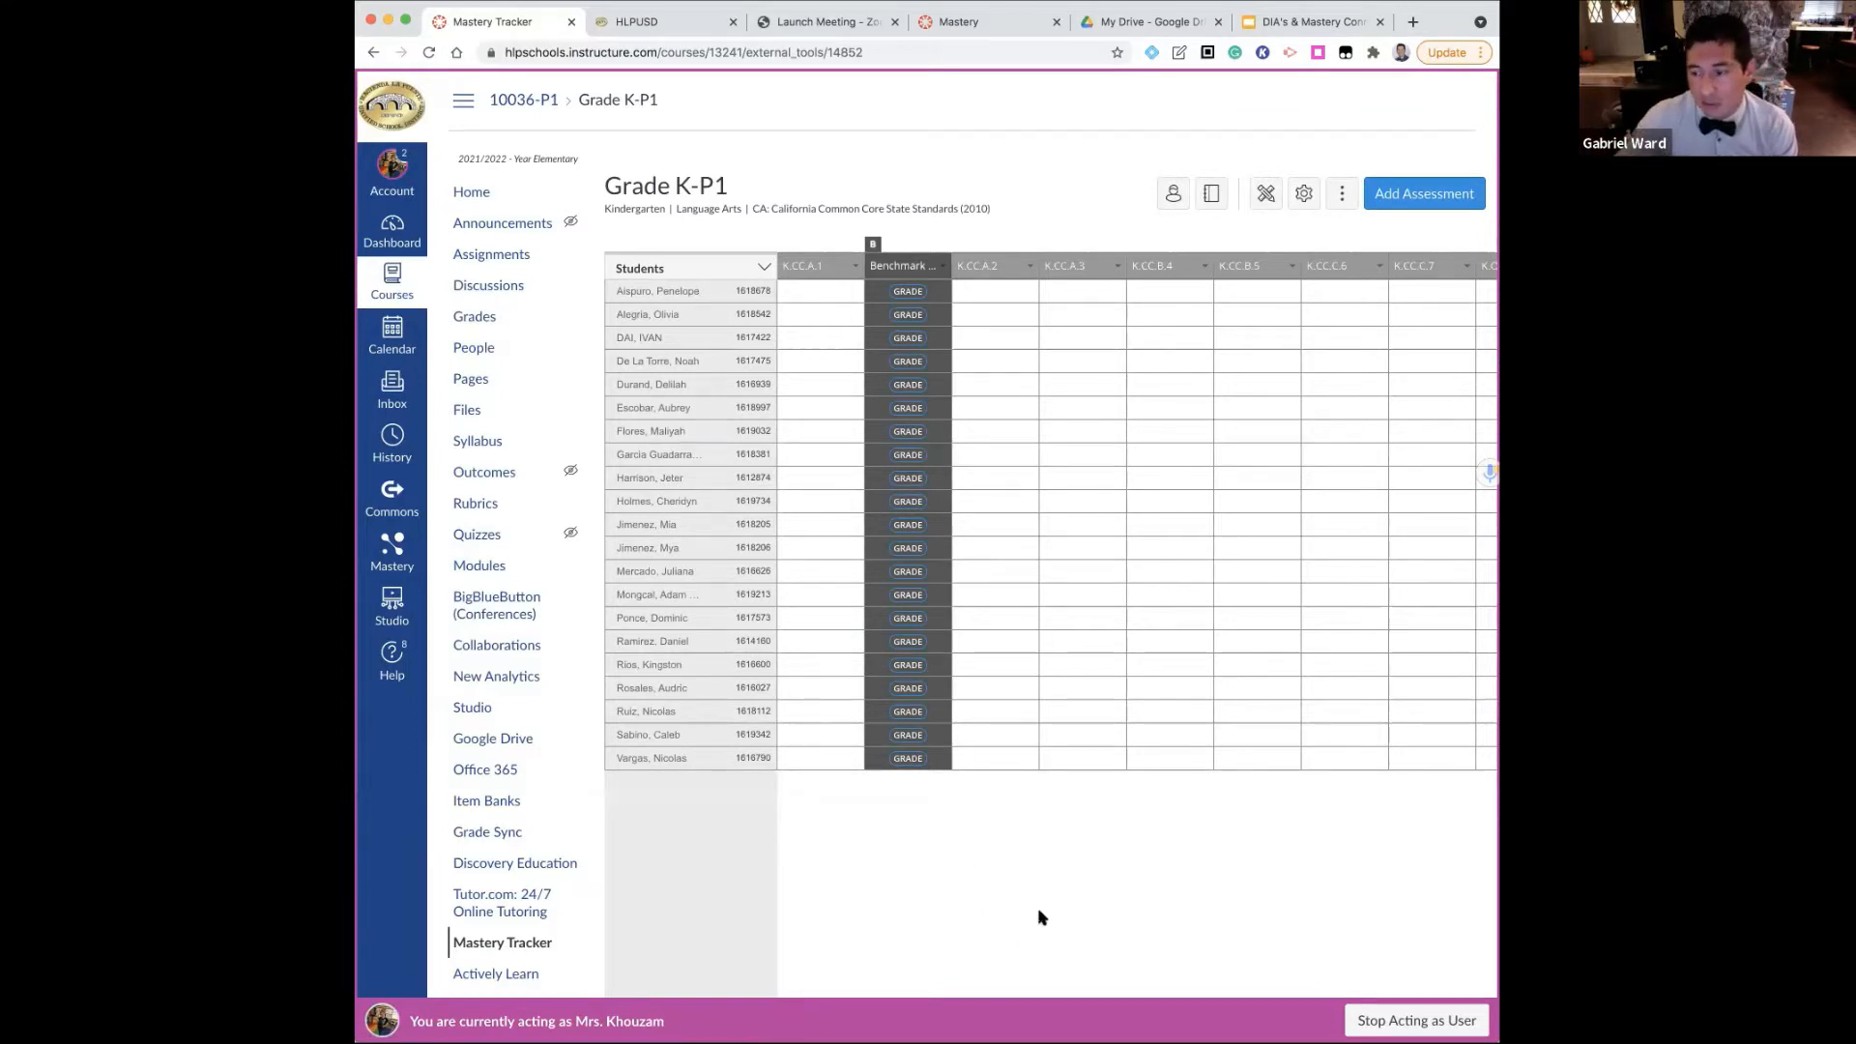
Look across the standards columns of the Grade K-P1 tracker and return to the Benchmark column
scroll(1042, 917, down, 1)
scroll(1042, 909, right, 5)
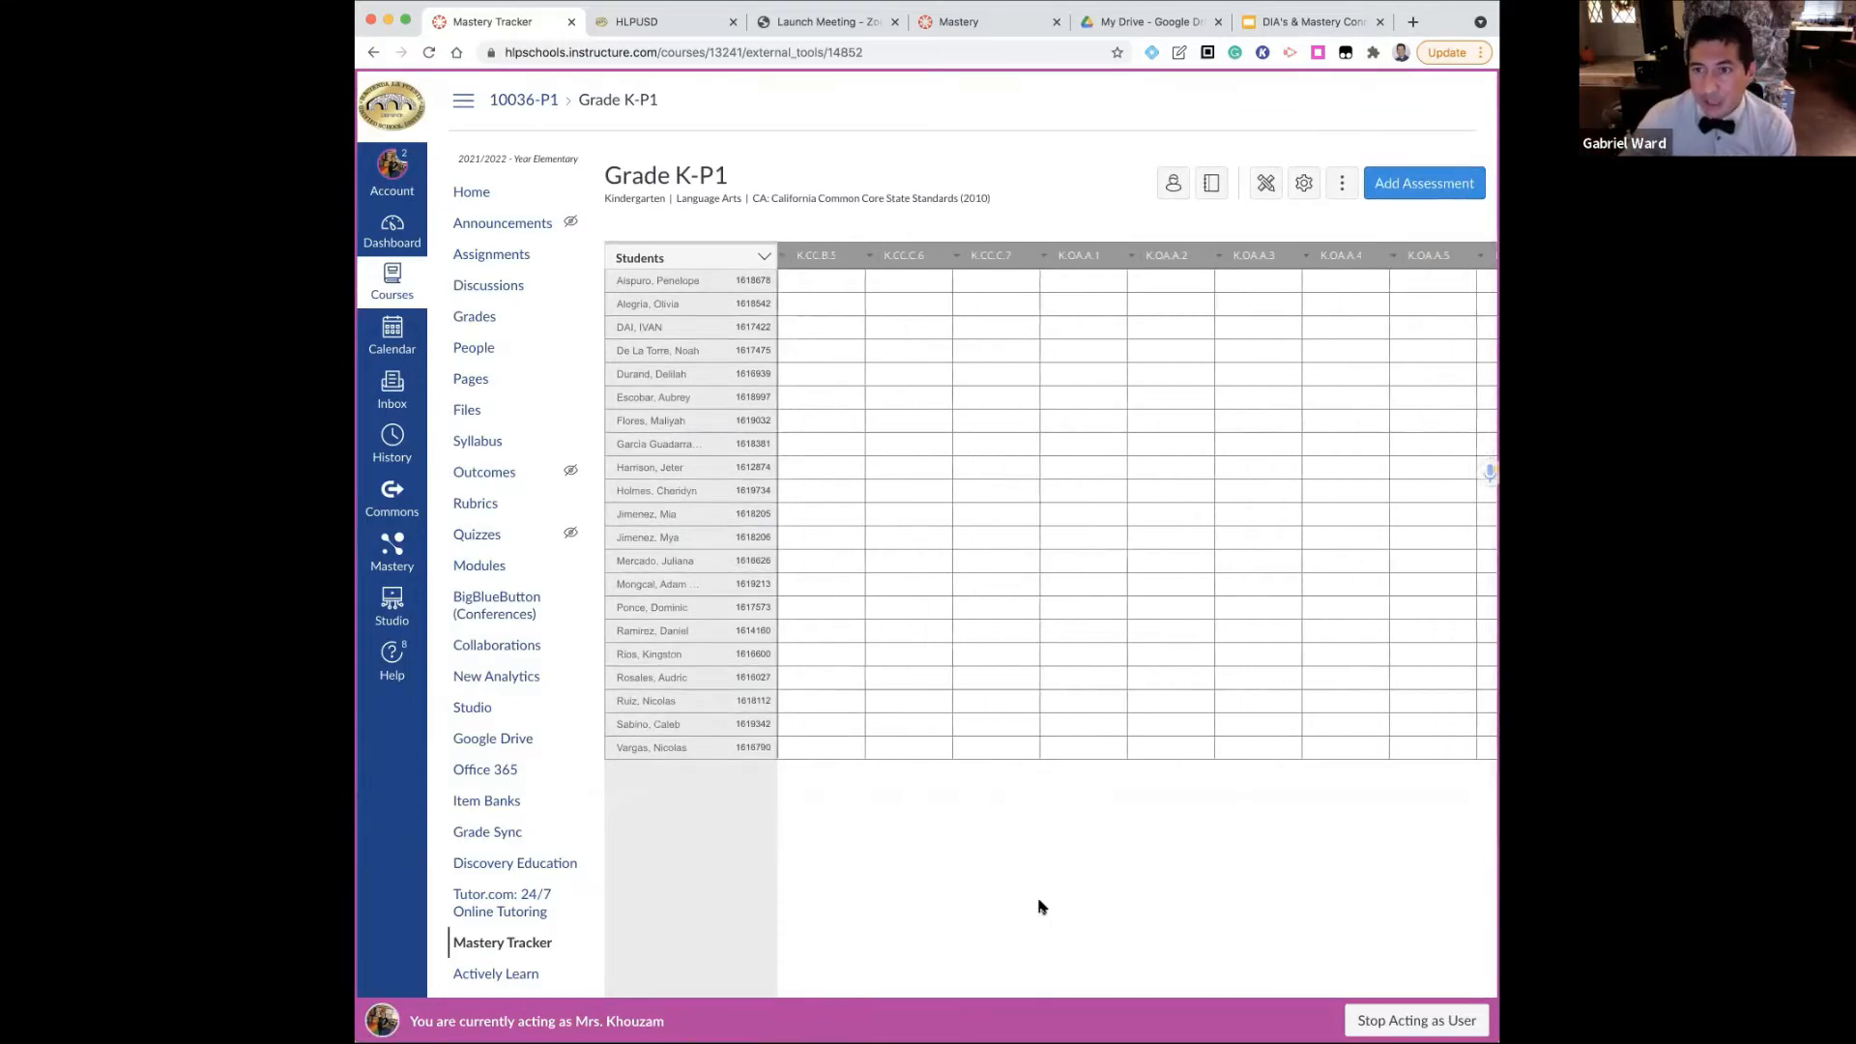
scroll(1040, 907, right, 4)
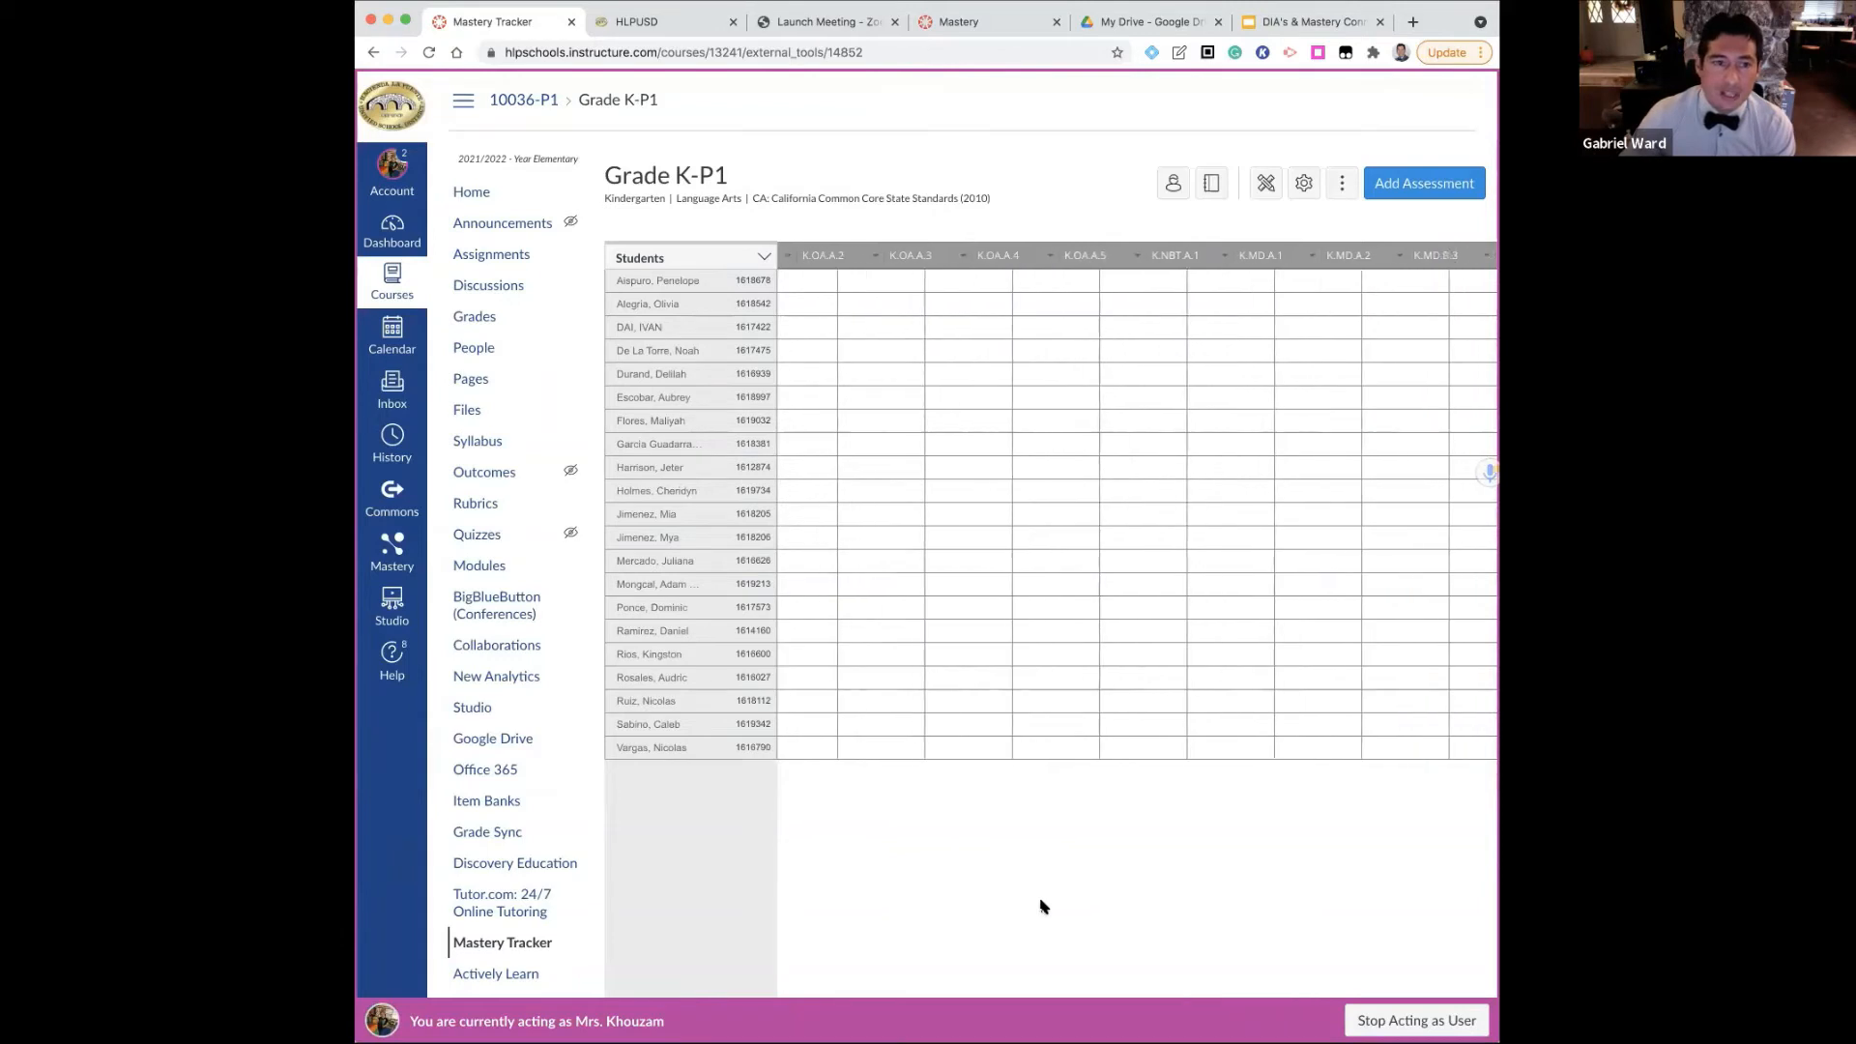
scroll(1042, 907, left, 3)
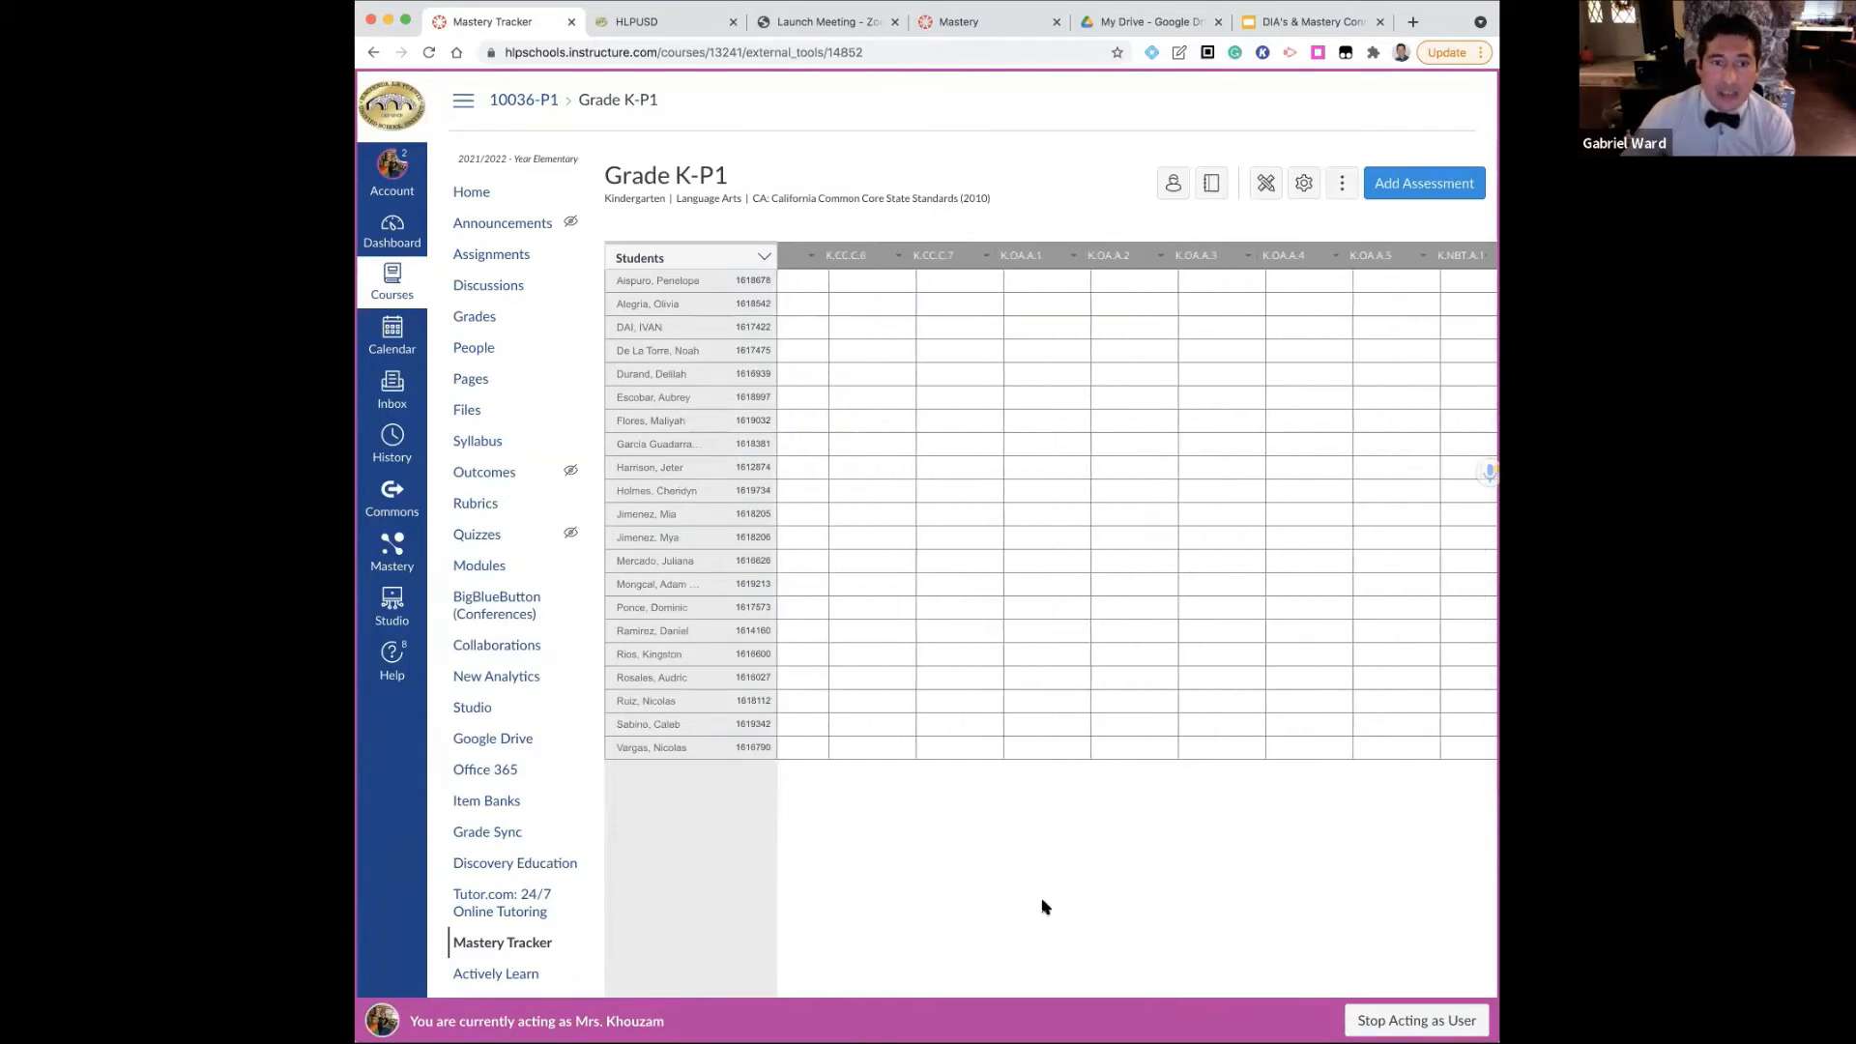
scroll(1044, 906, left, 5)
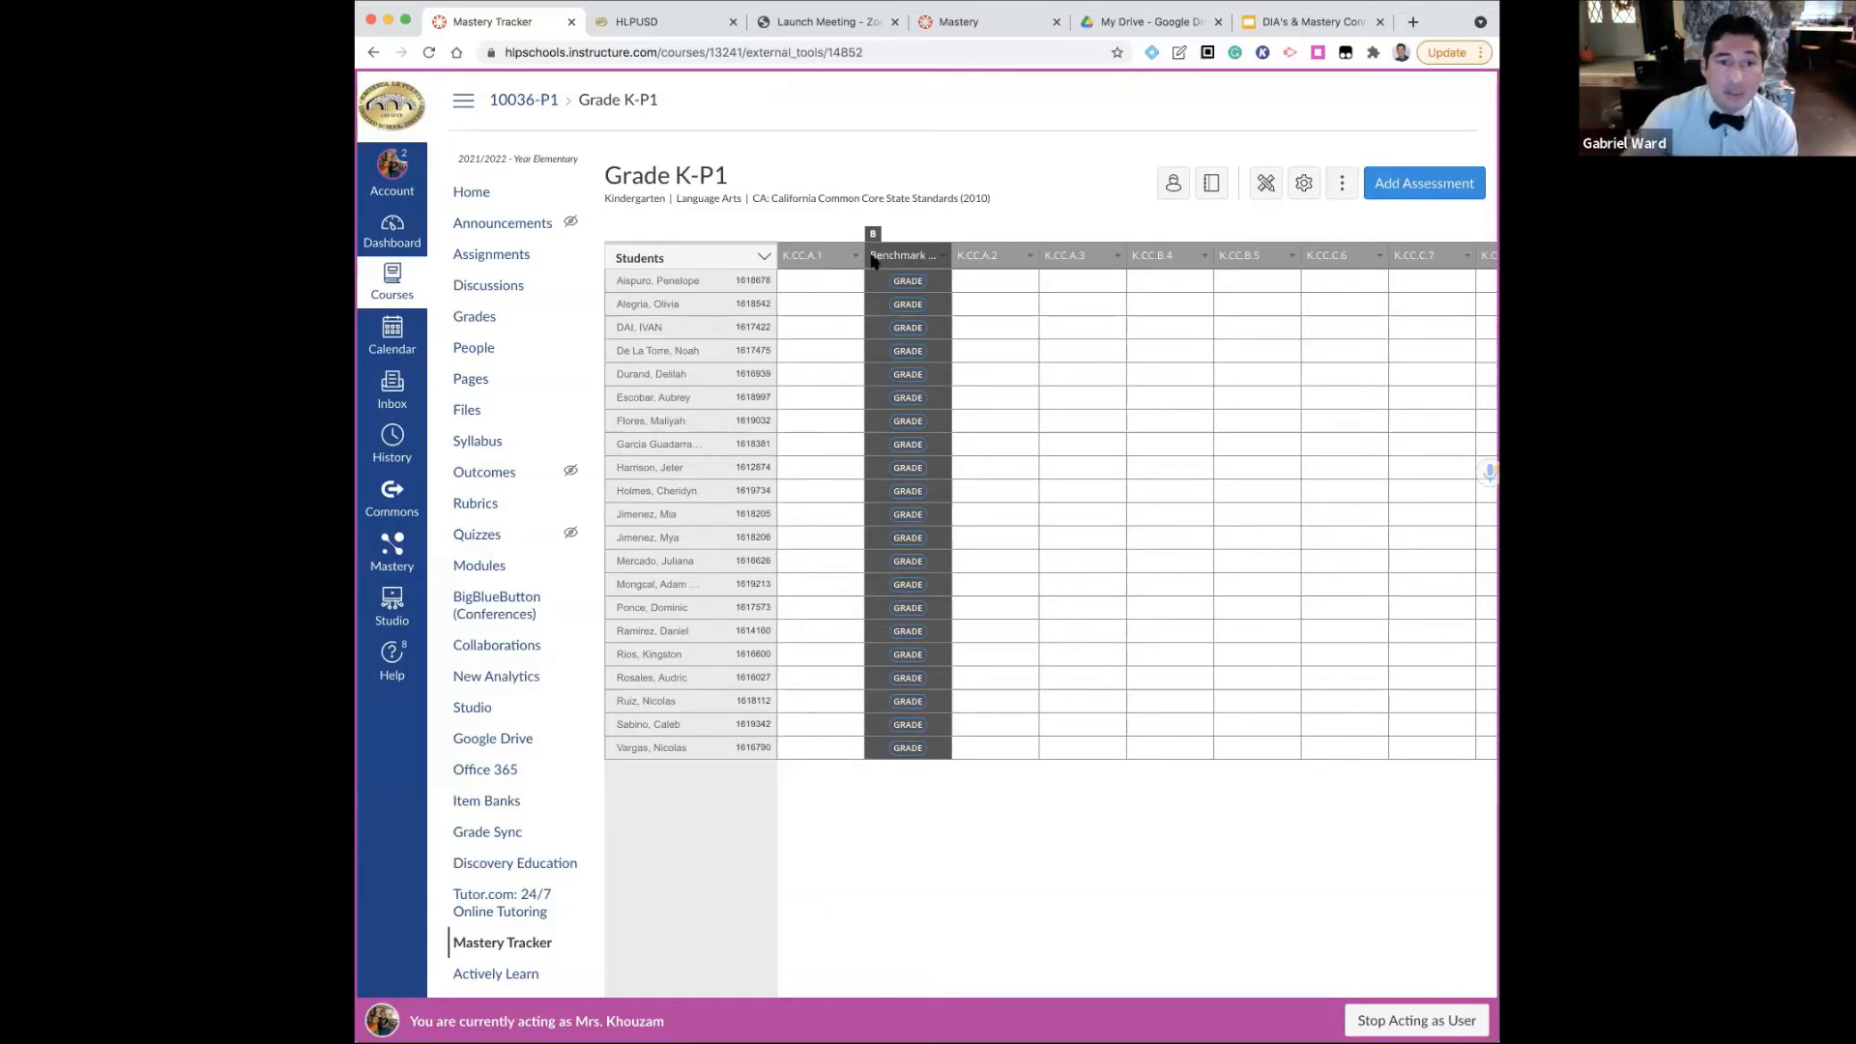
Open the Benchmark Rubric assessment from the tracker, review its Assess options, and close them
click(942, 257)
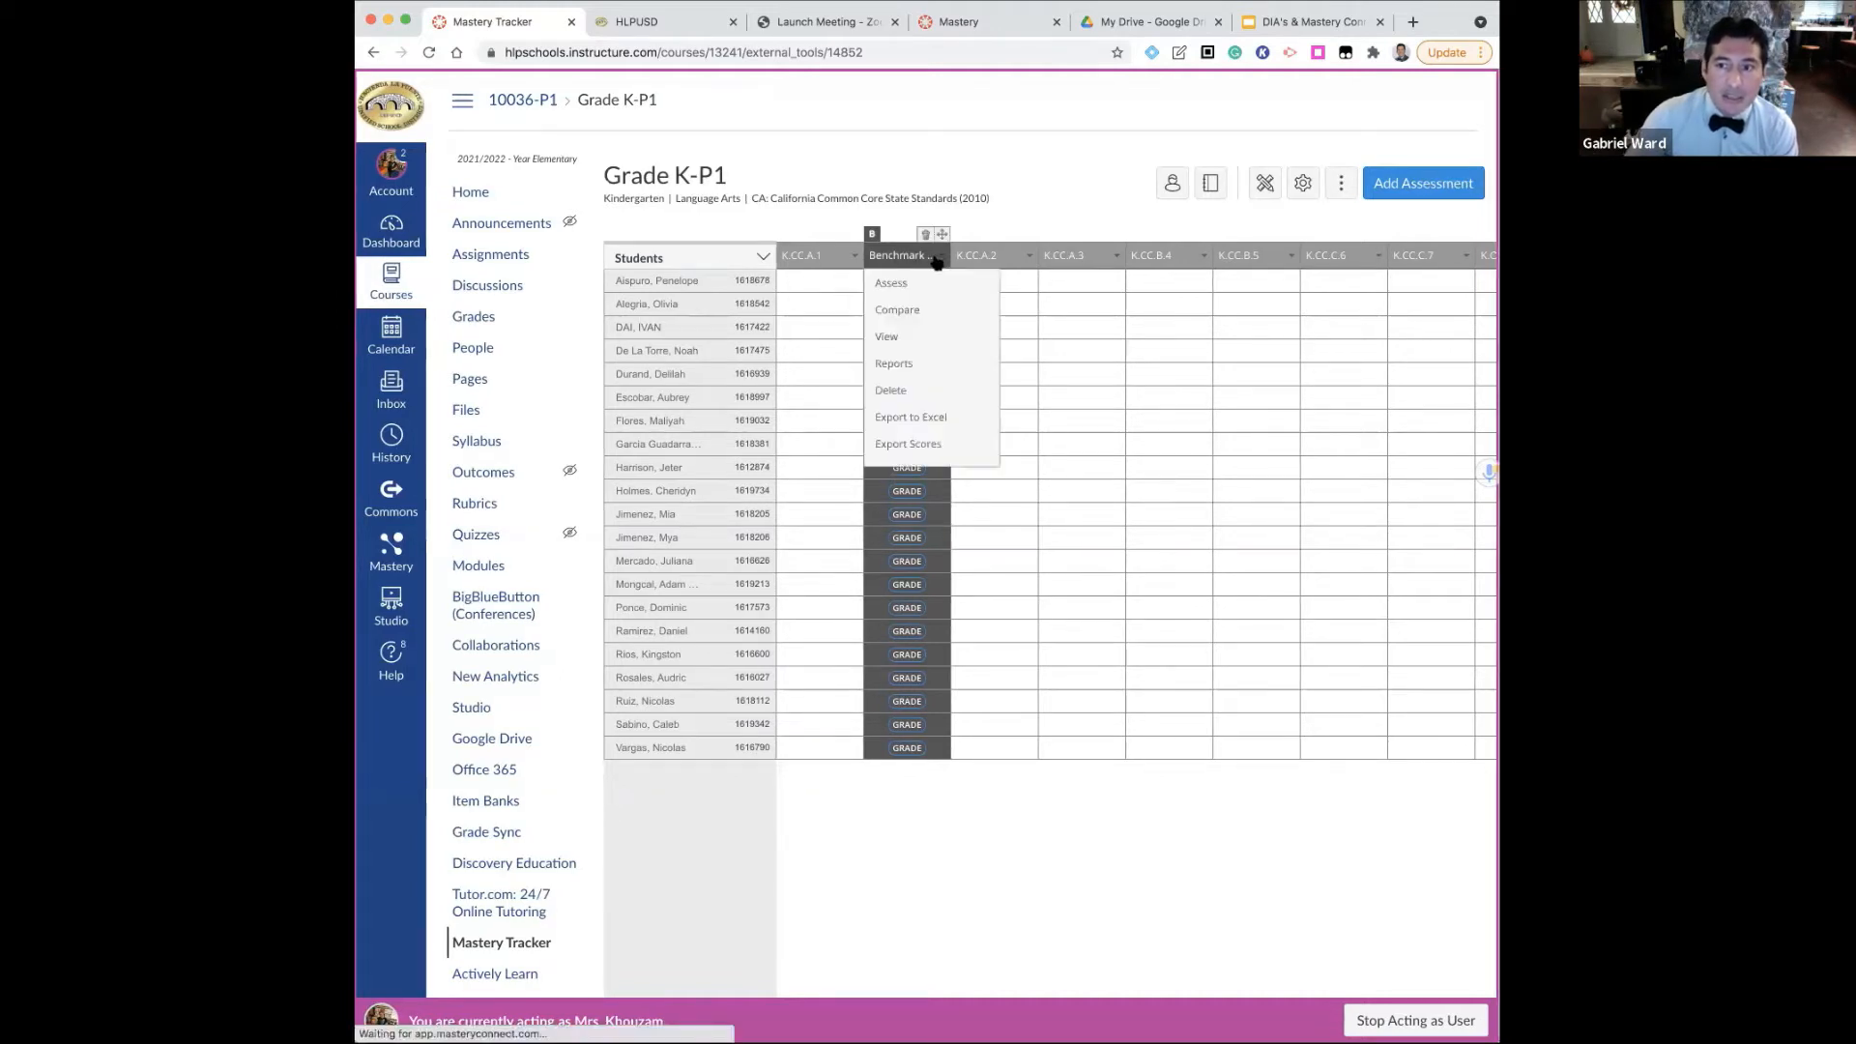
click(899, 293)
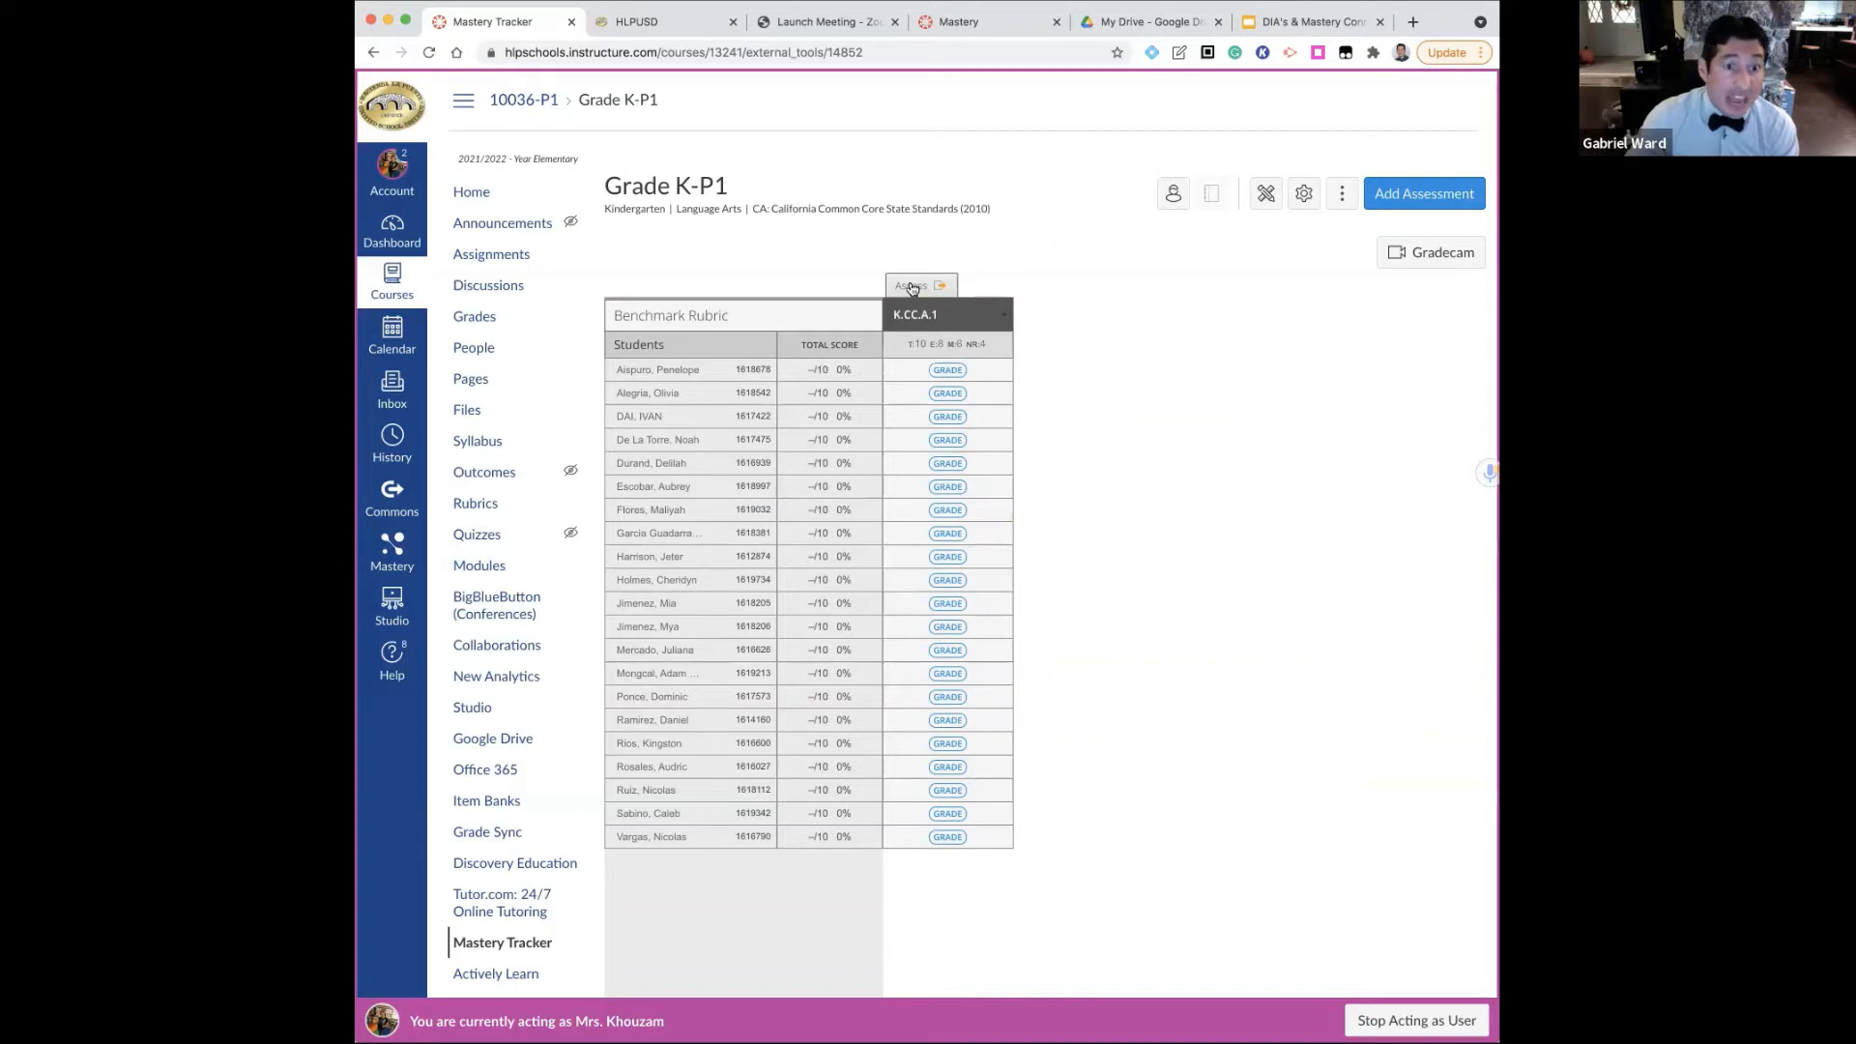
click(912, 287)
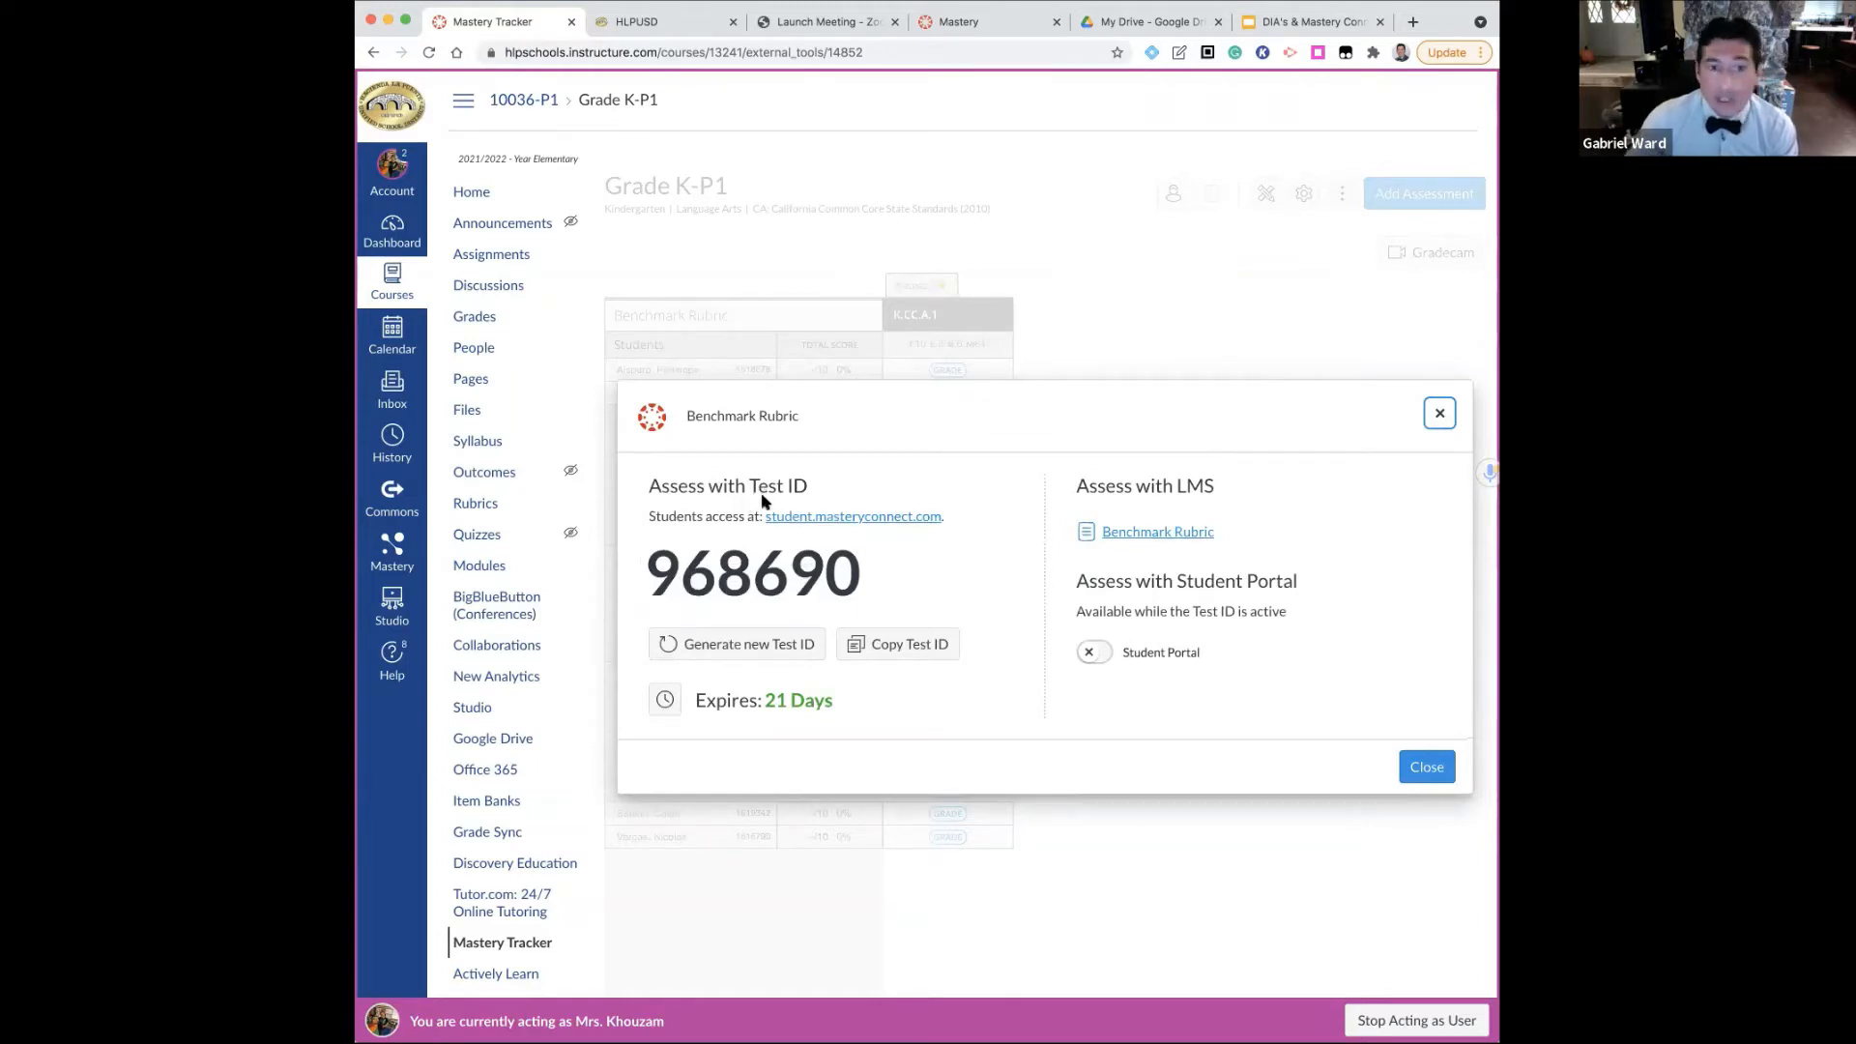
scroll(758, 496, down, 1)
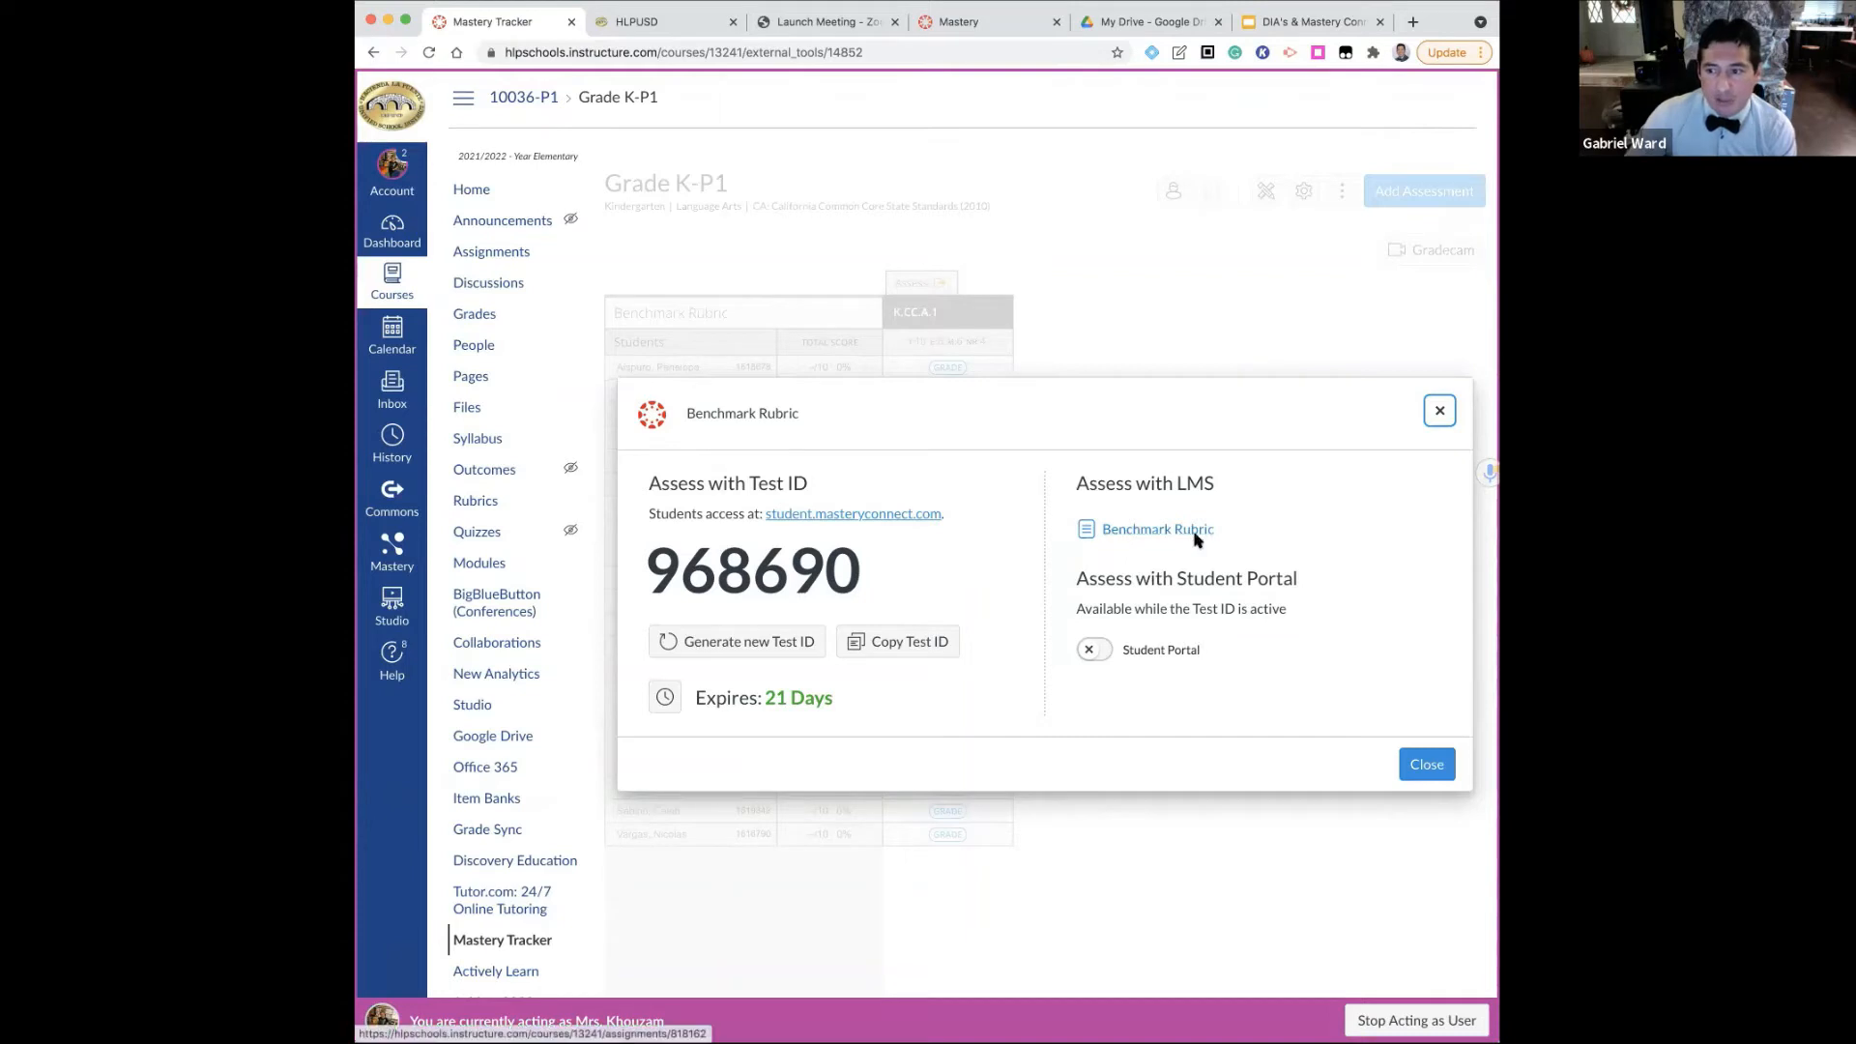
click(1415, 762)
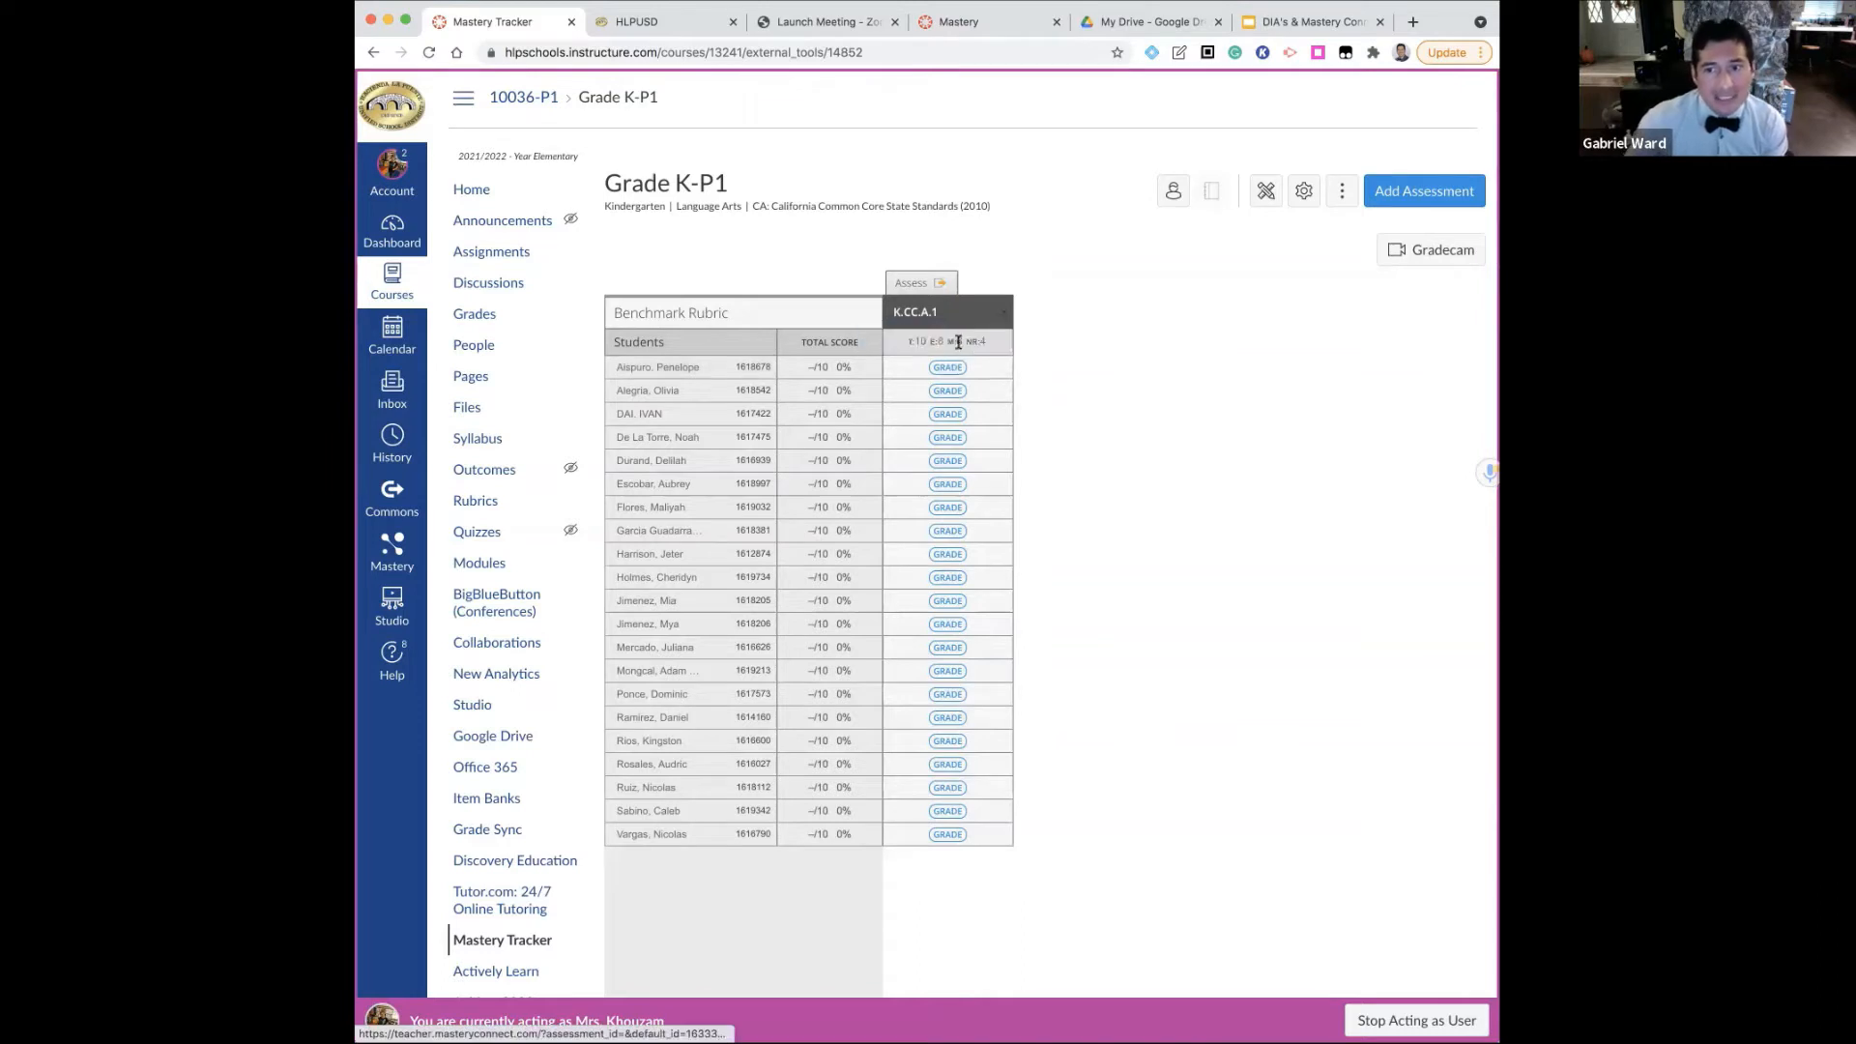
Try giving the first student a score of 10 on the Benchmark Rubric and close the grading view without saving
click(957, 367)
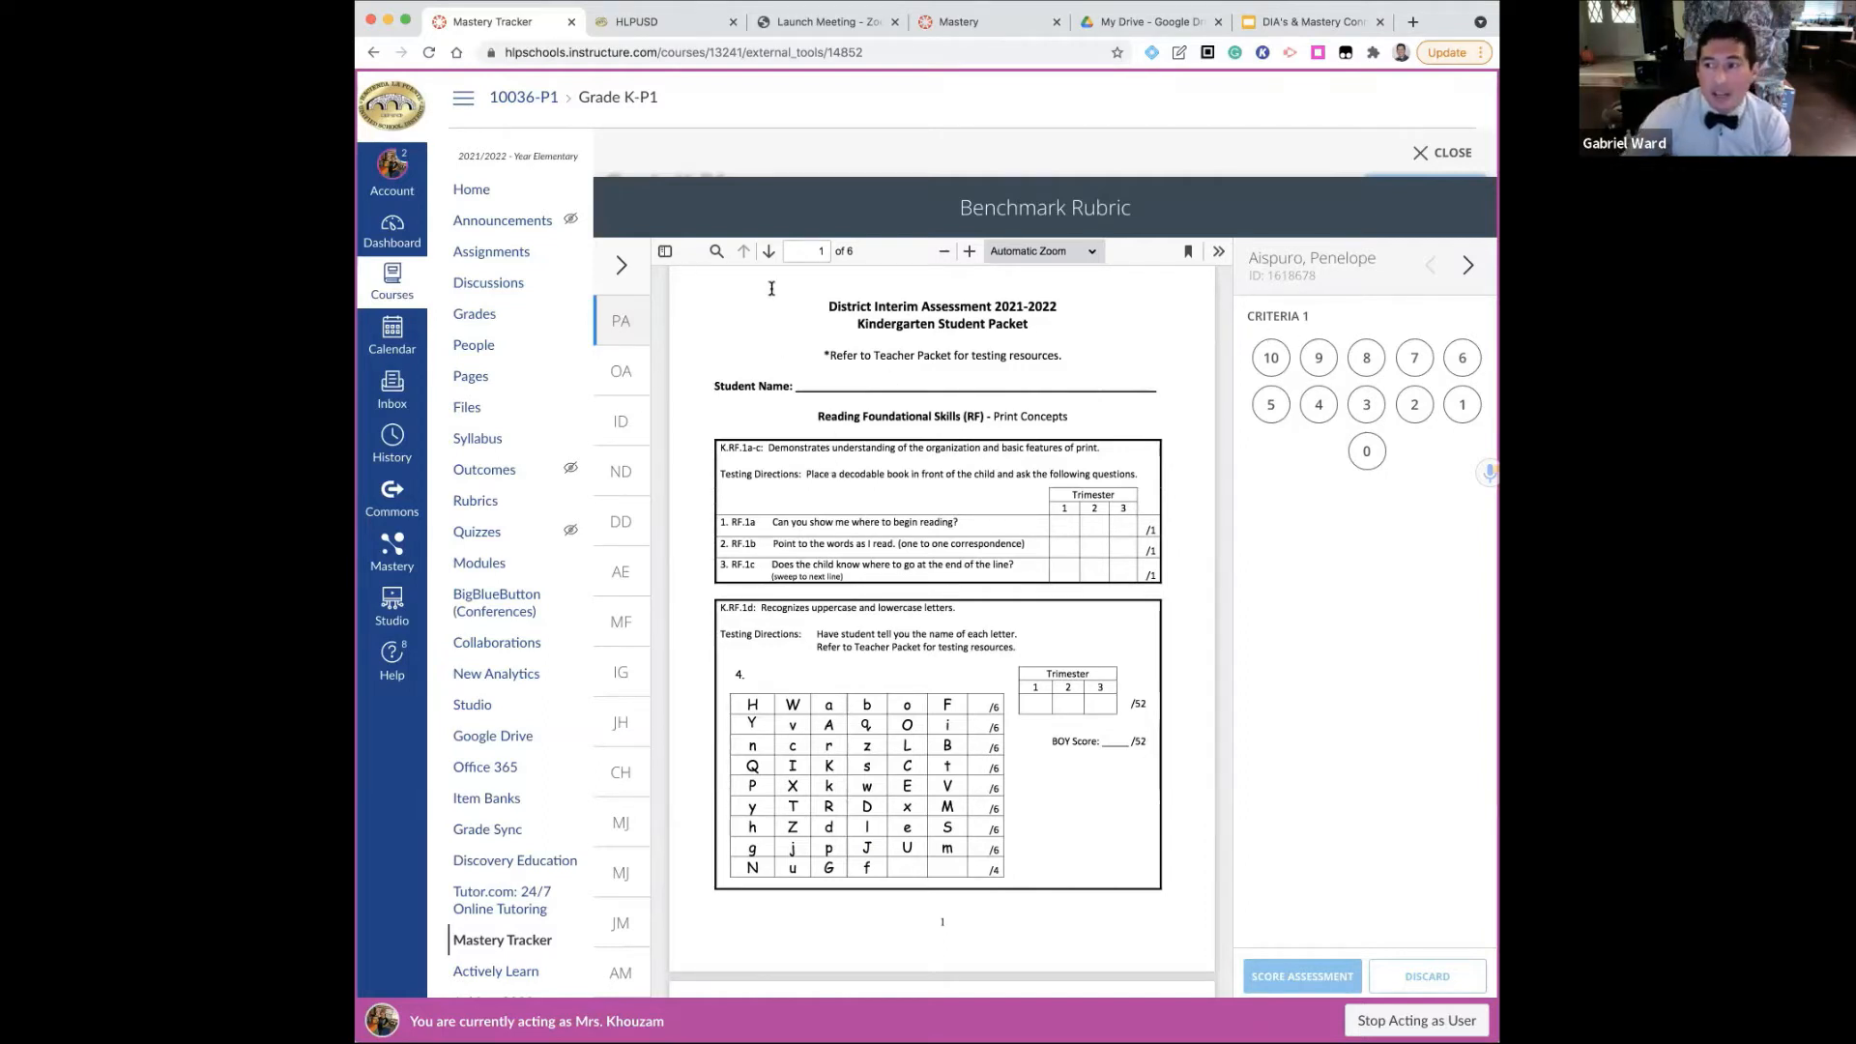
click(1282, 367)
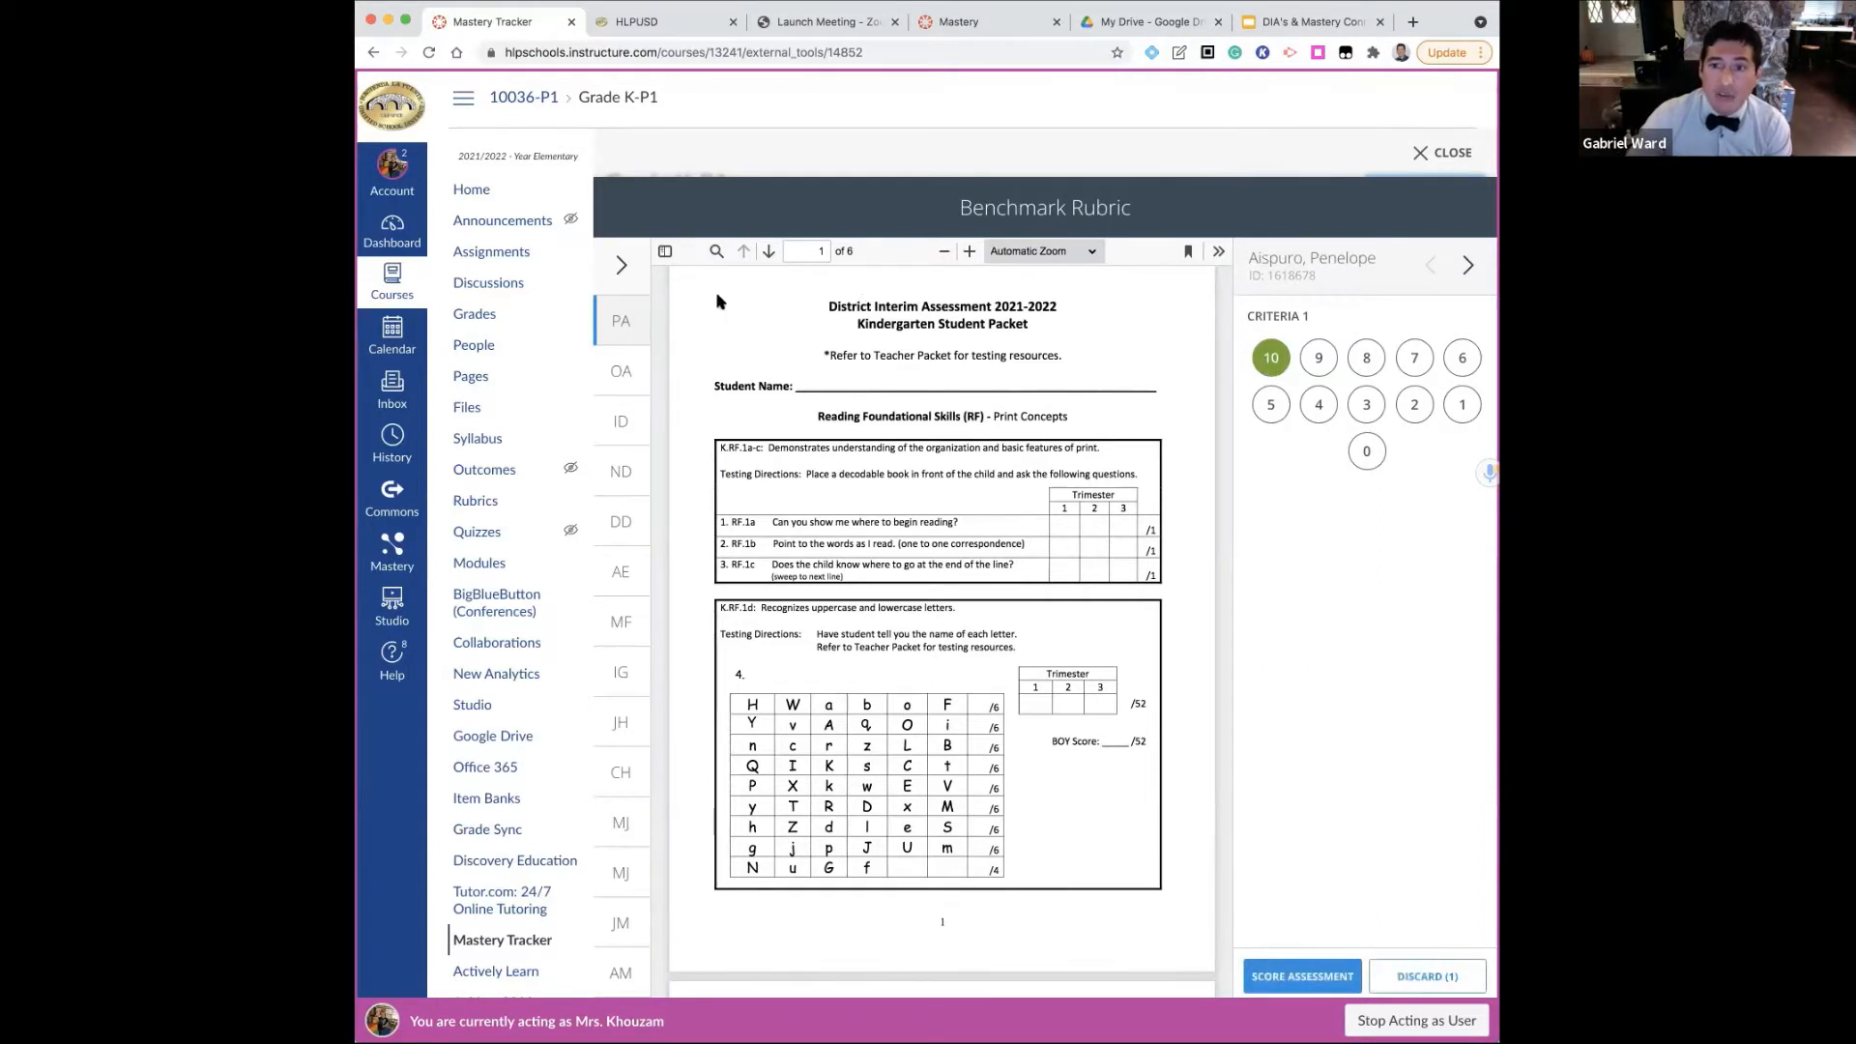
click(1468, 265)
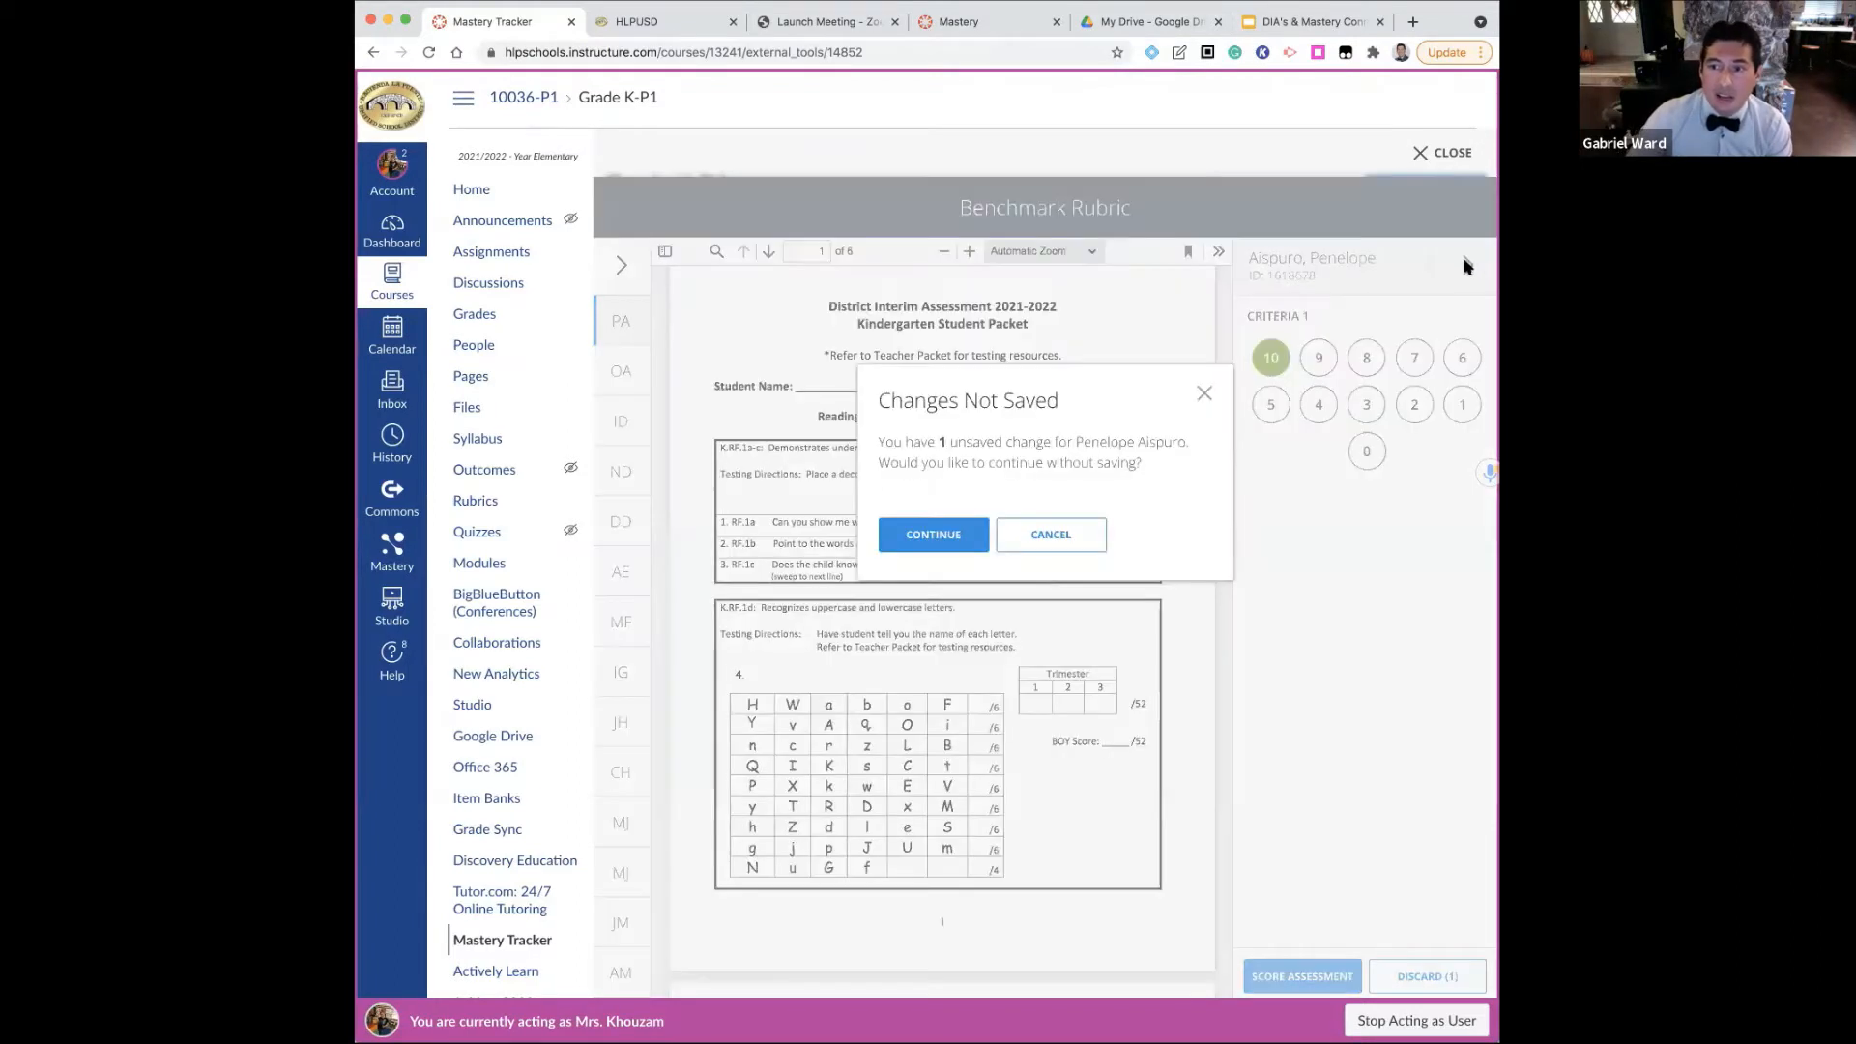
click(1210, 401)
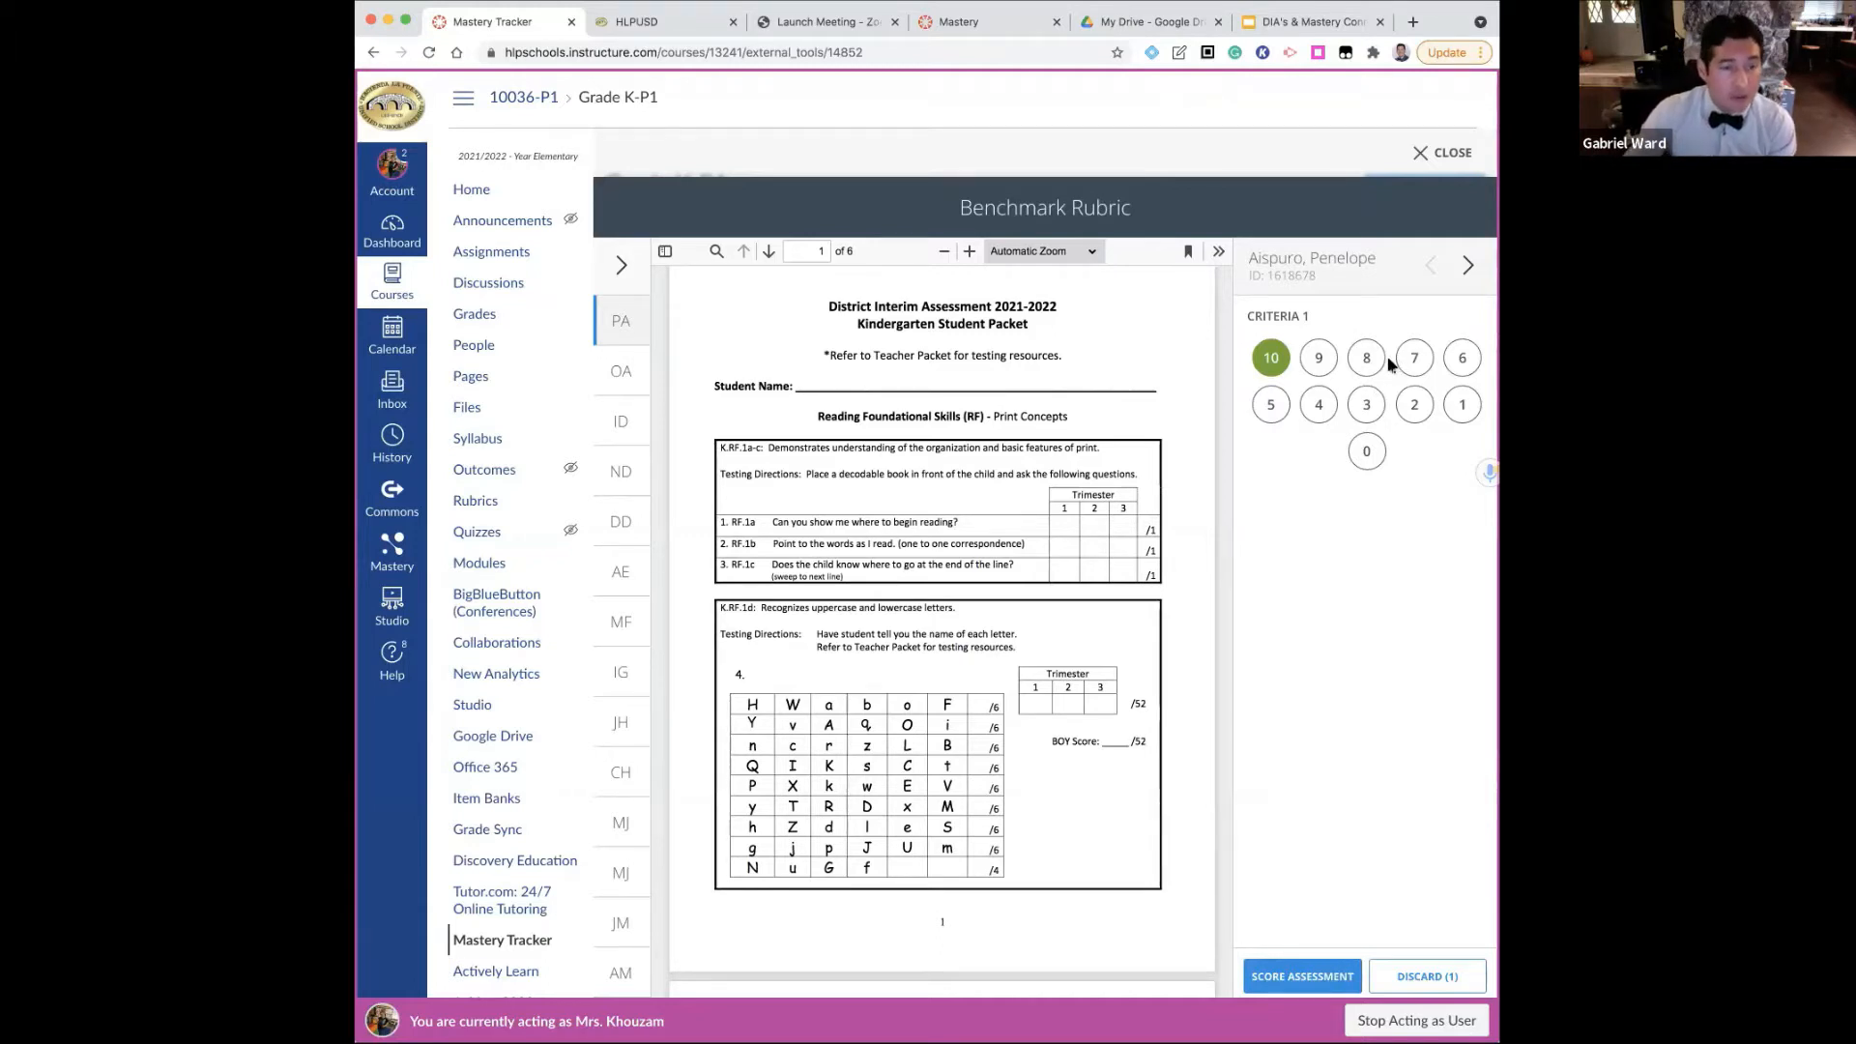
click(1420, 154)
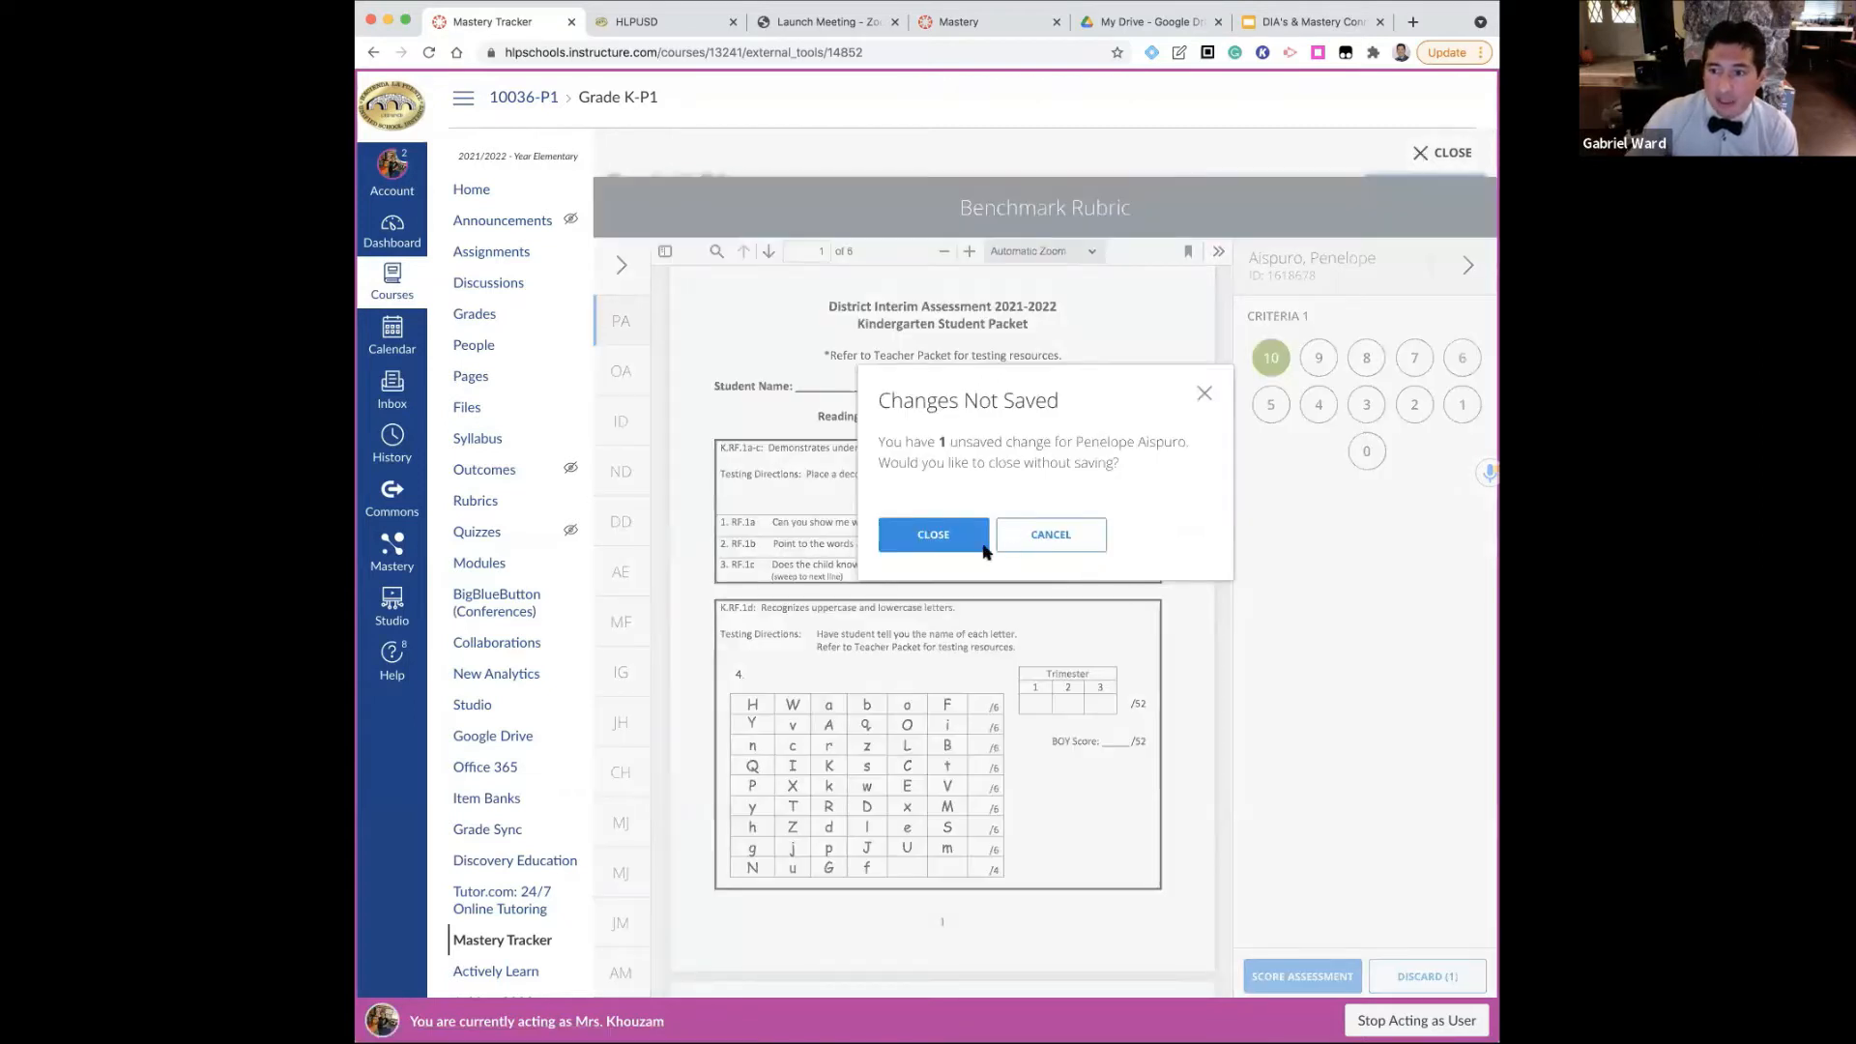
click(950, 542)
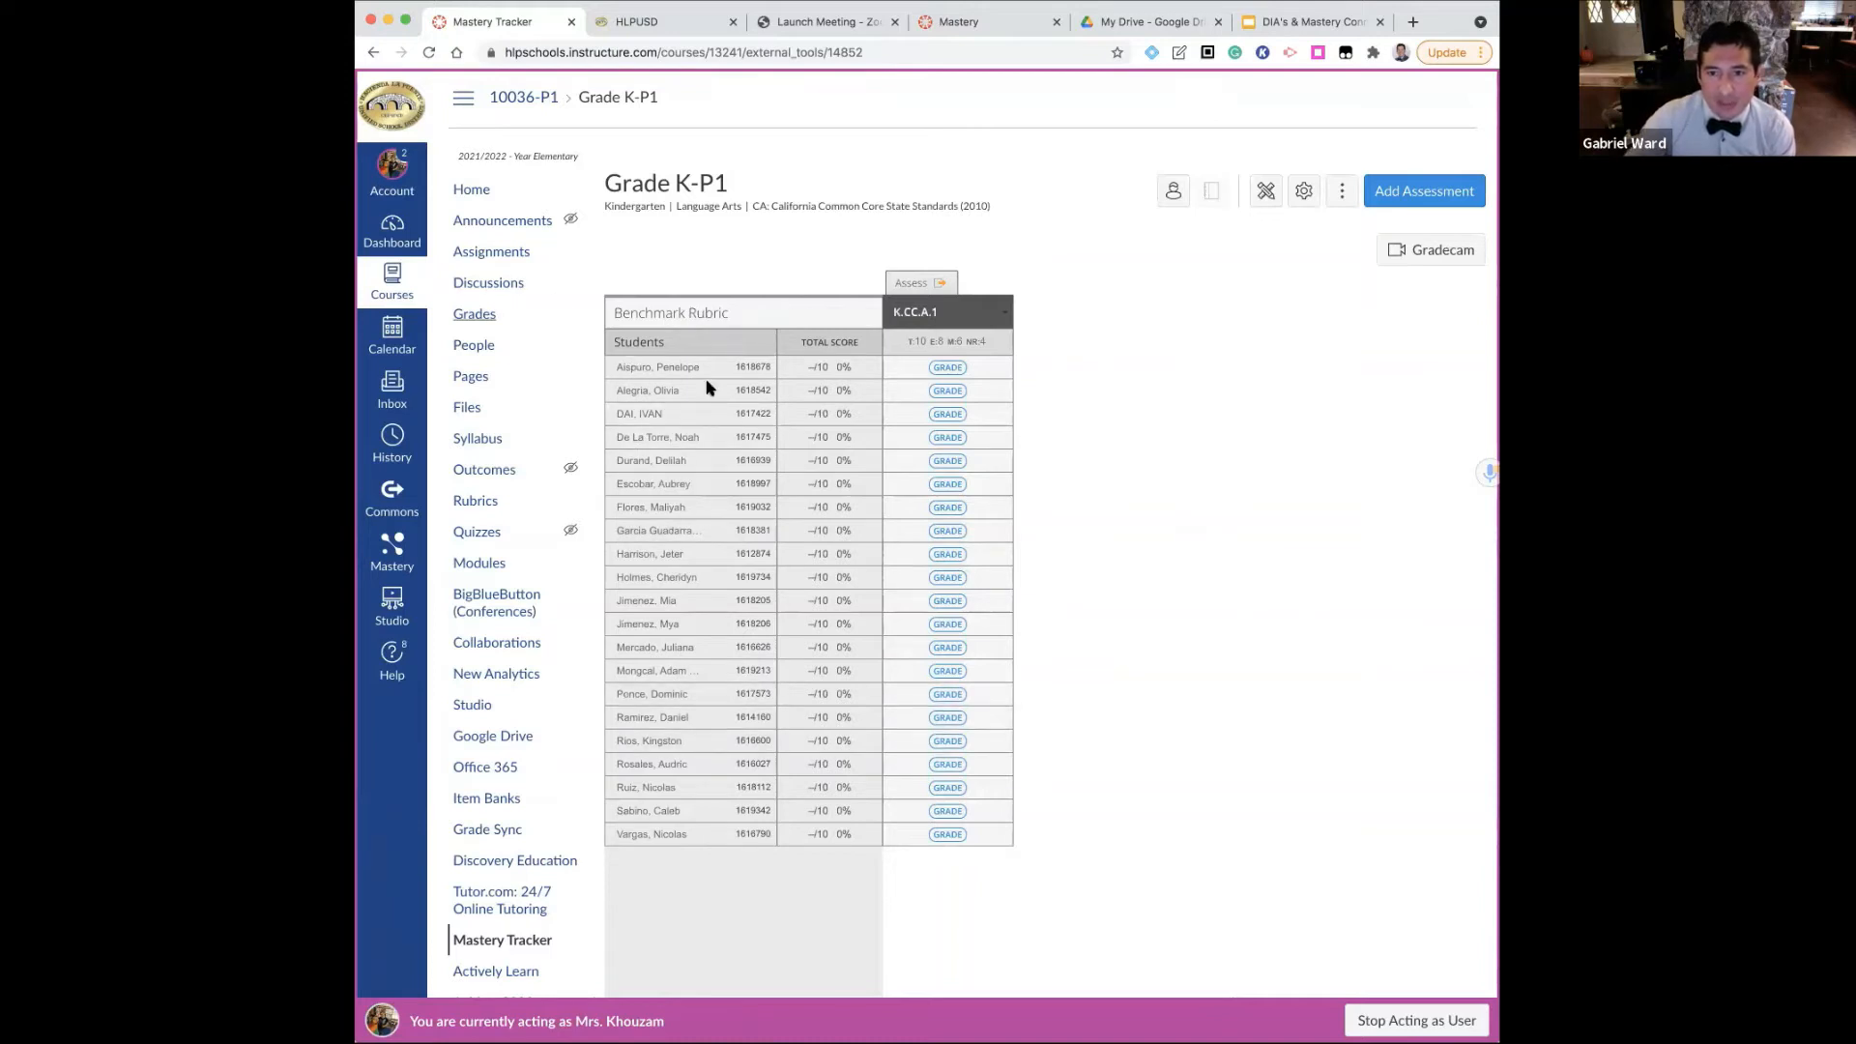
Leave the Benchmark Rubric and return to the Grade K-P1 course home page
scroll(464, 208, down, 1)
click(461, 186)
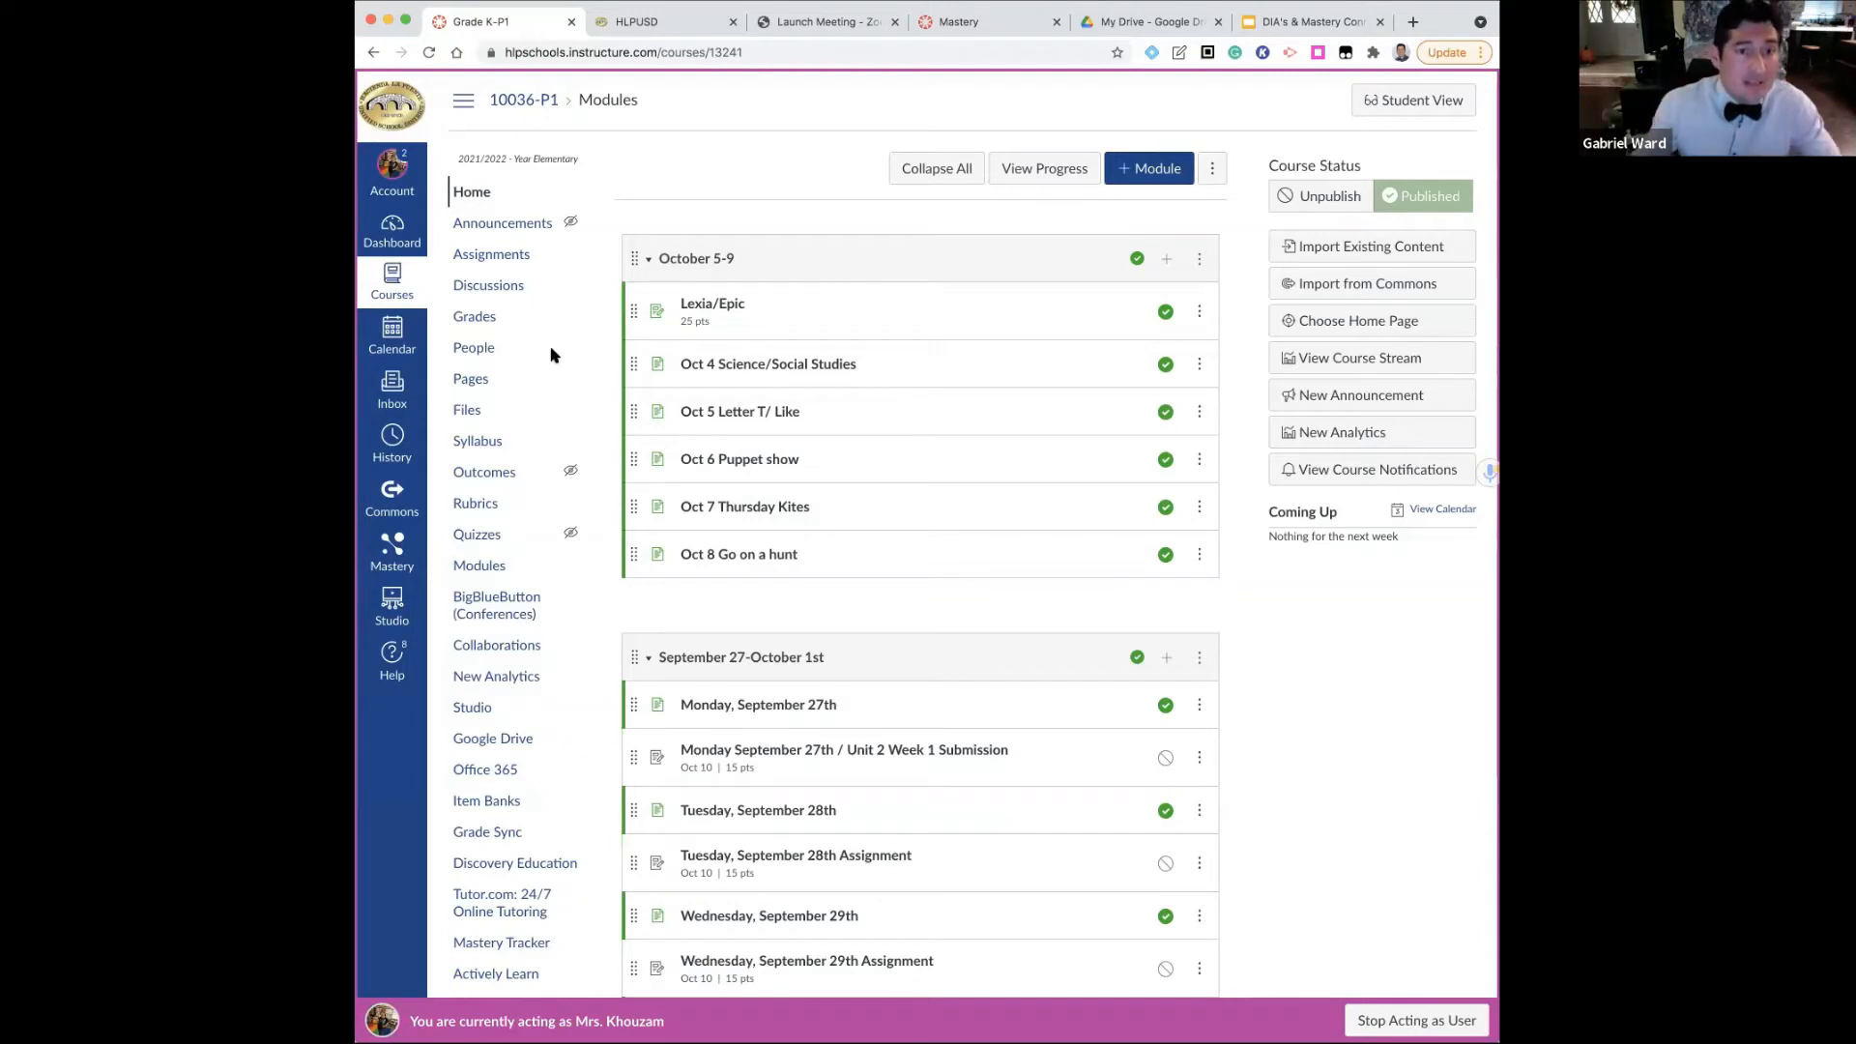
Go to the course's assignments, open the second item in the Assignments group, and start editing its settings
click(477, 258)
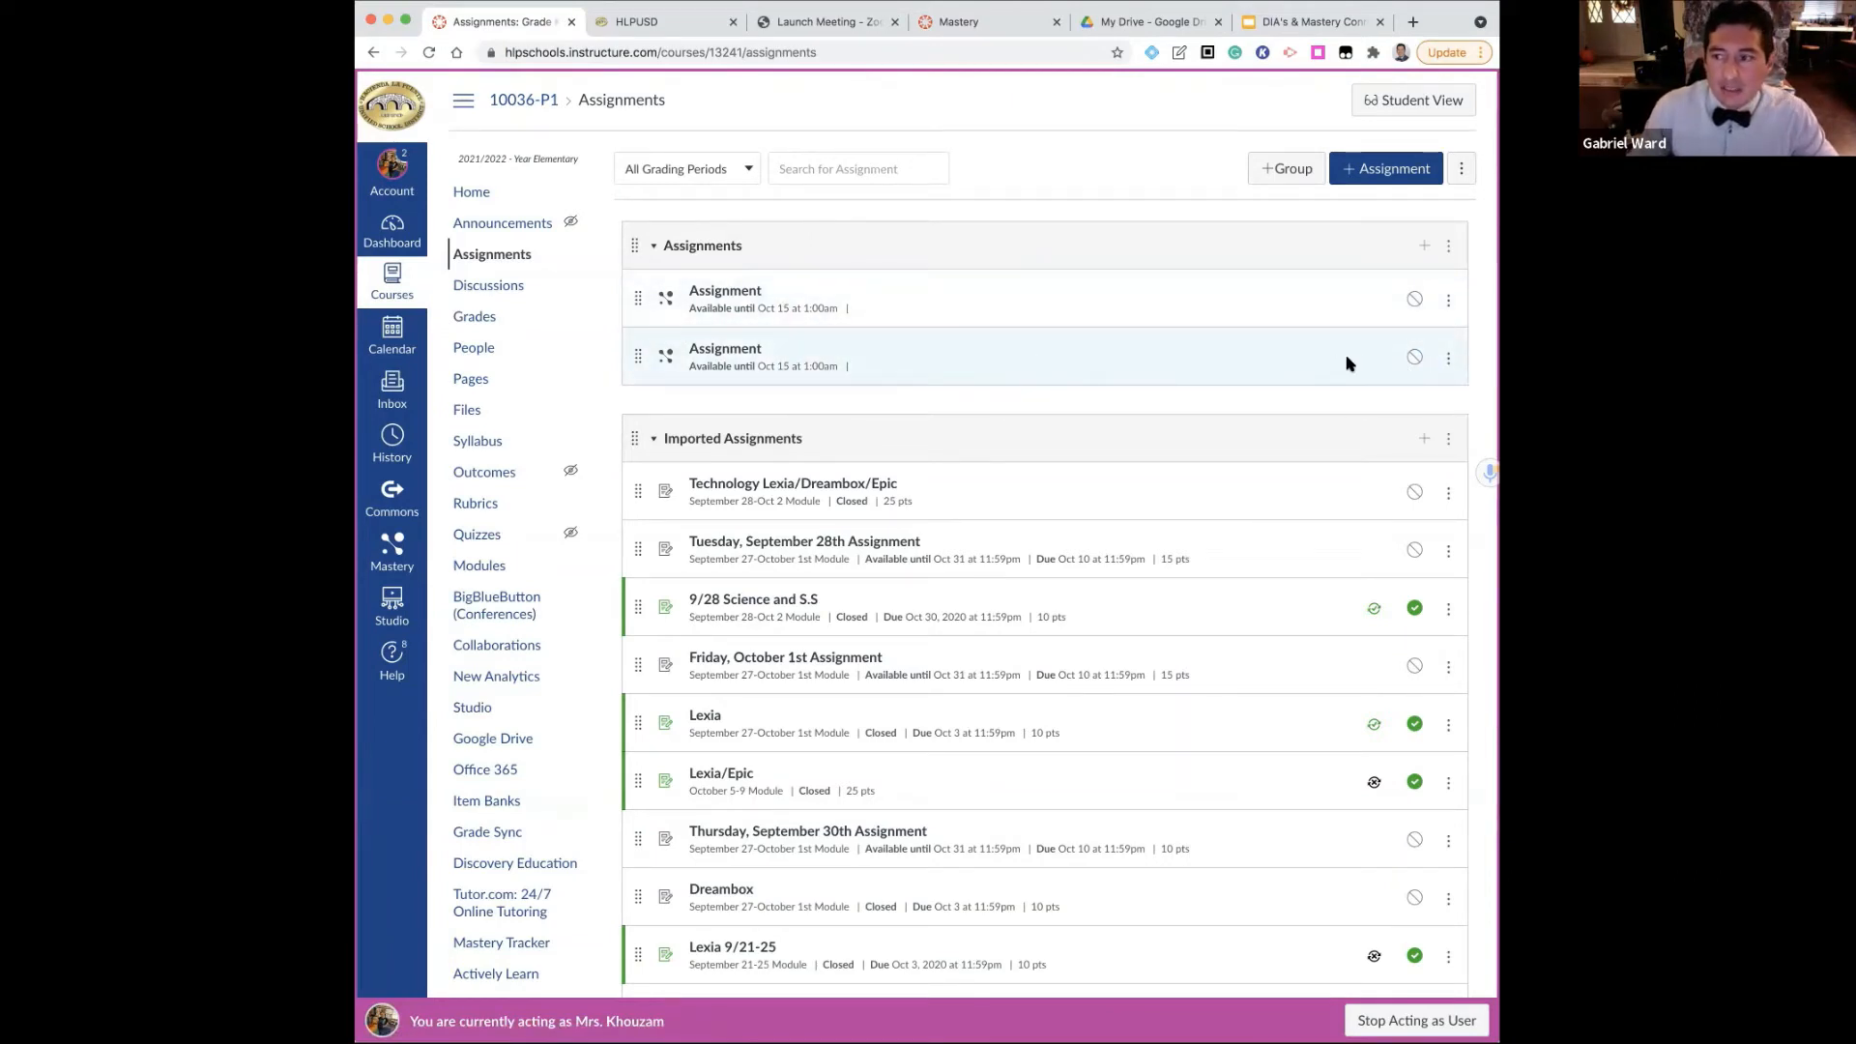
click(712, 353)
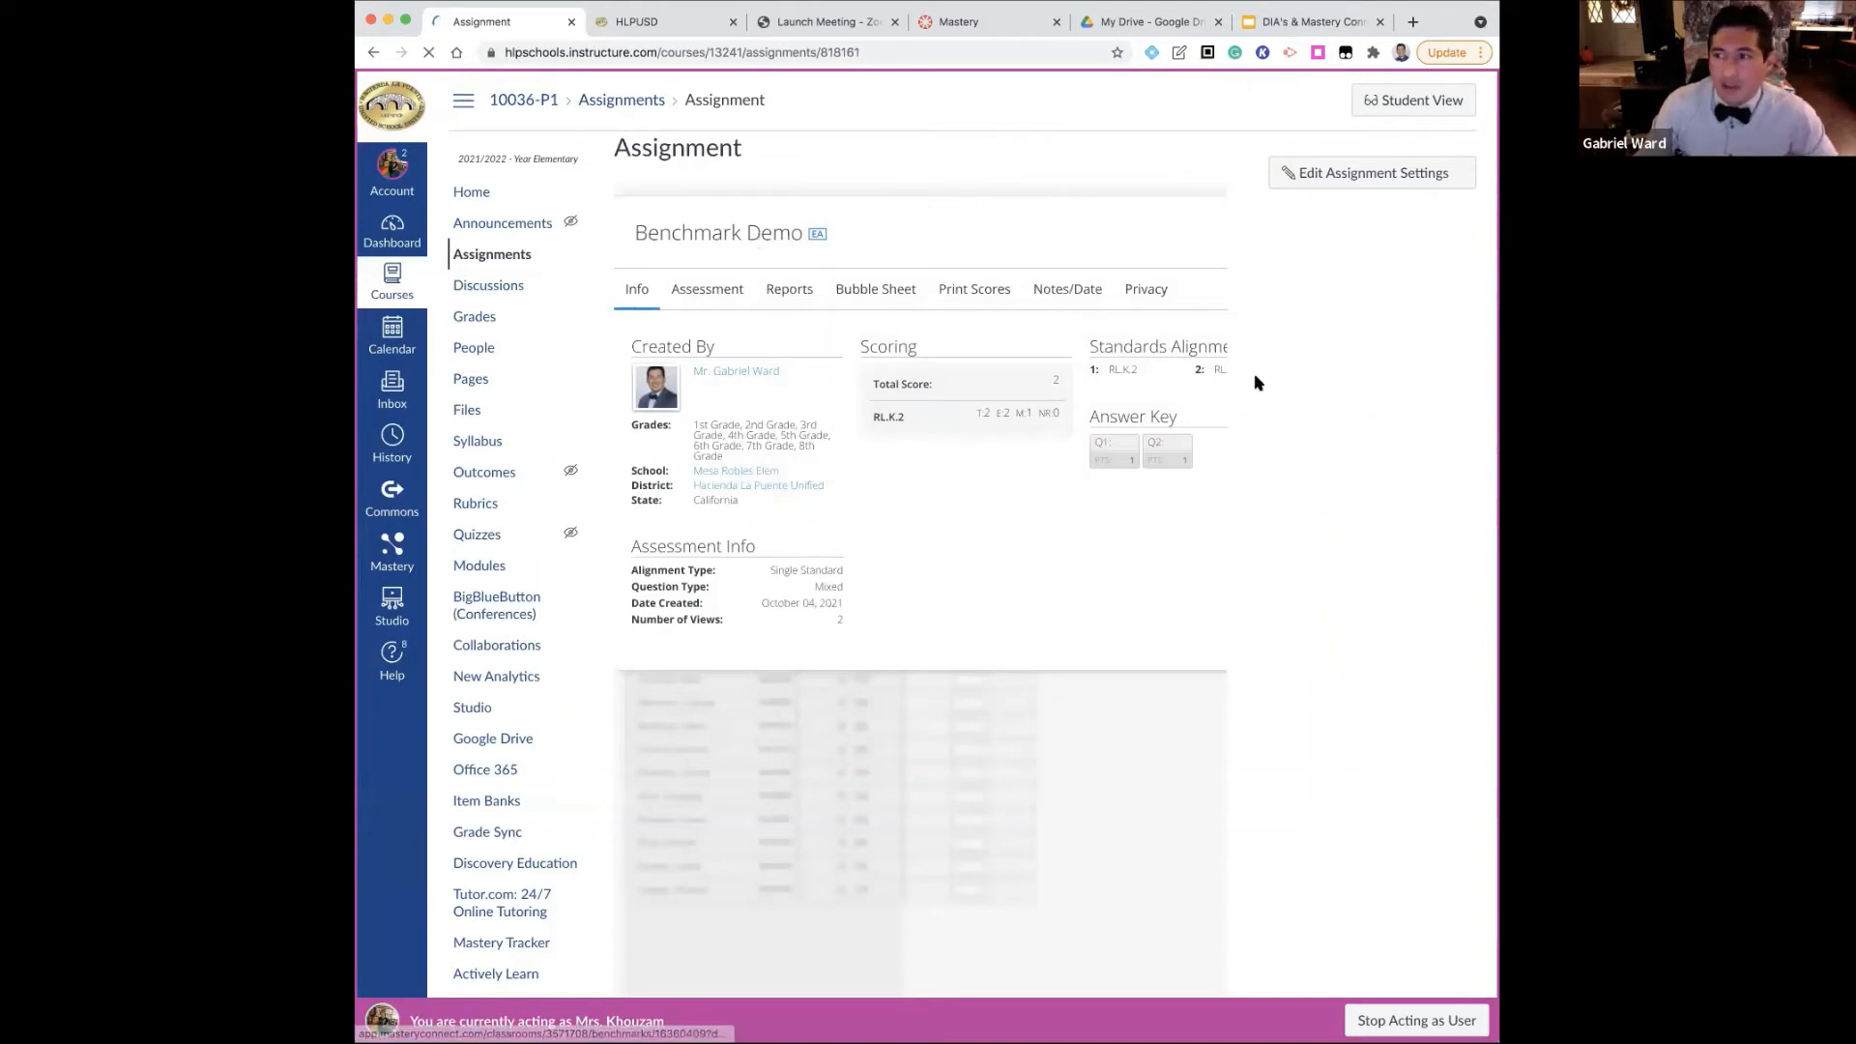
click(1312, 182)
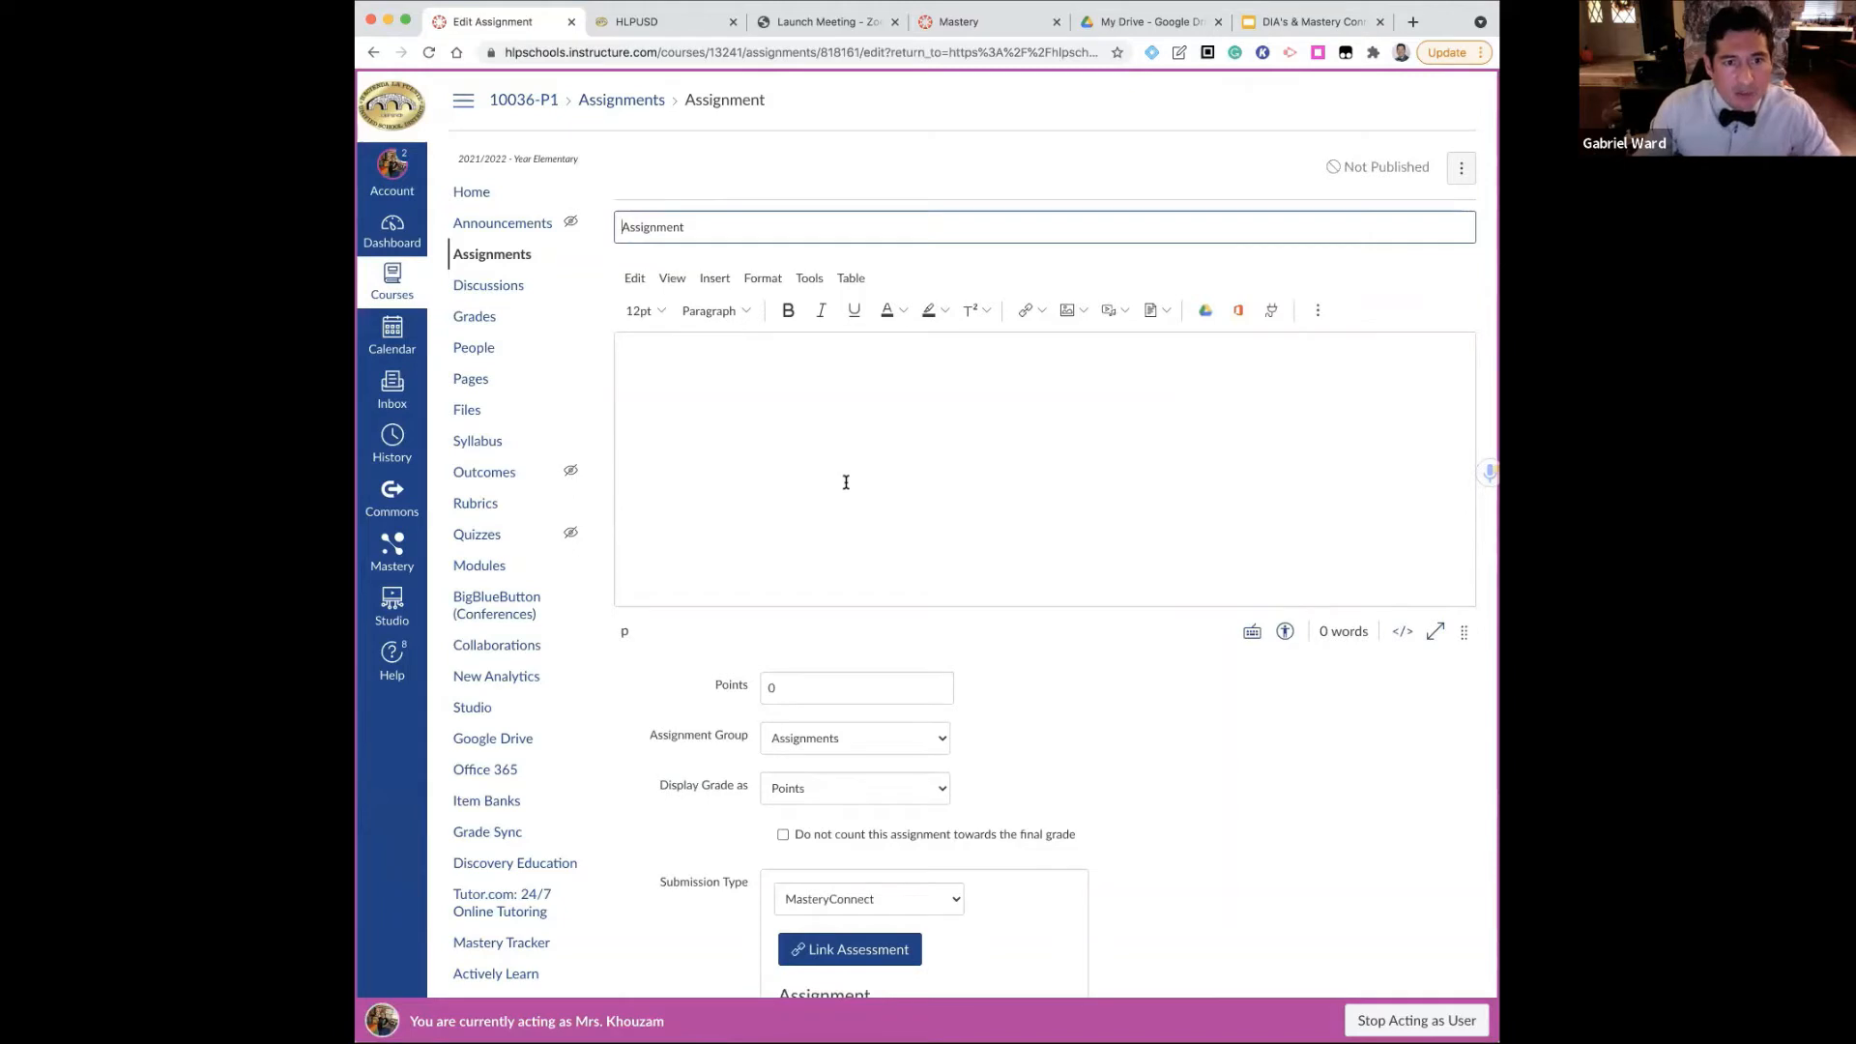
Set the assignment's due date to Oct 15 12pm for everyone
scroll(846, 483, down, 3)
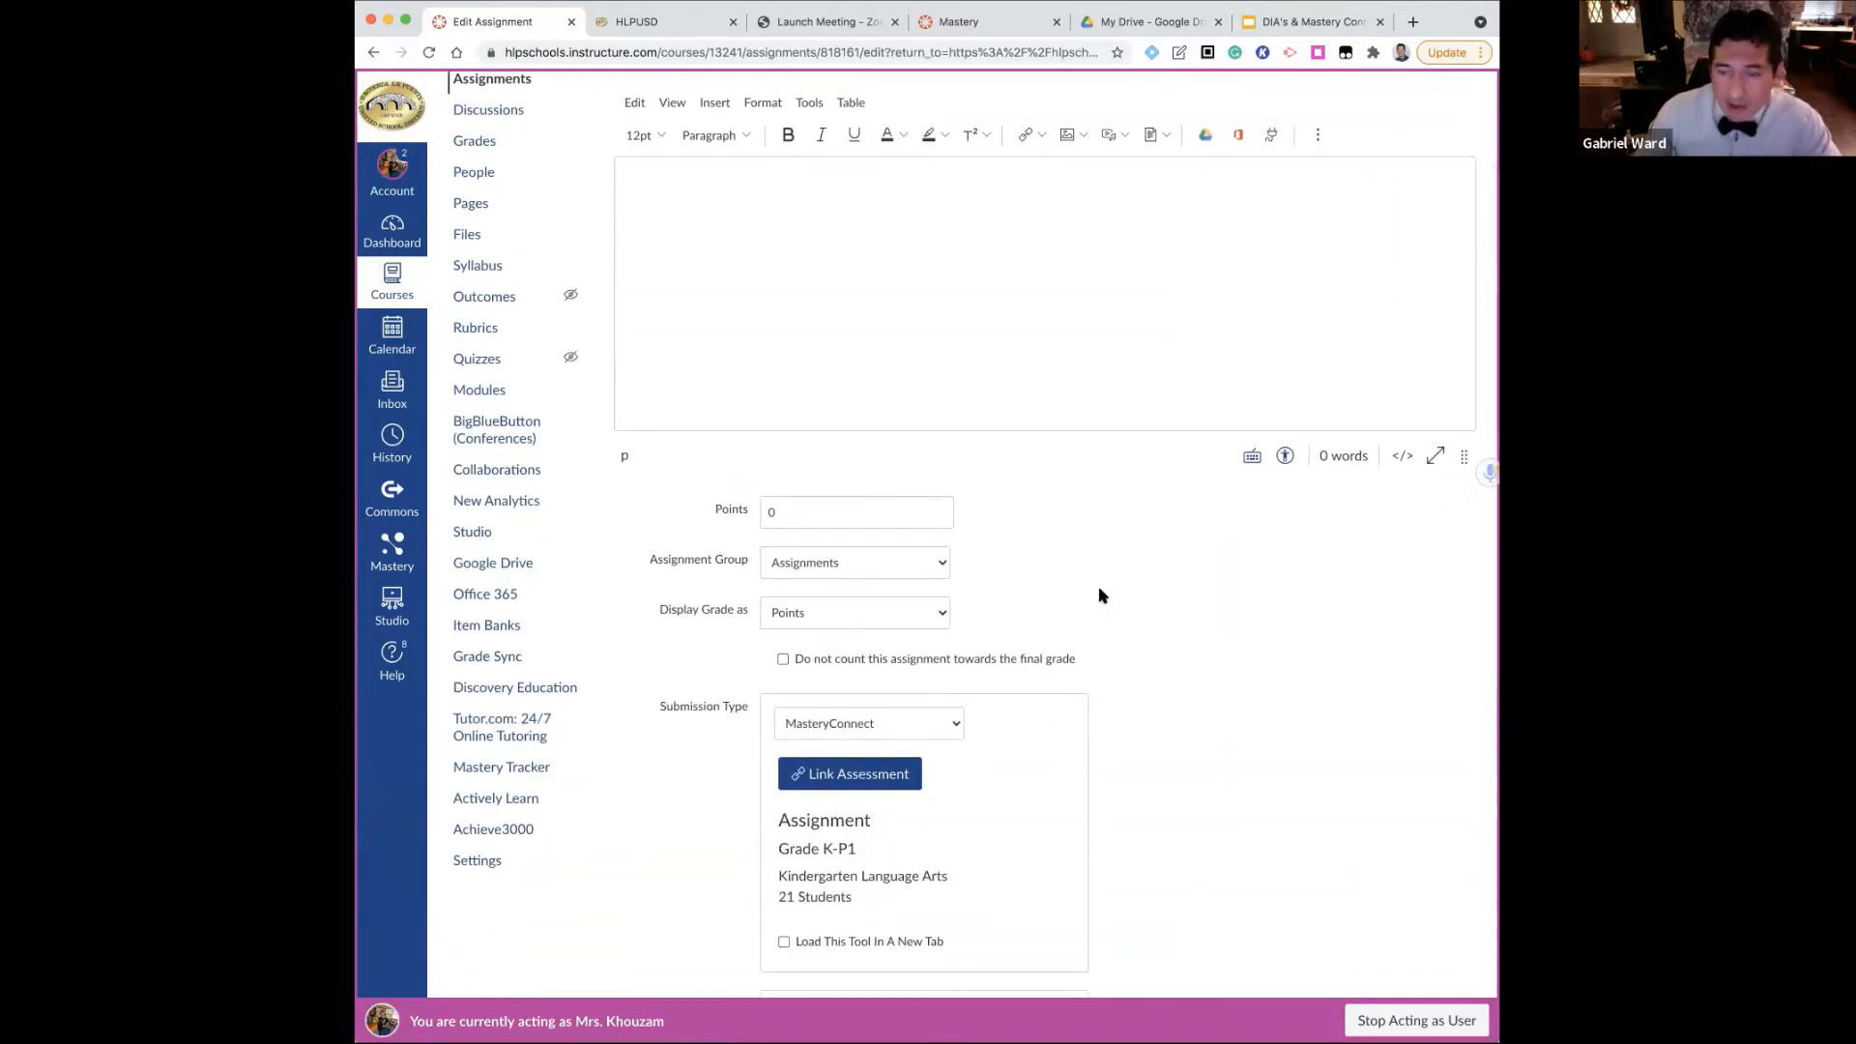
scroll(1102, 588, down, 2)
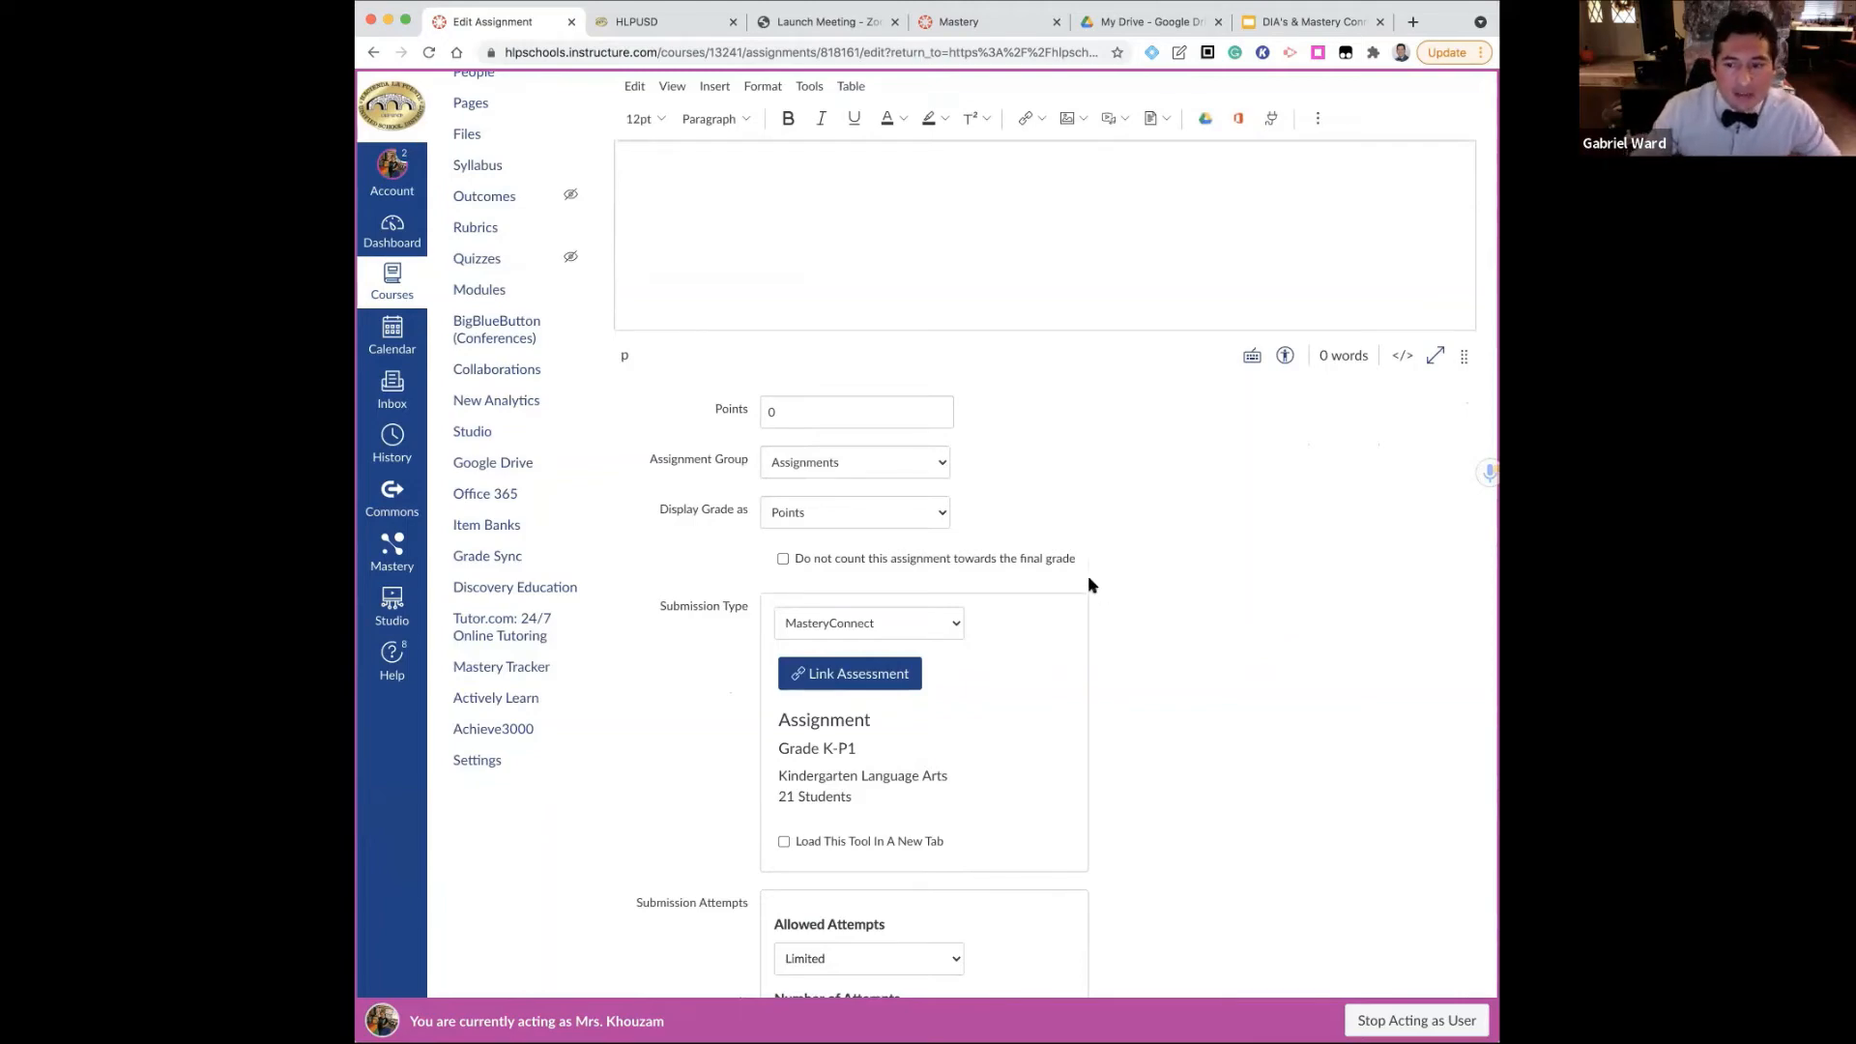
scroll(1089, 623, down, 10)
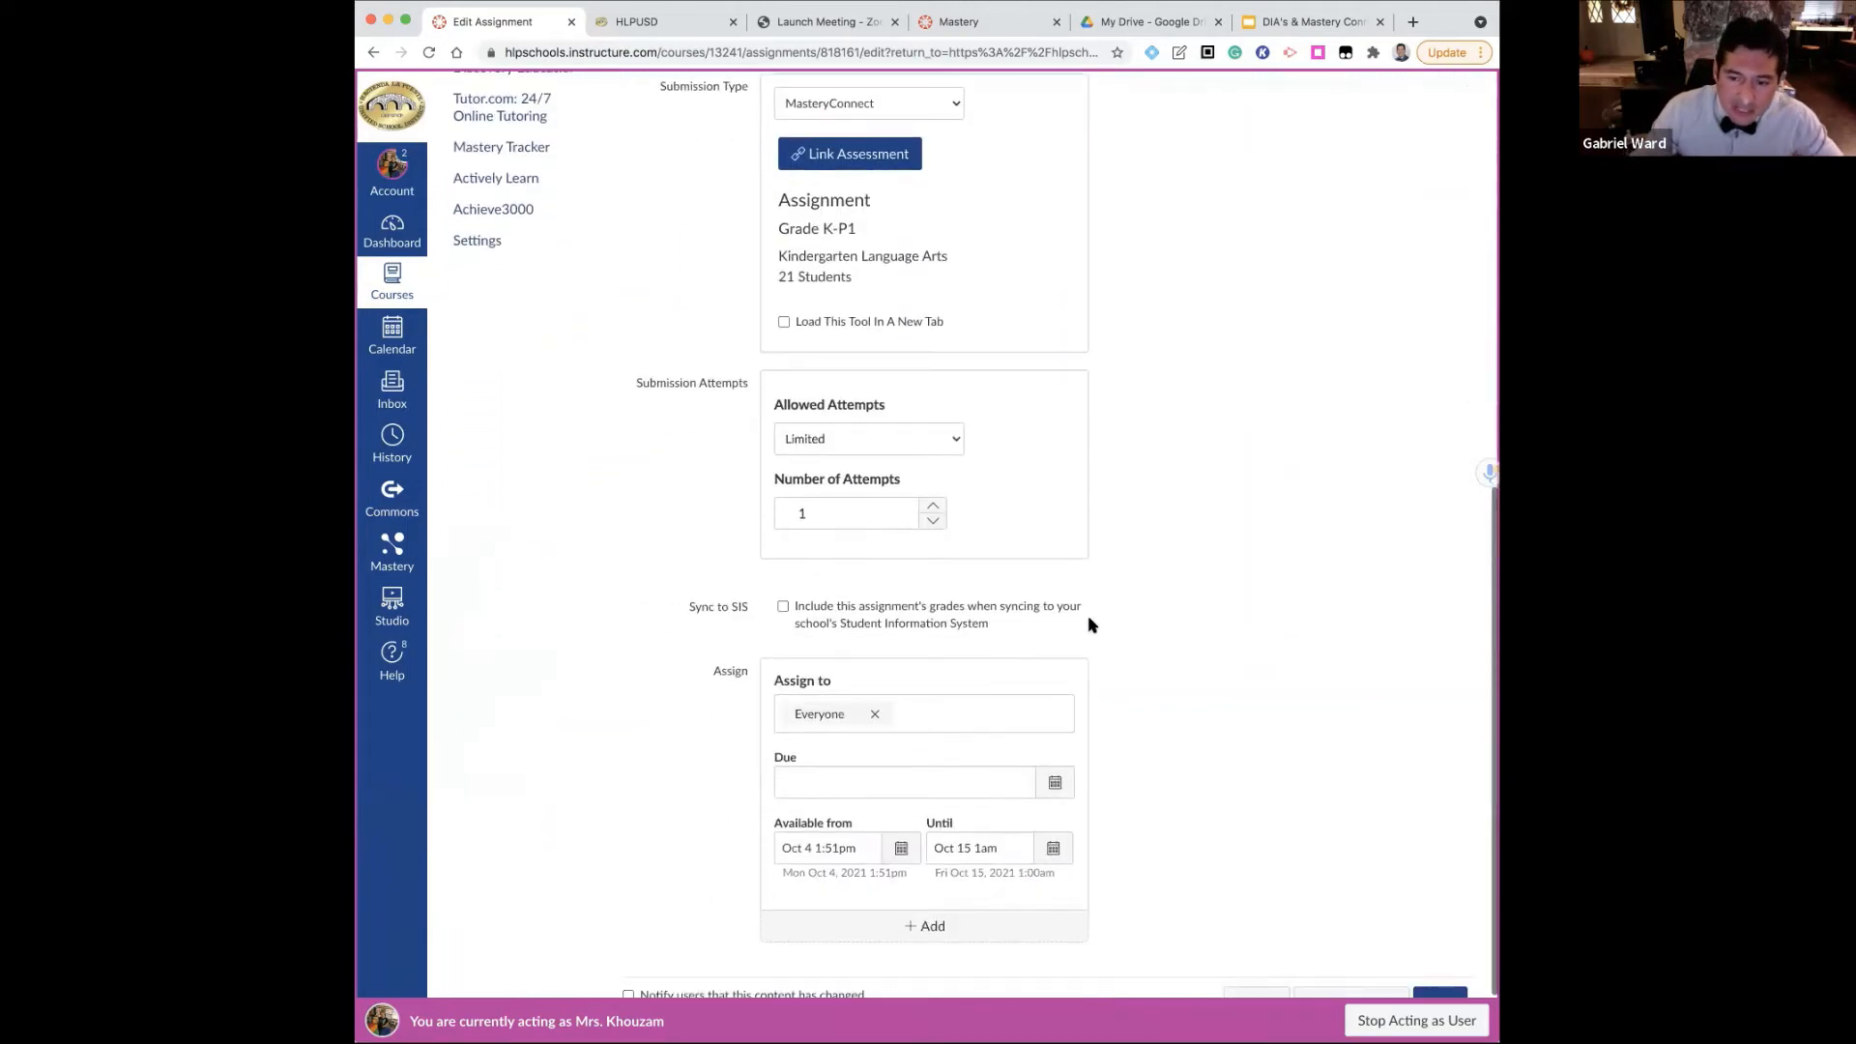
scroll(1089, 622, down, 2)
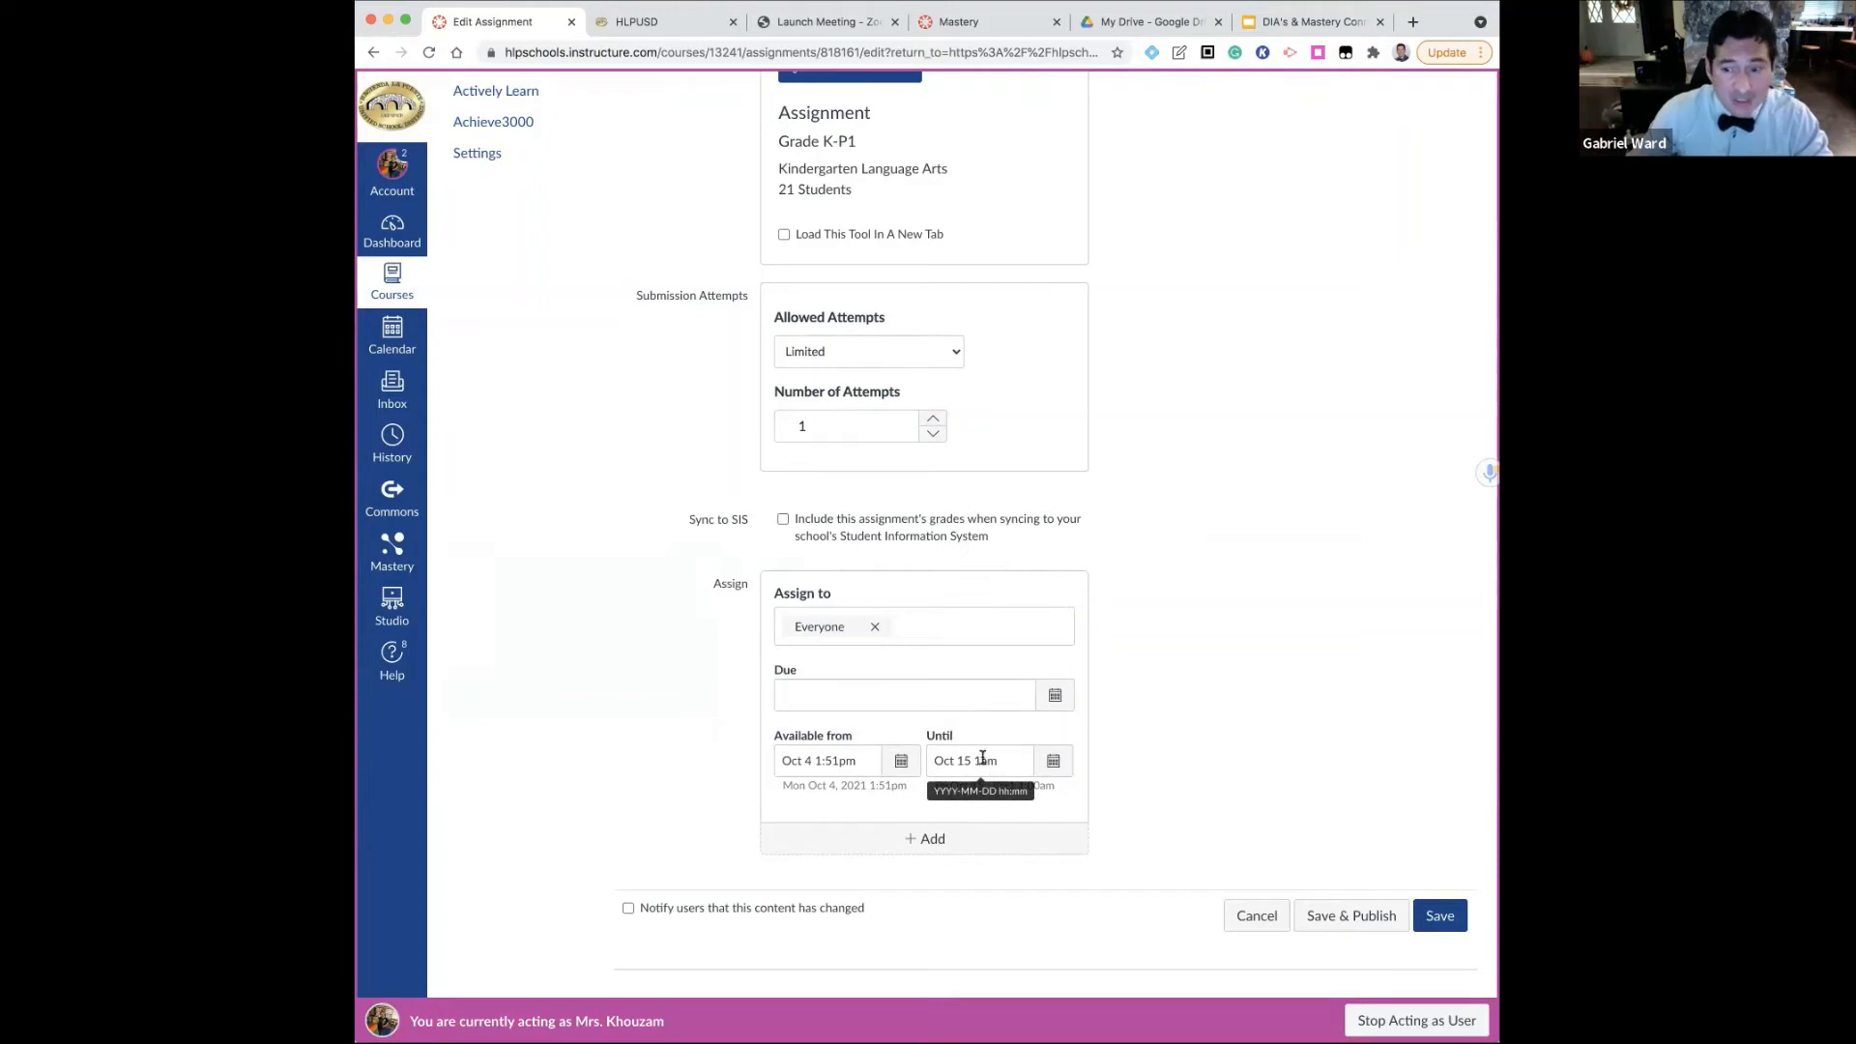
click(826, 688)
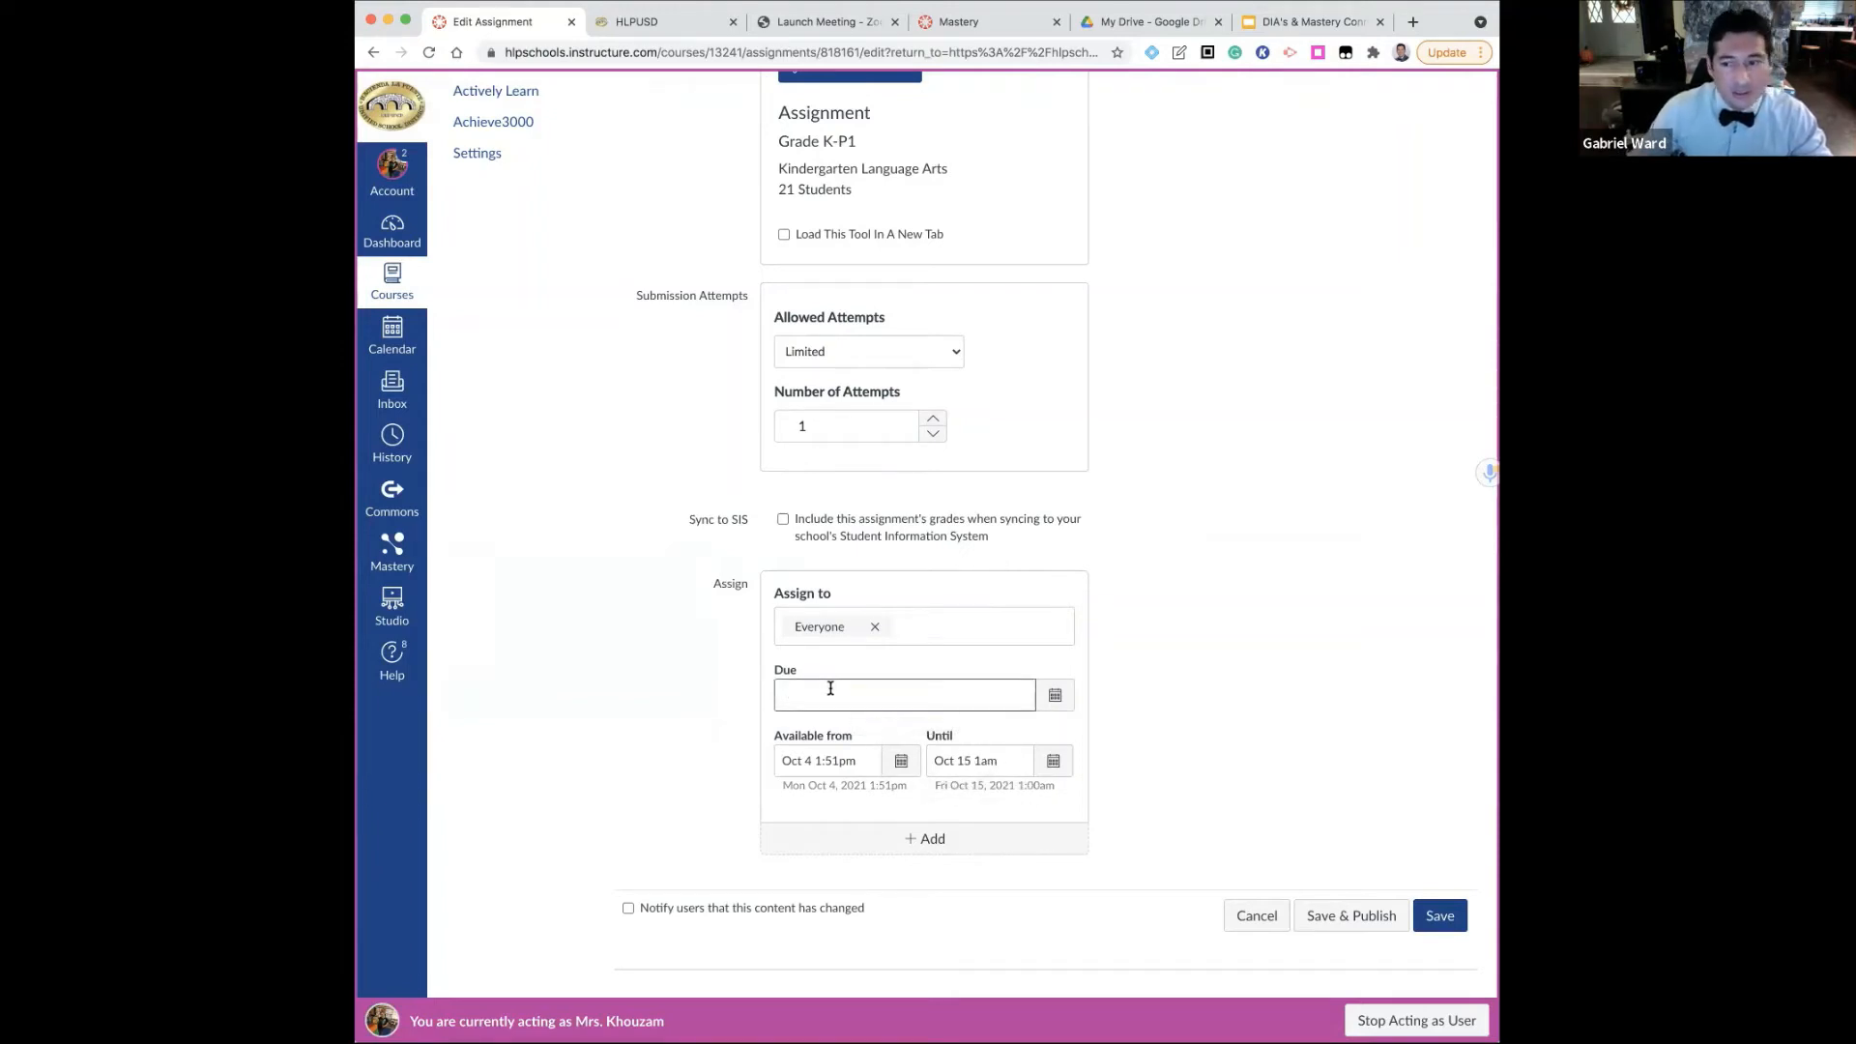
text(Oct)
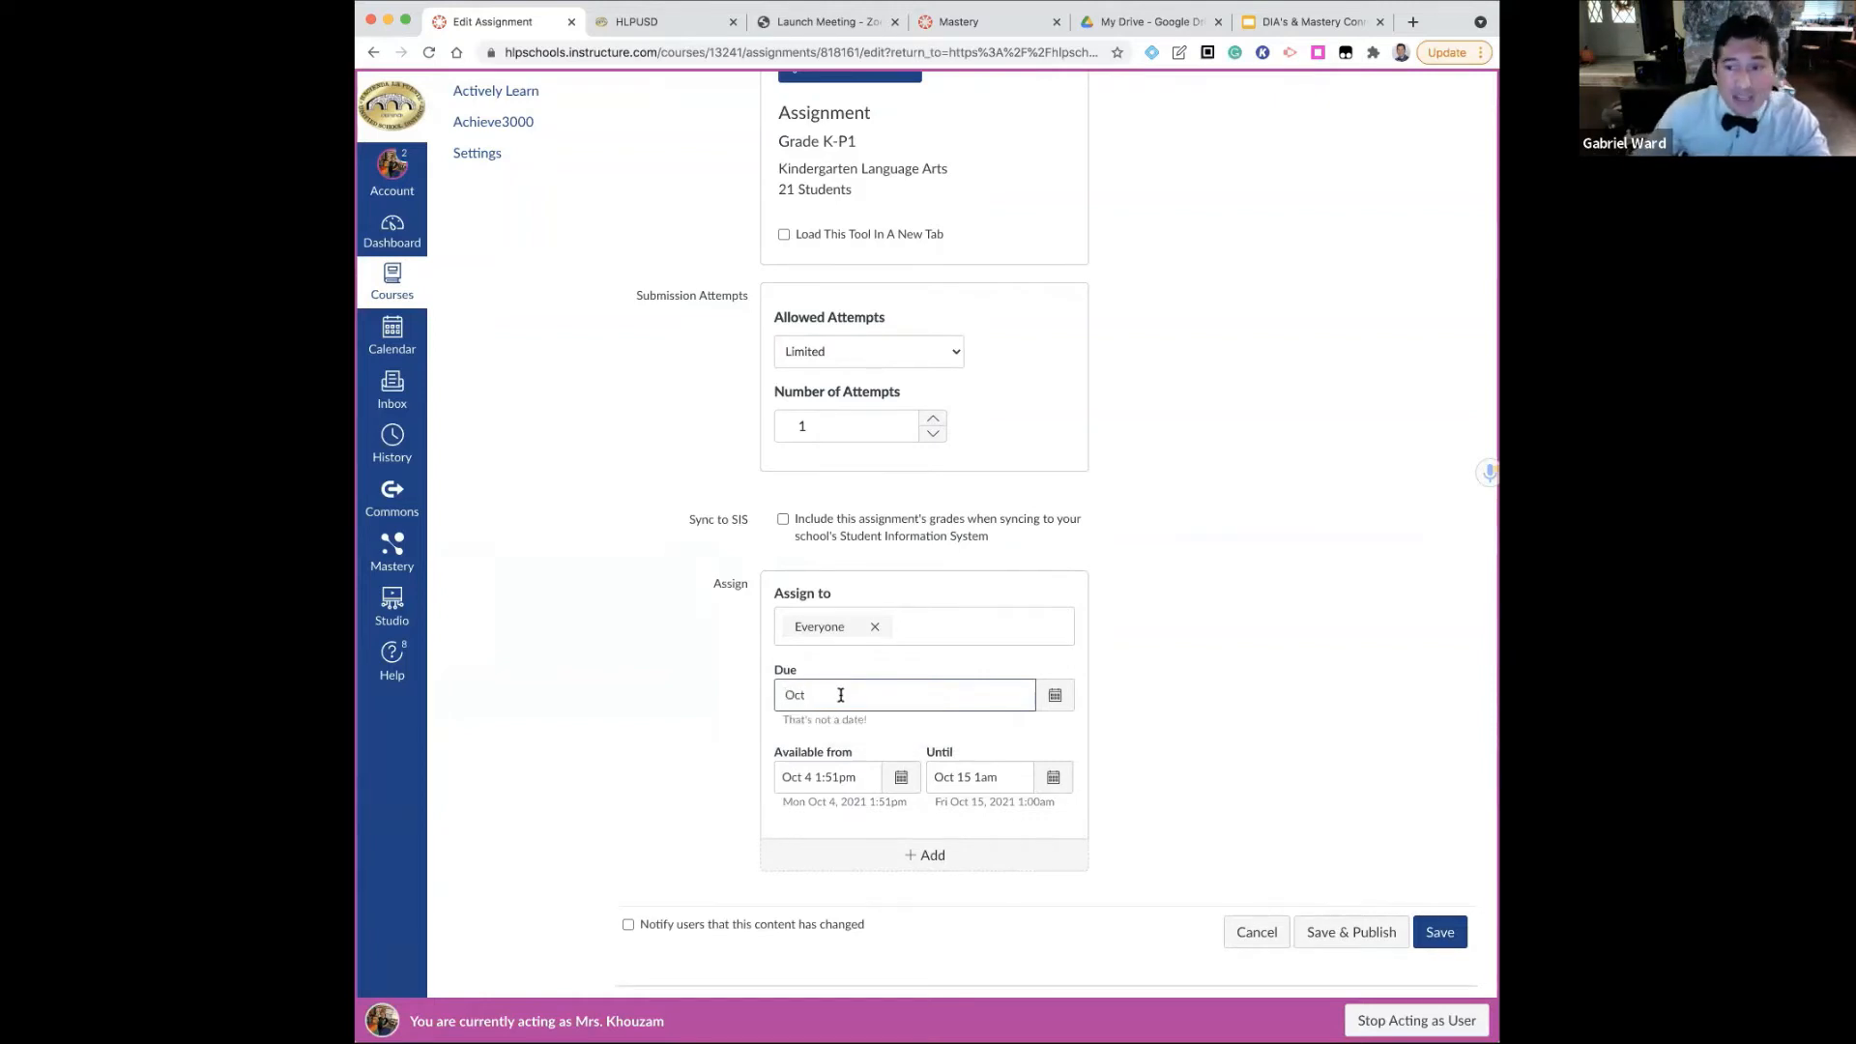
text( 15)
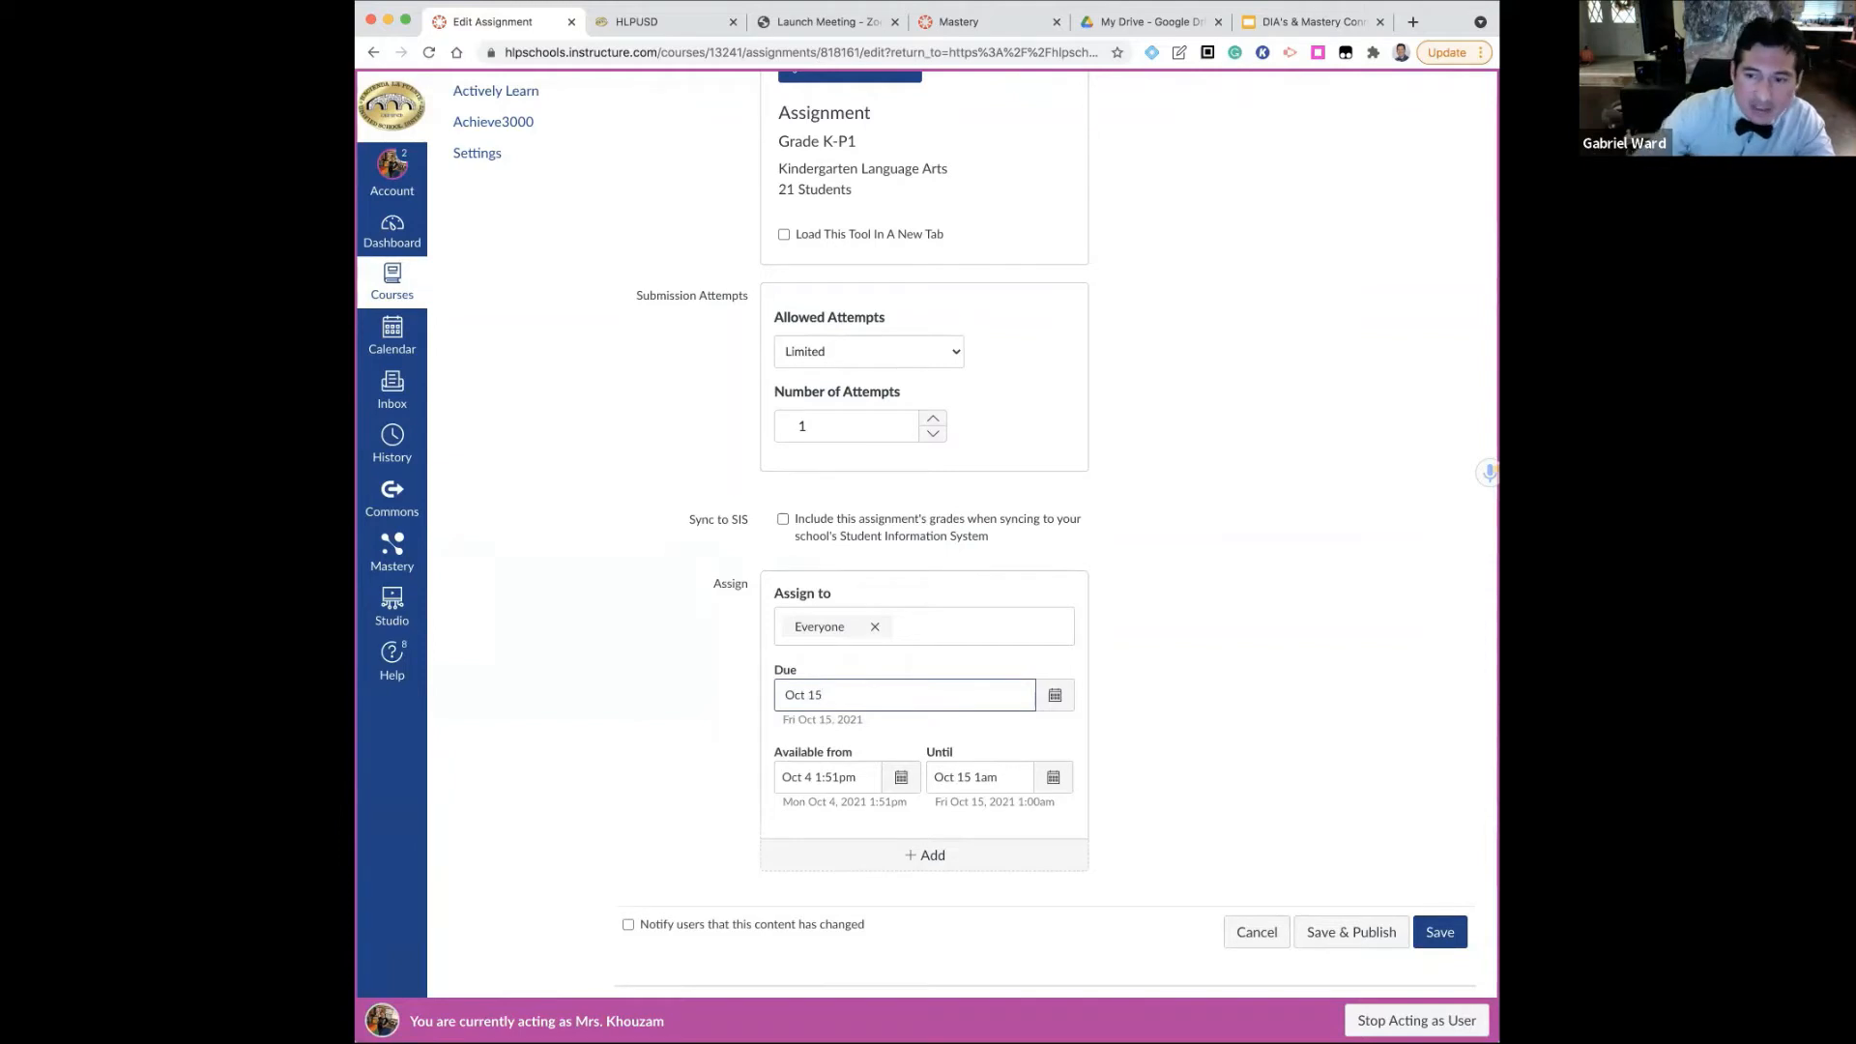
text( 12)
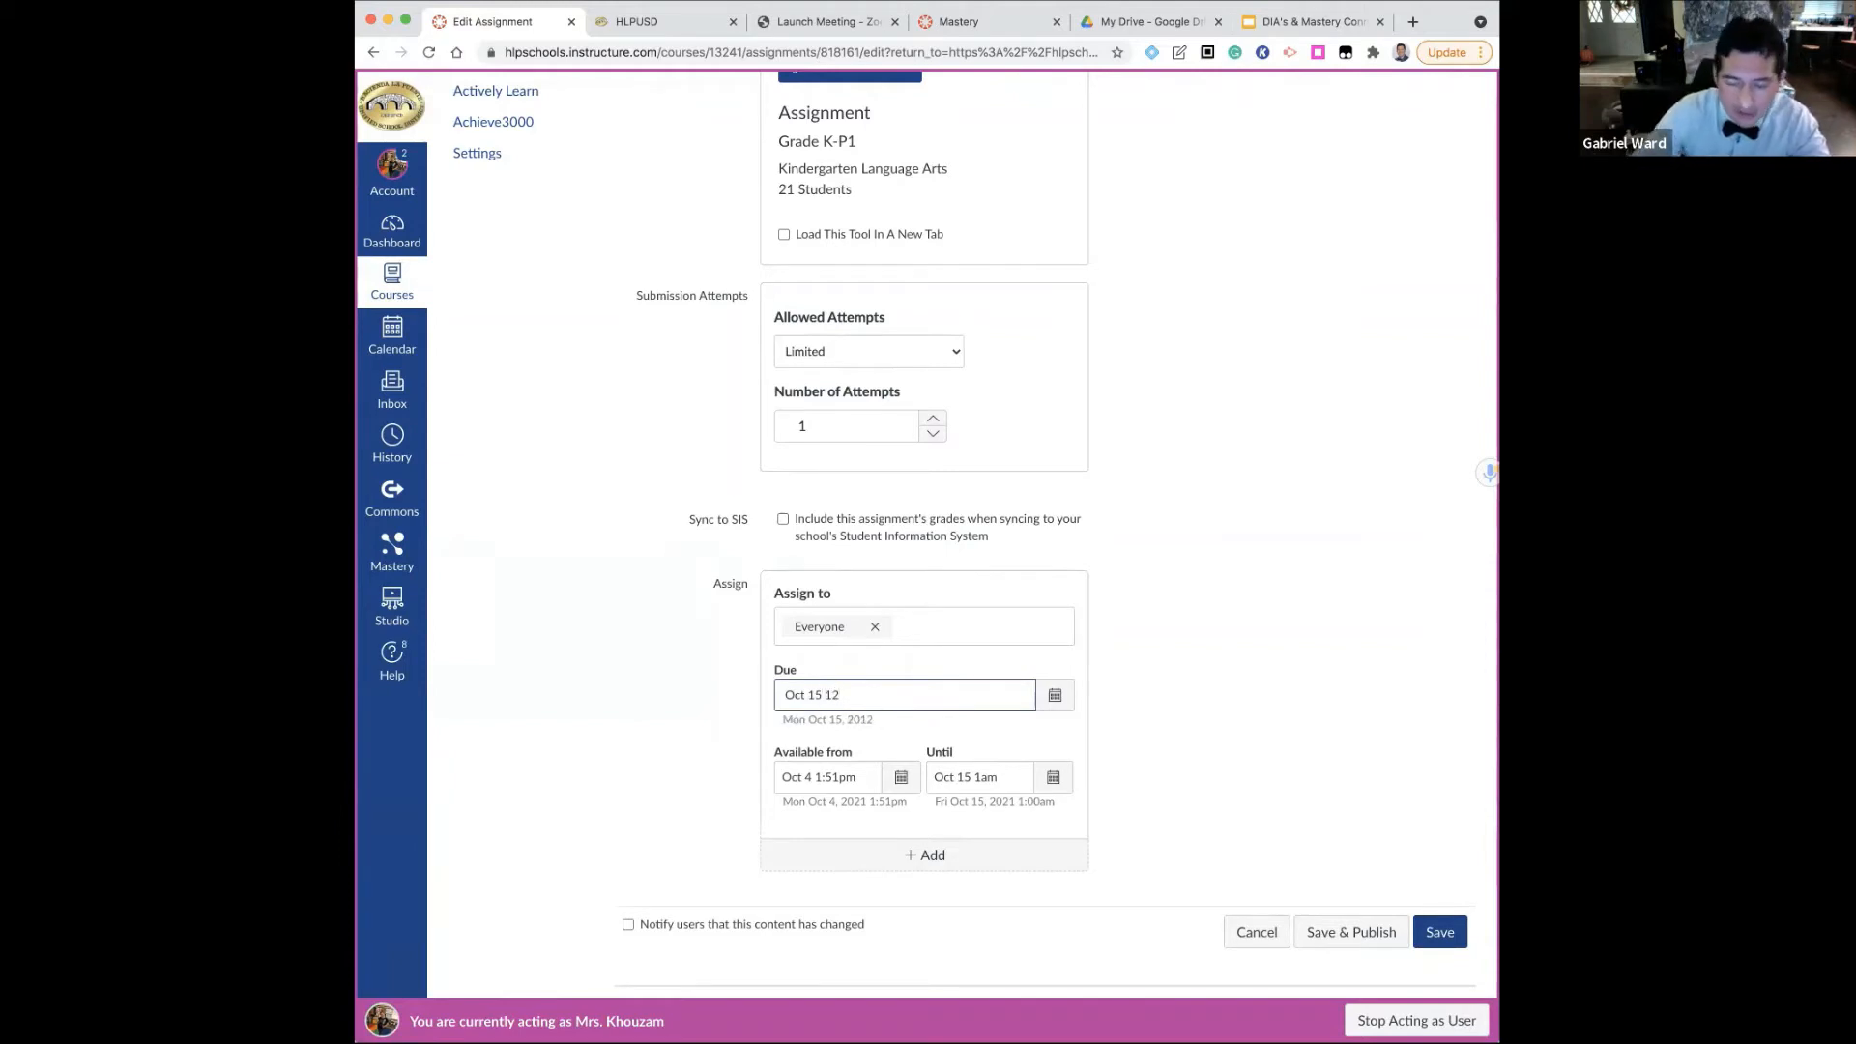
text(pm)
click(940, 857)
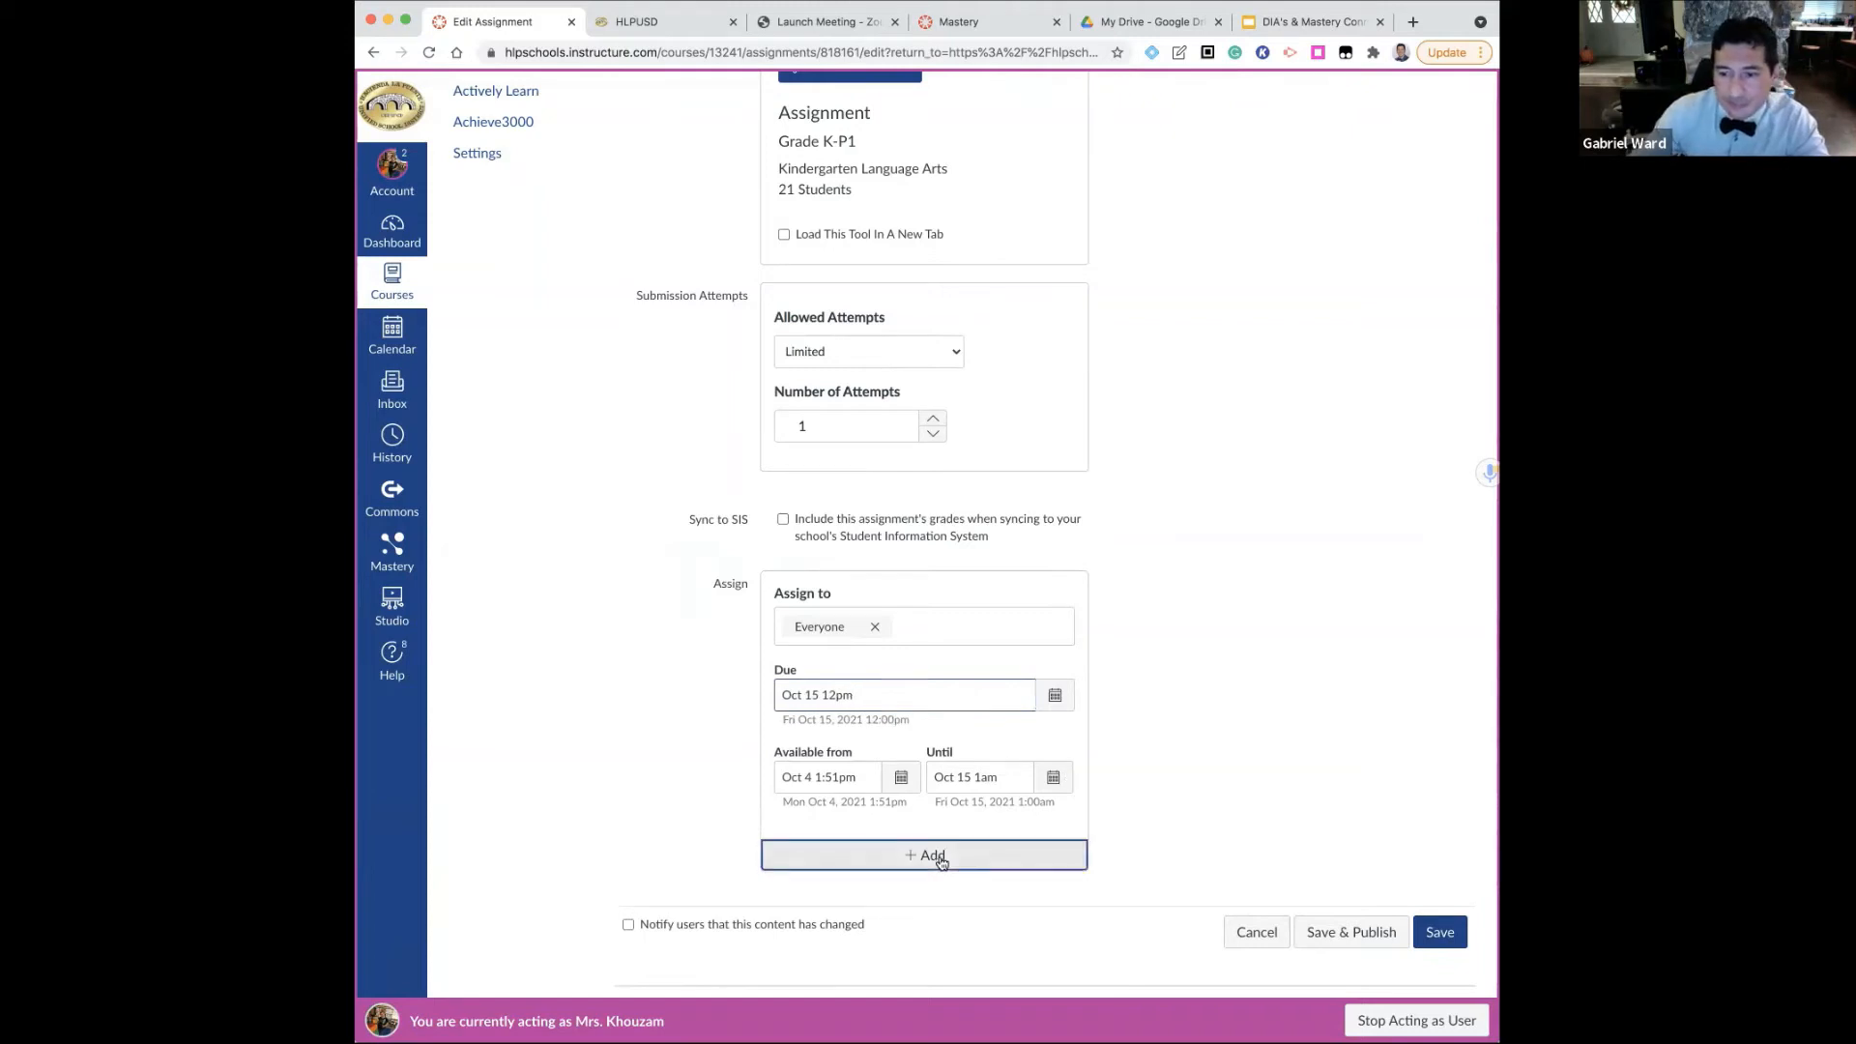
scroll(888, 821, up, 1)
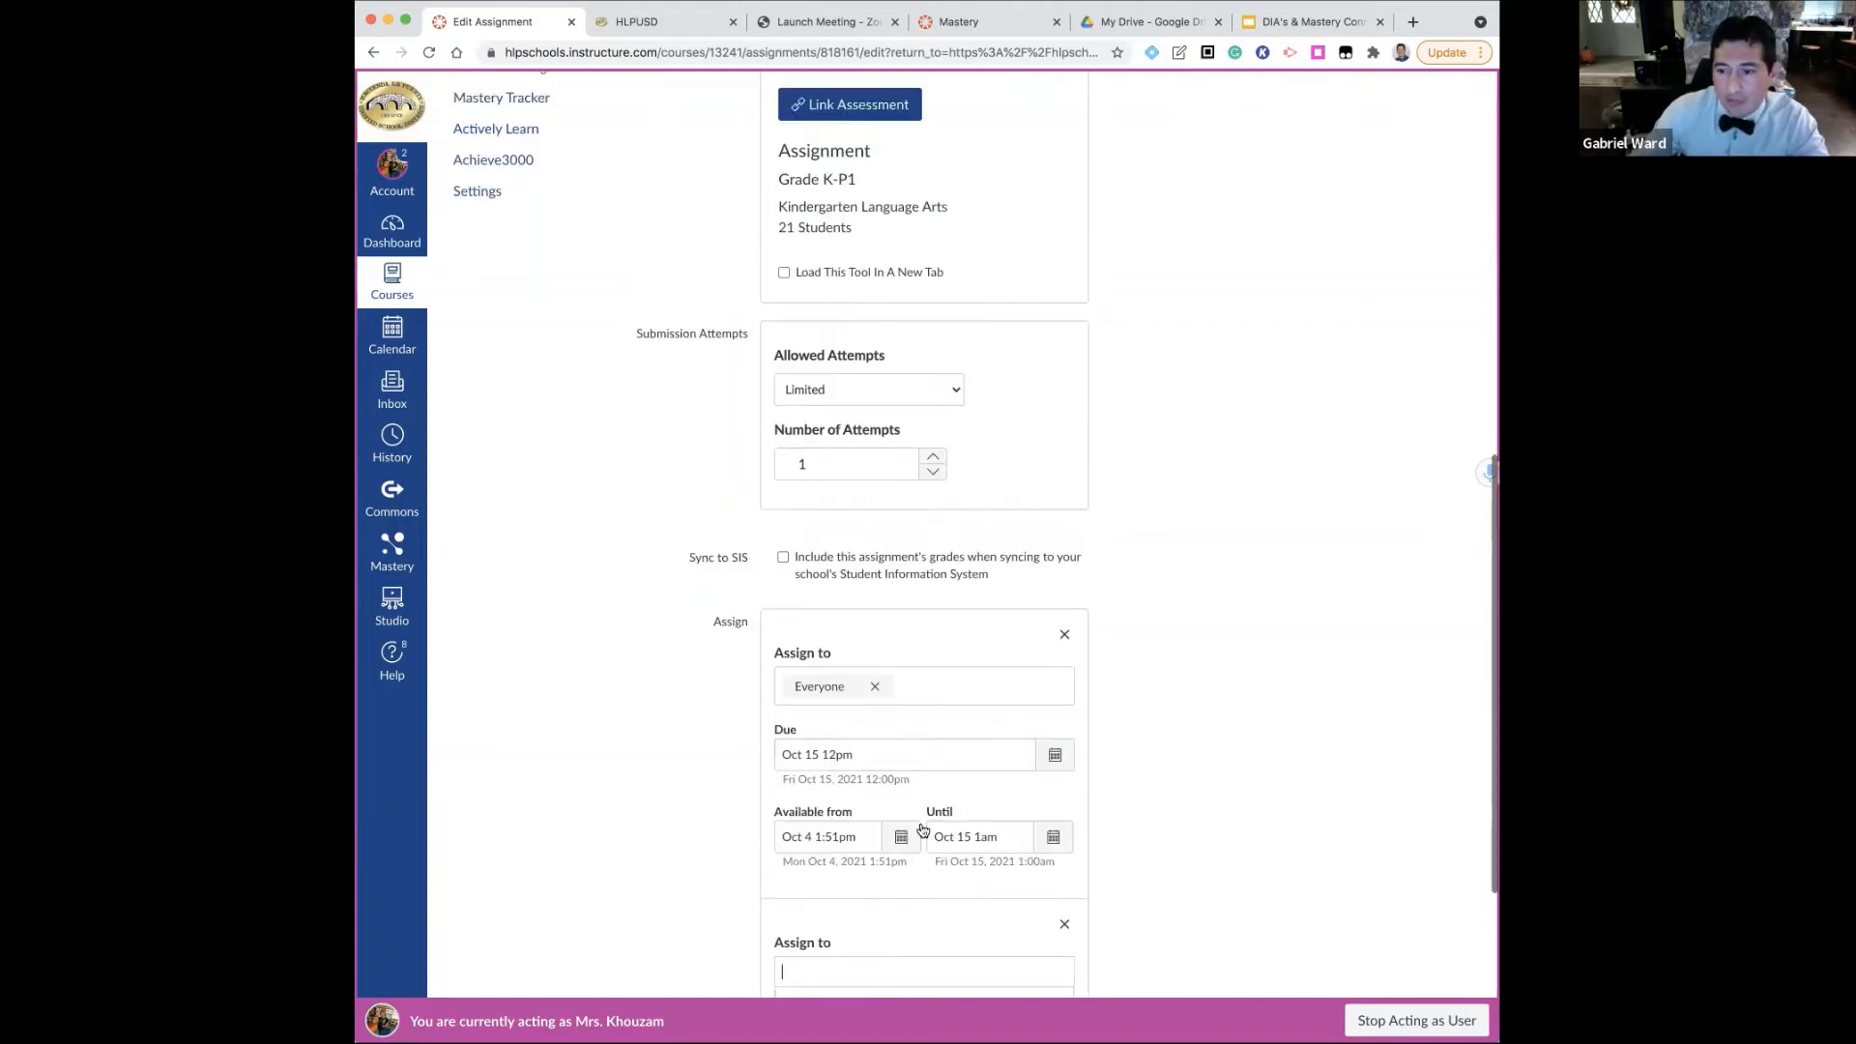
click(1060, 923)
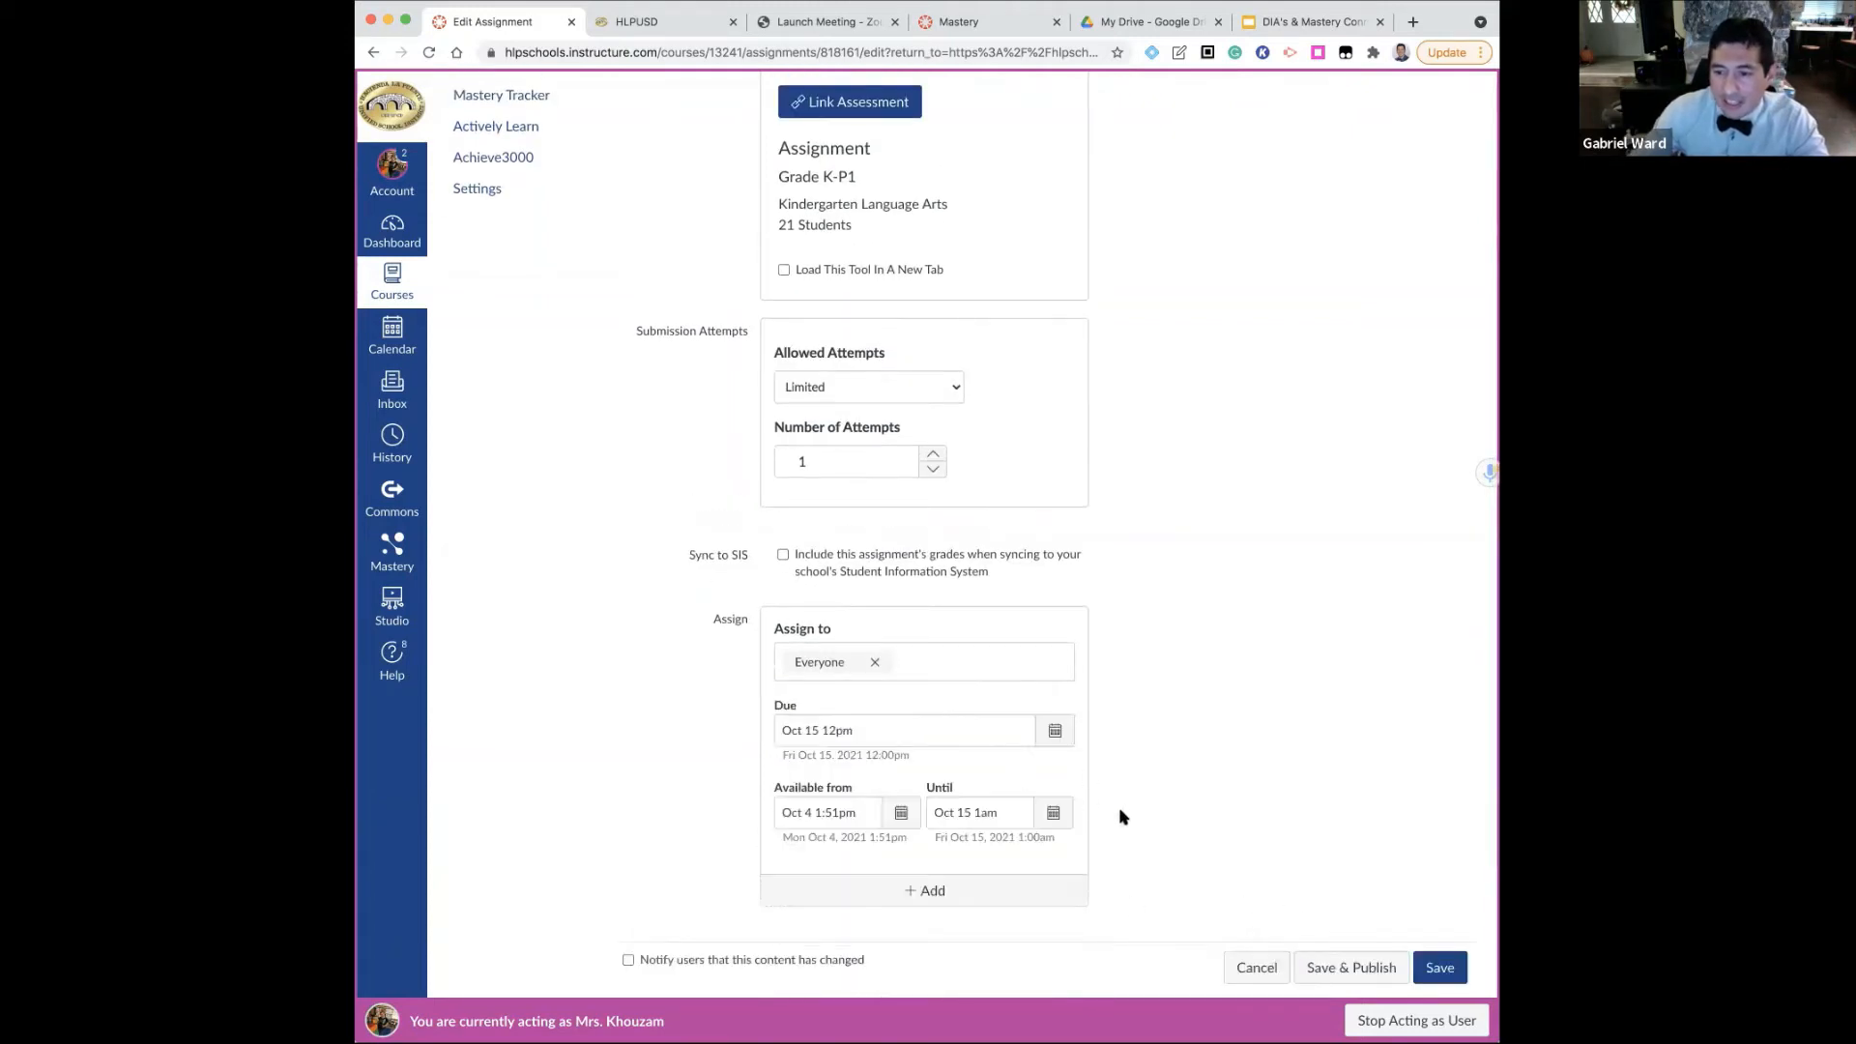
Change the assignment's due time to 1am on Oct 15, and save and publish the assignment
scroll(1189, 832, down, 1)
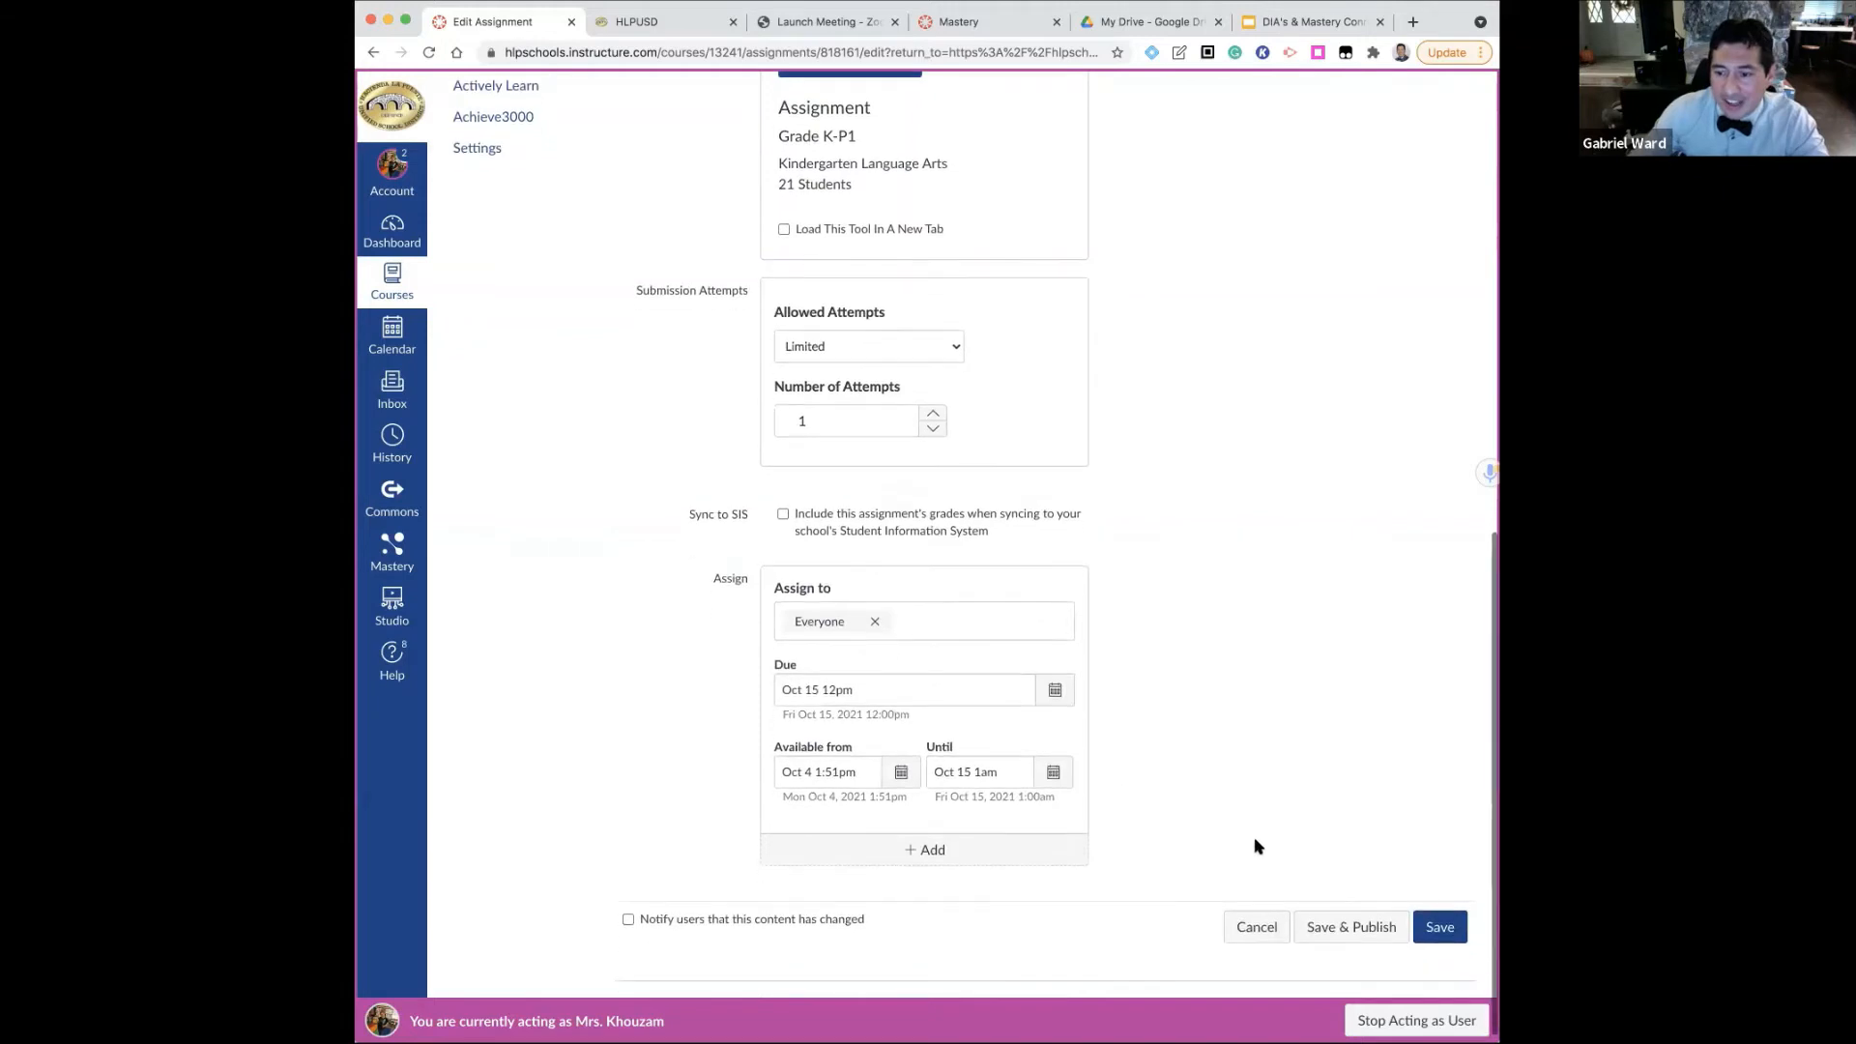
click(832, 688)
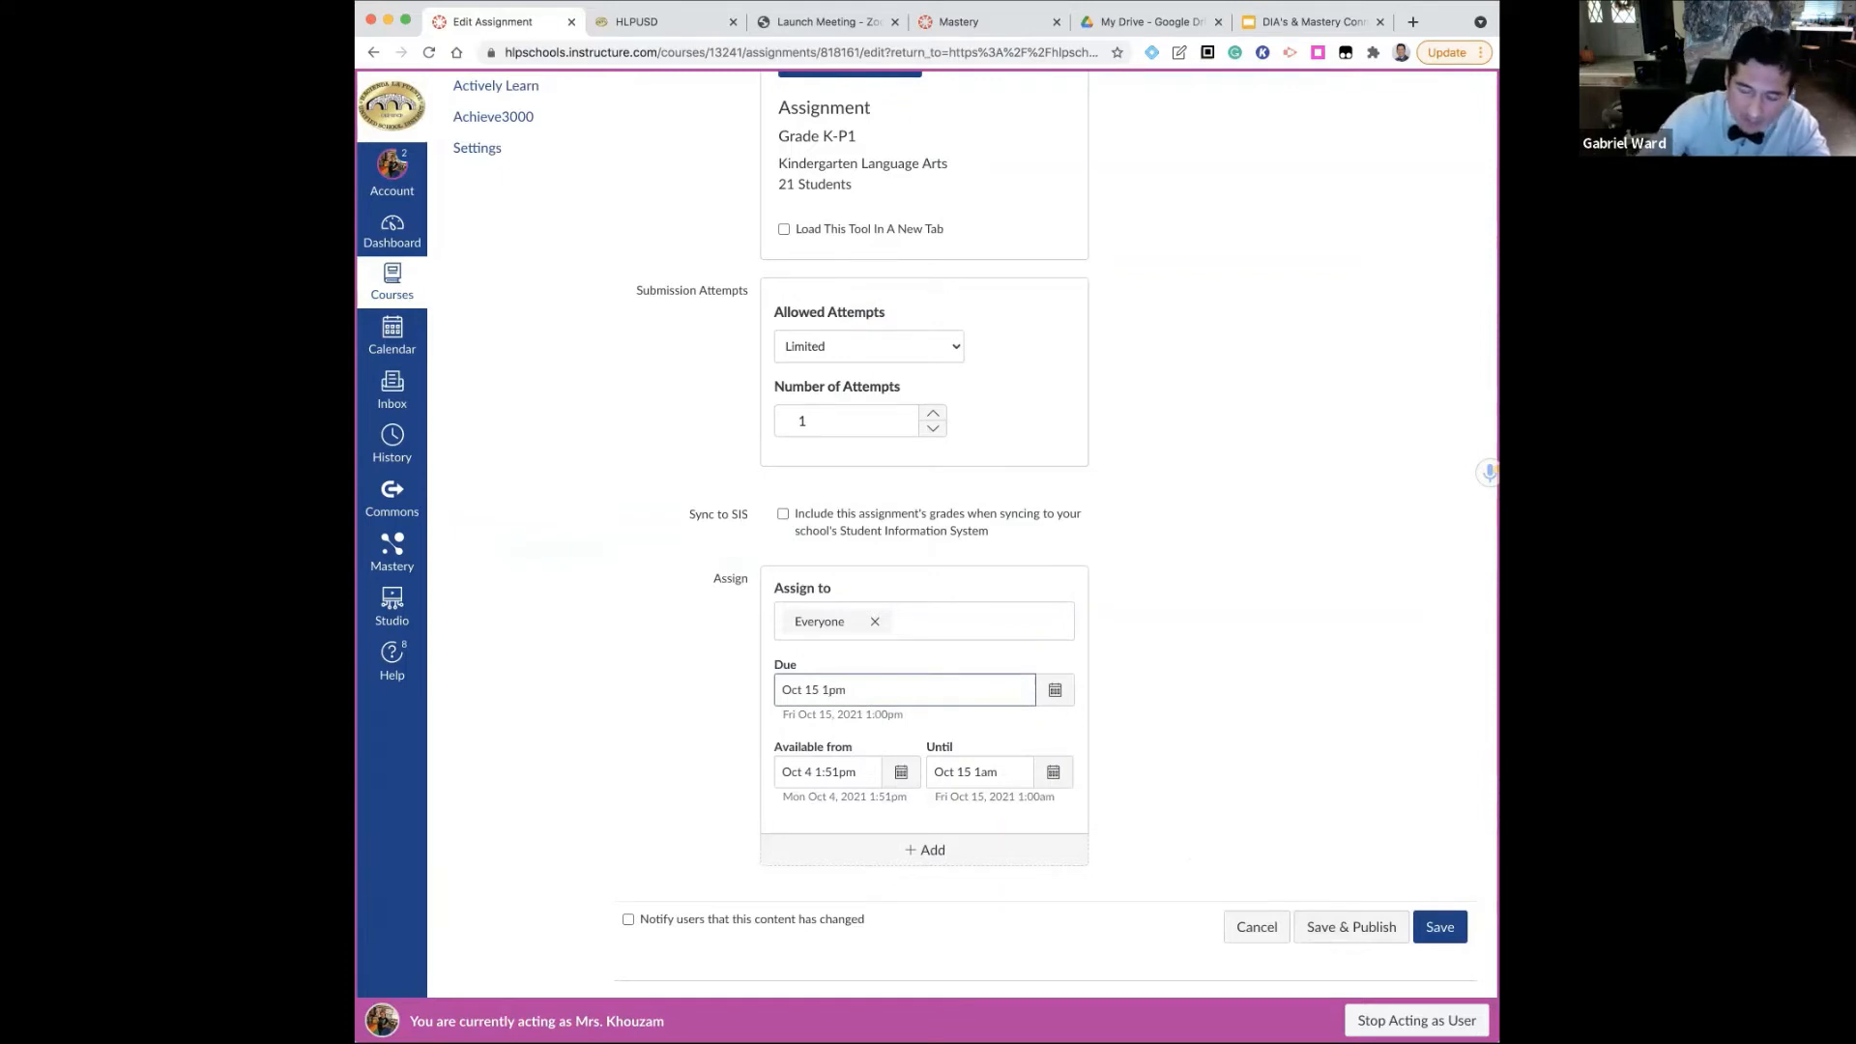
key(BackSpace)
text(a)
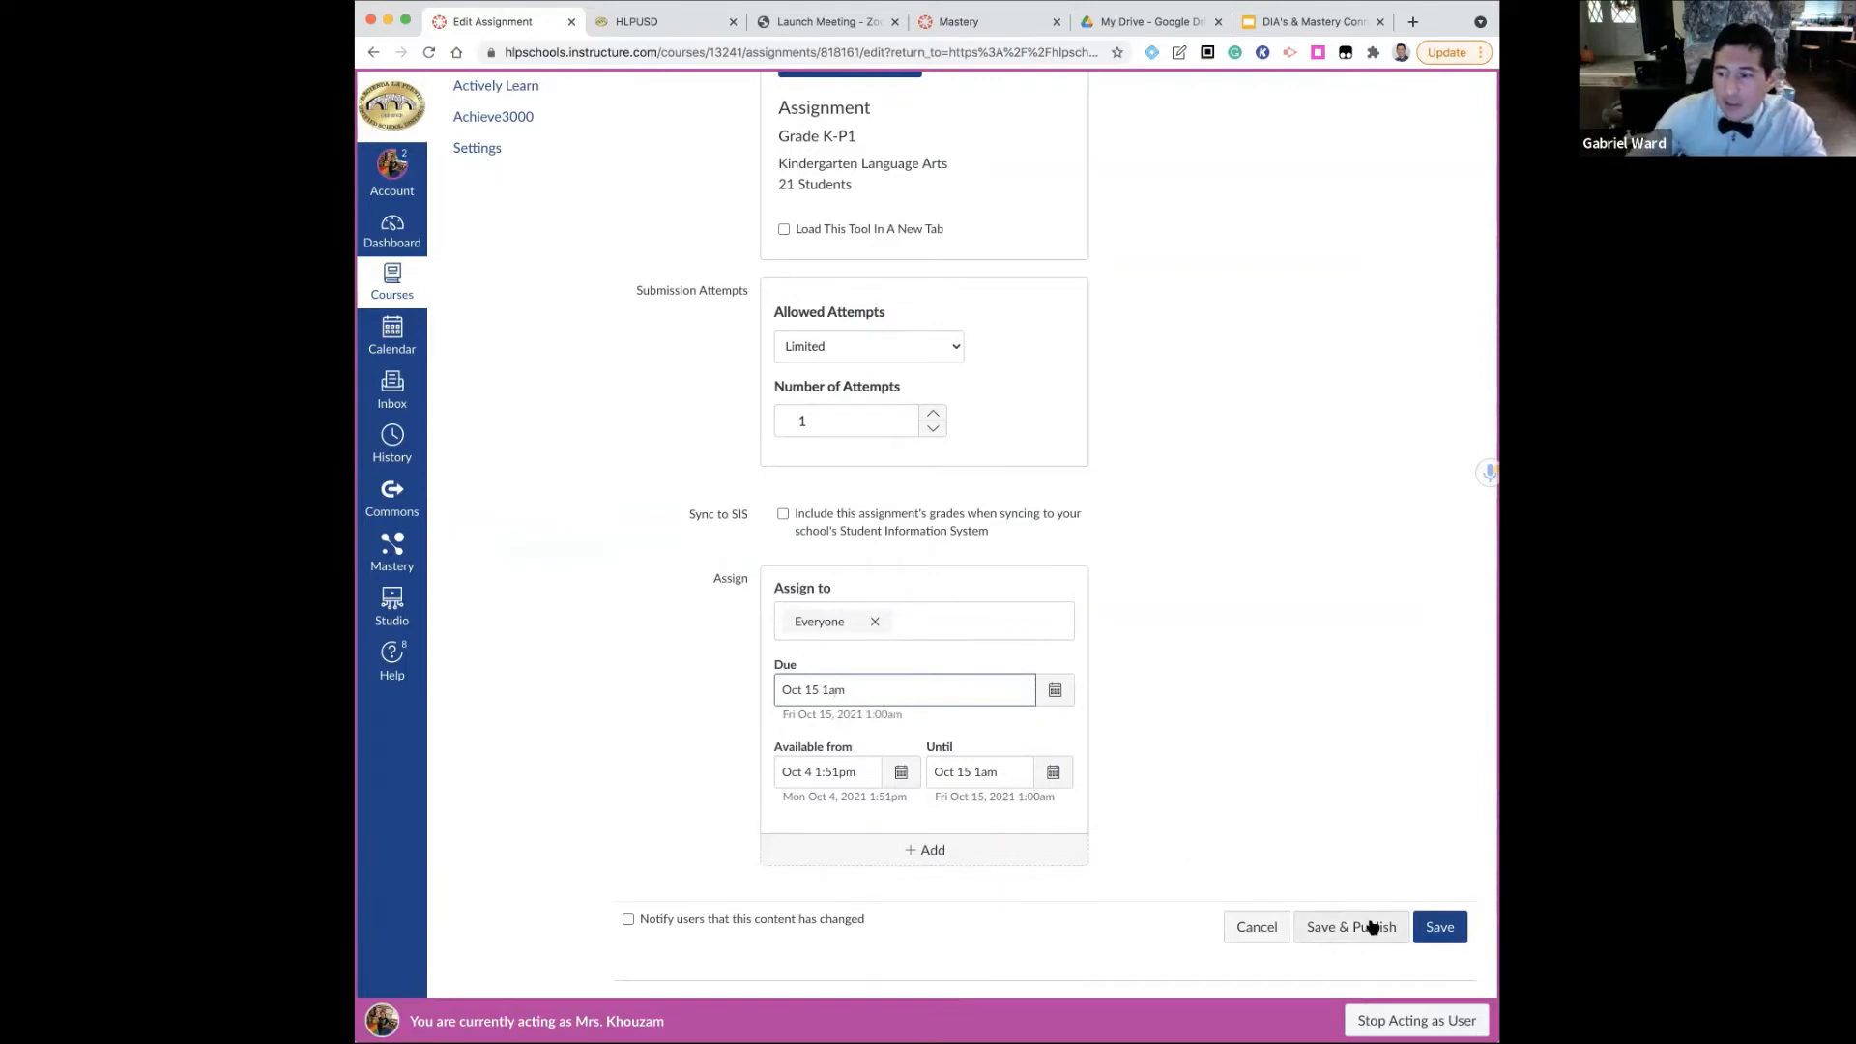
click(1373, 926)
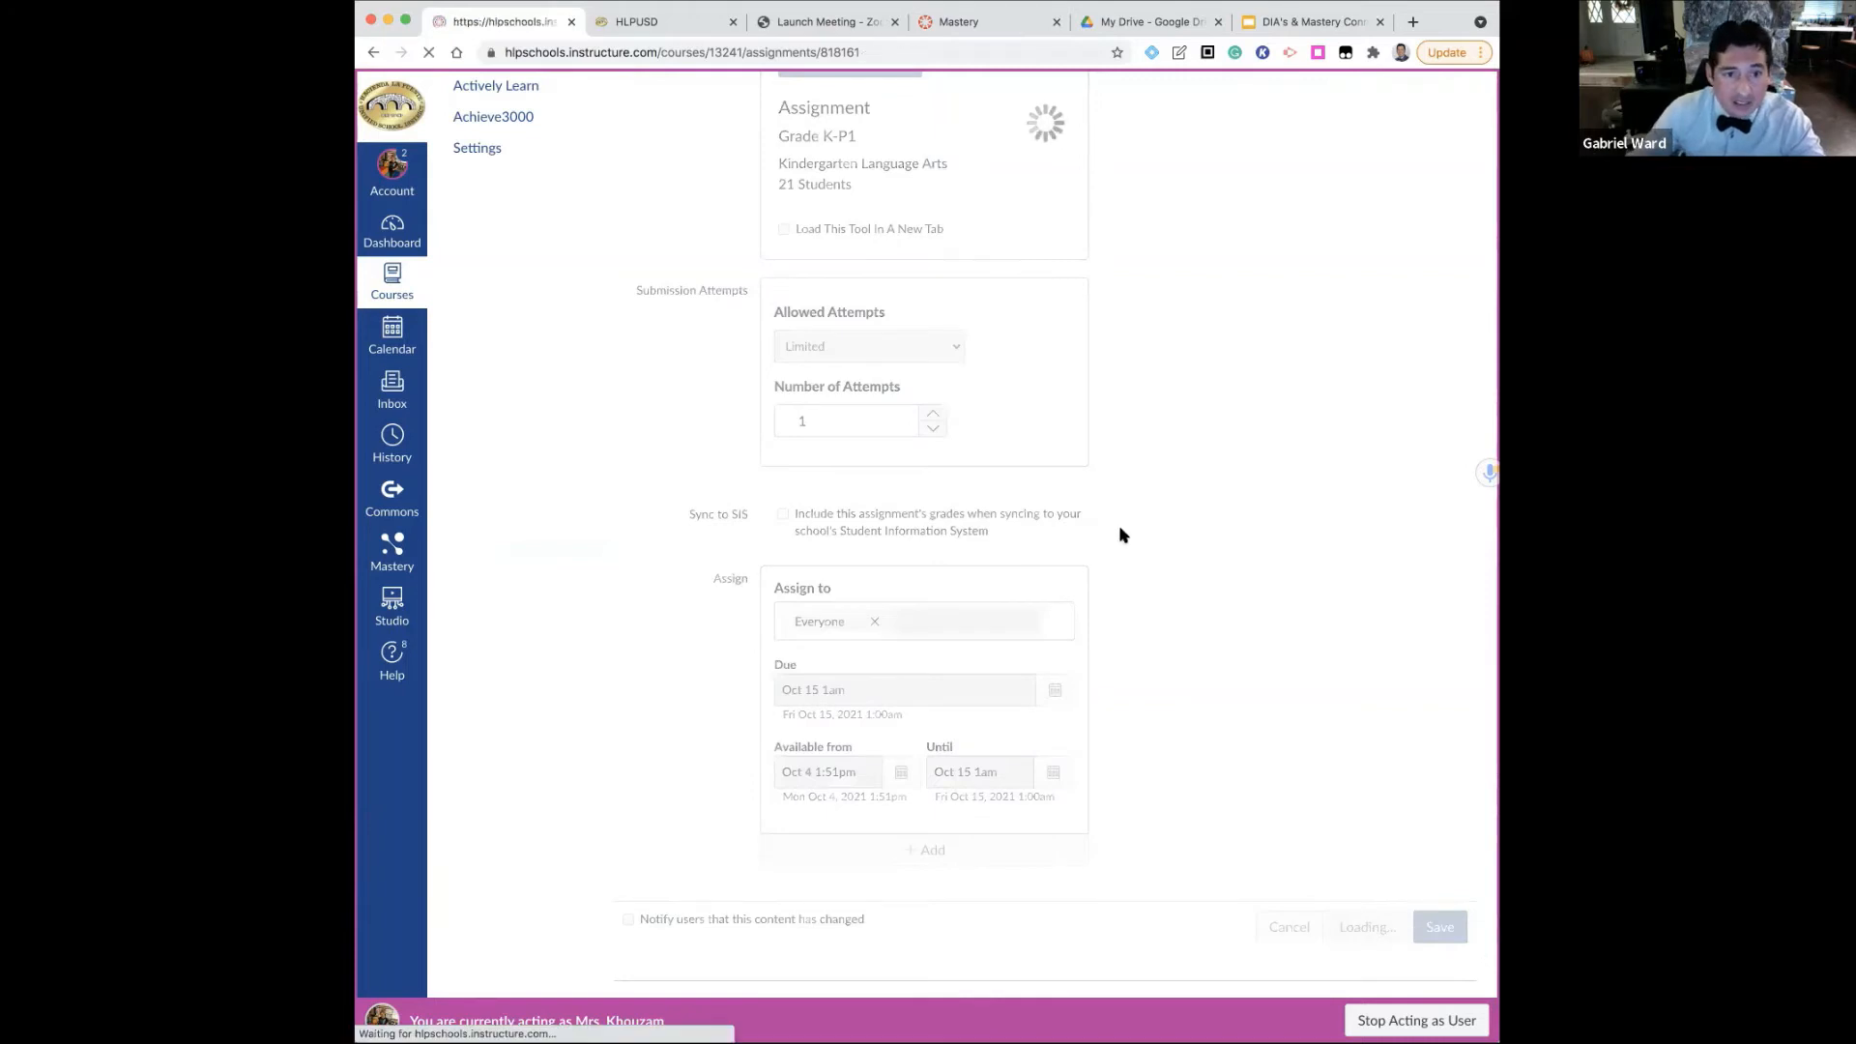